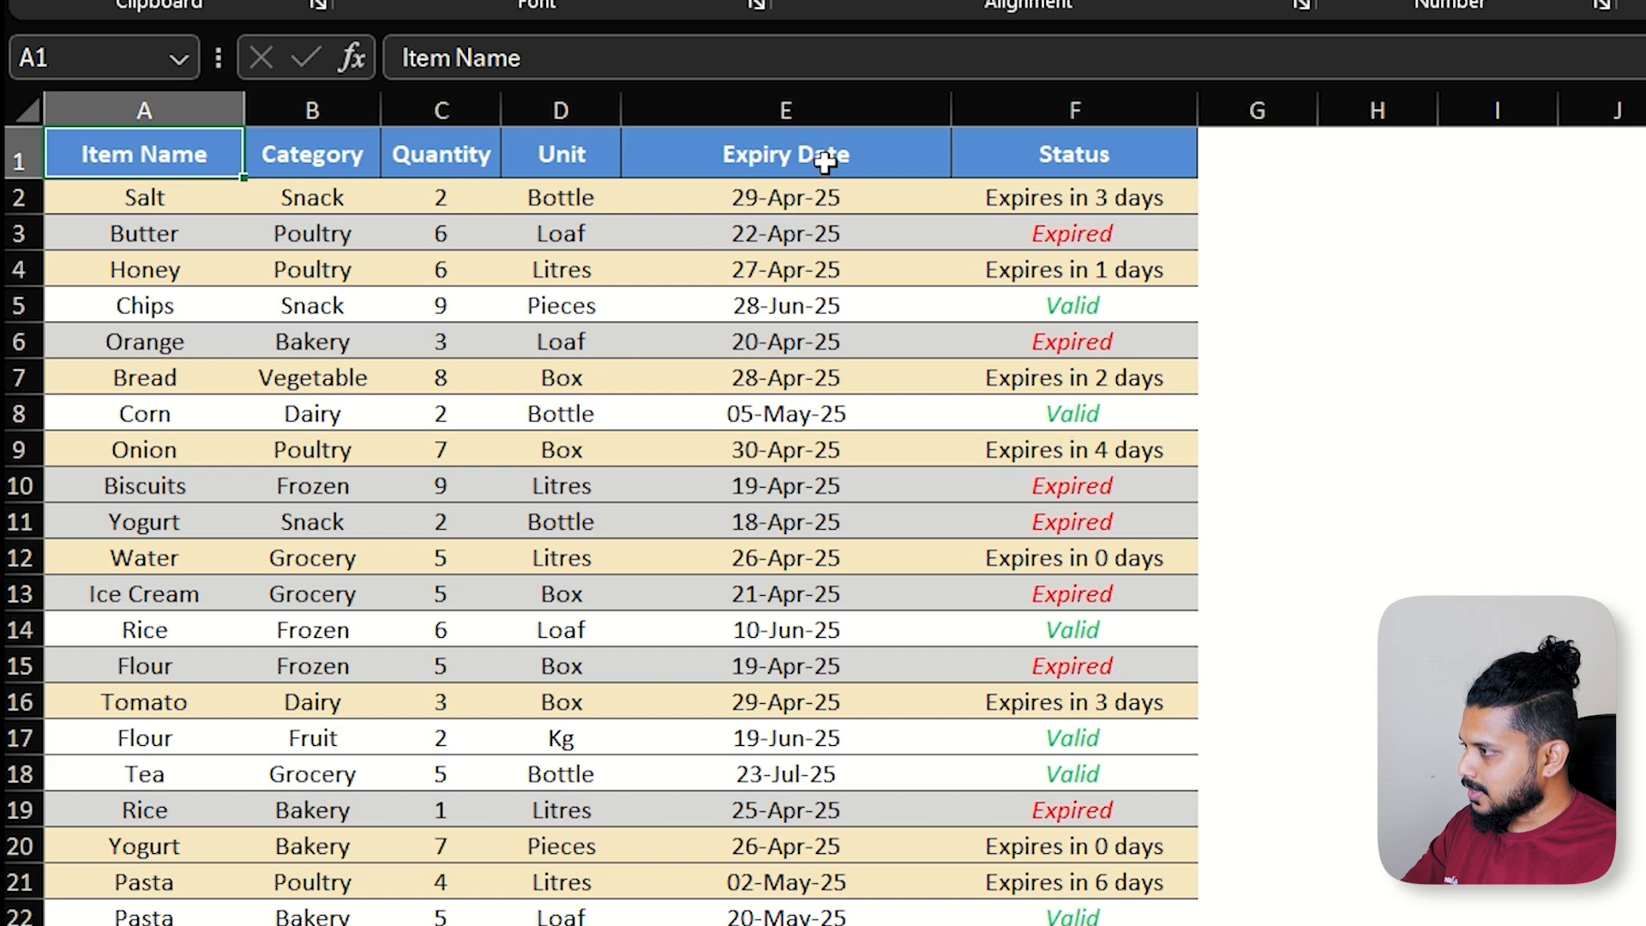
Enter =IF(E2<TODAY(),"Expired",IF(E2<=TODAY()+7,"Expires in "&E2-TODAY()&" days","Valid")) in cell F2 of the Status column
click(1076, 197)
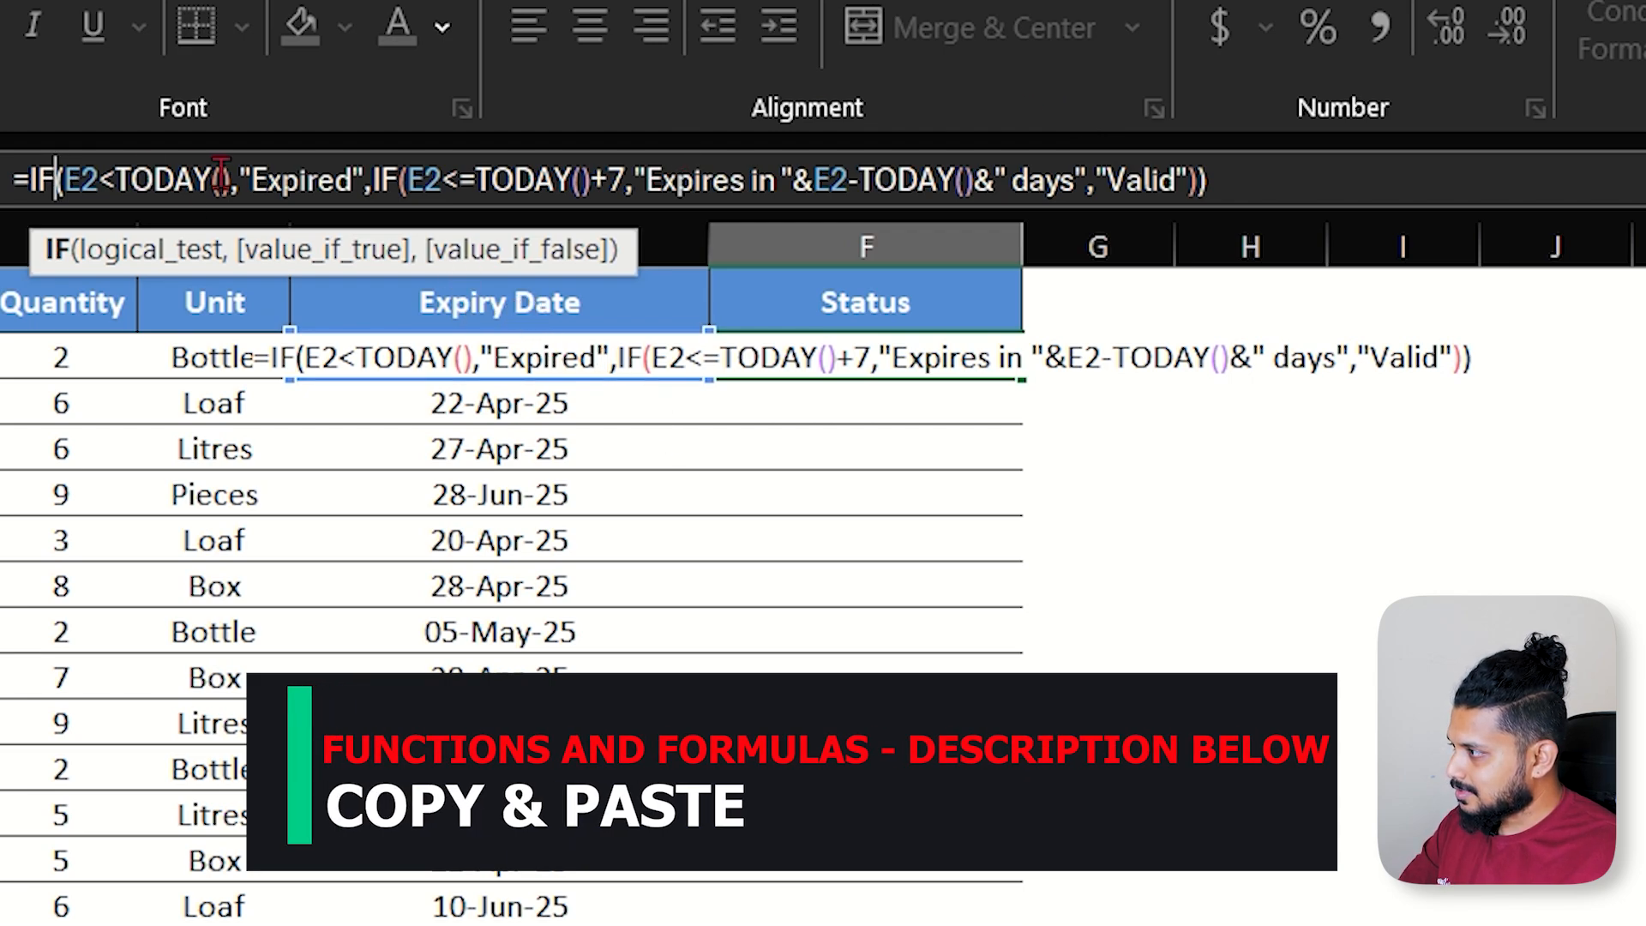
click(356, 179)
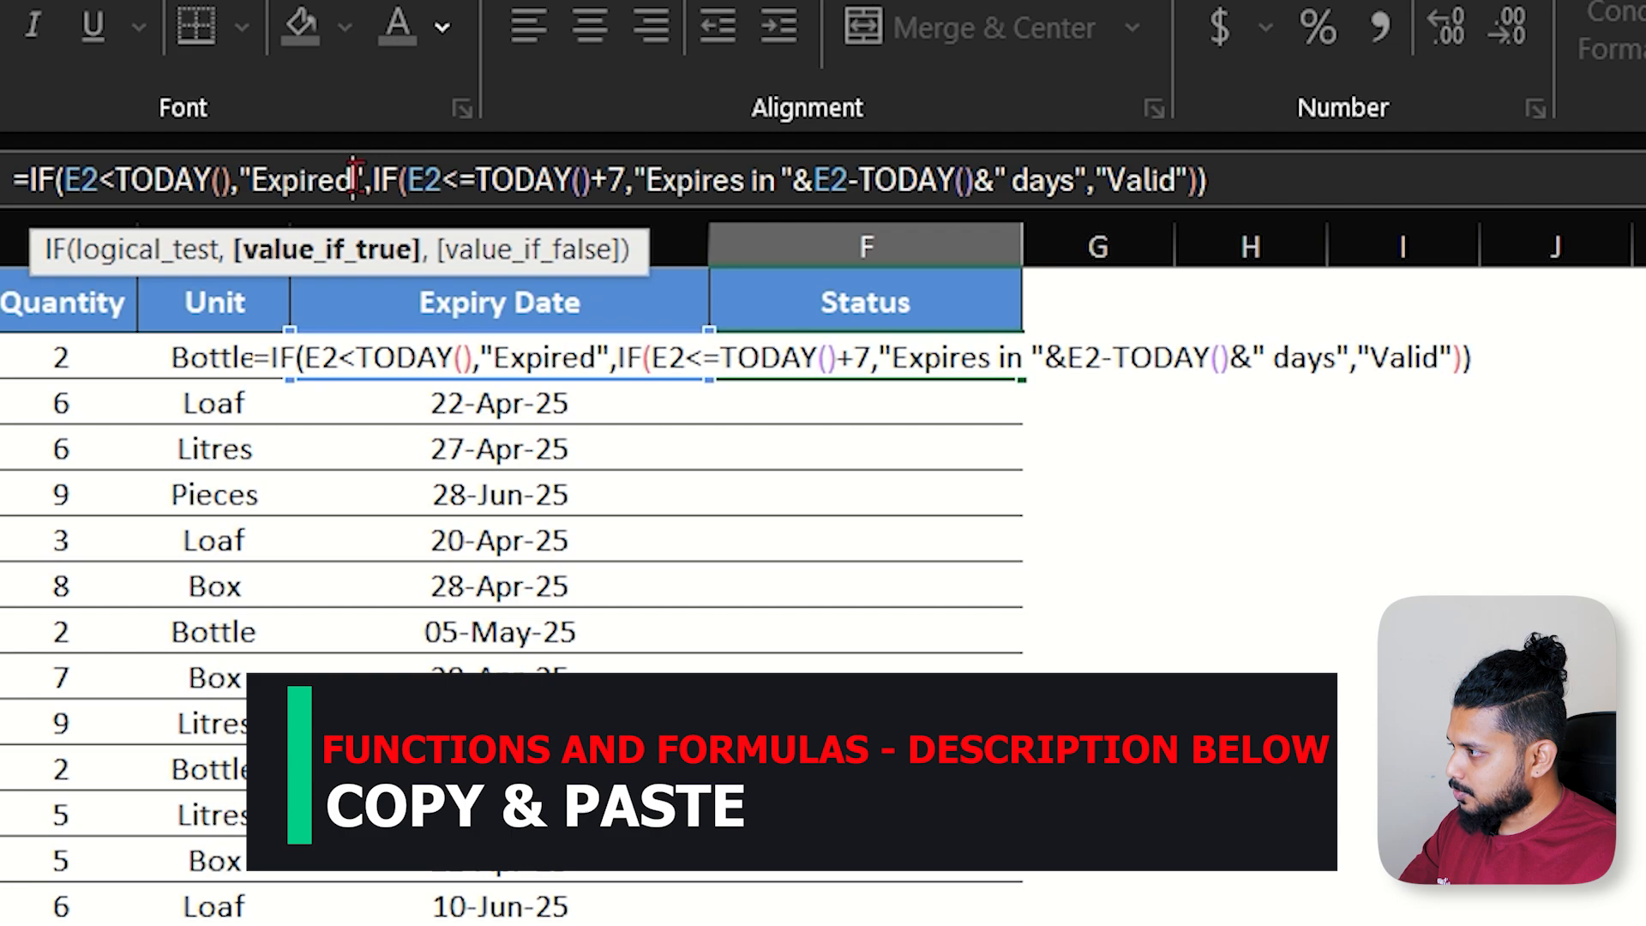
click(399, 180)
click(435, 180)
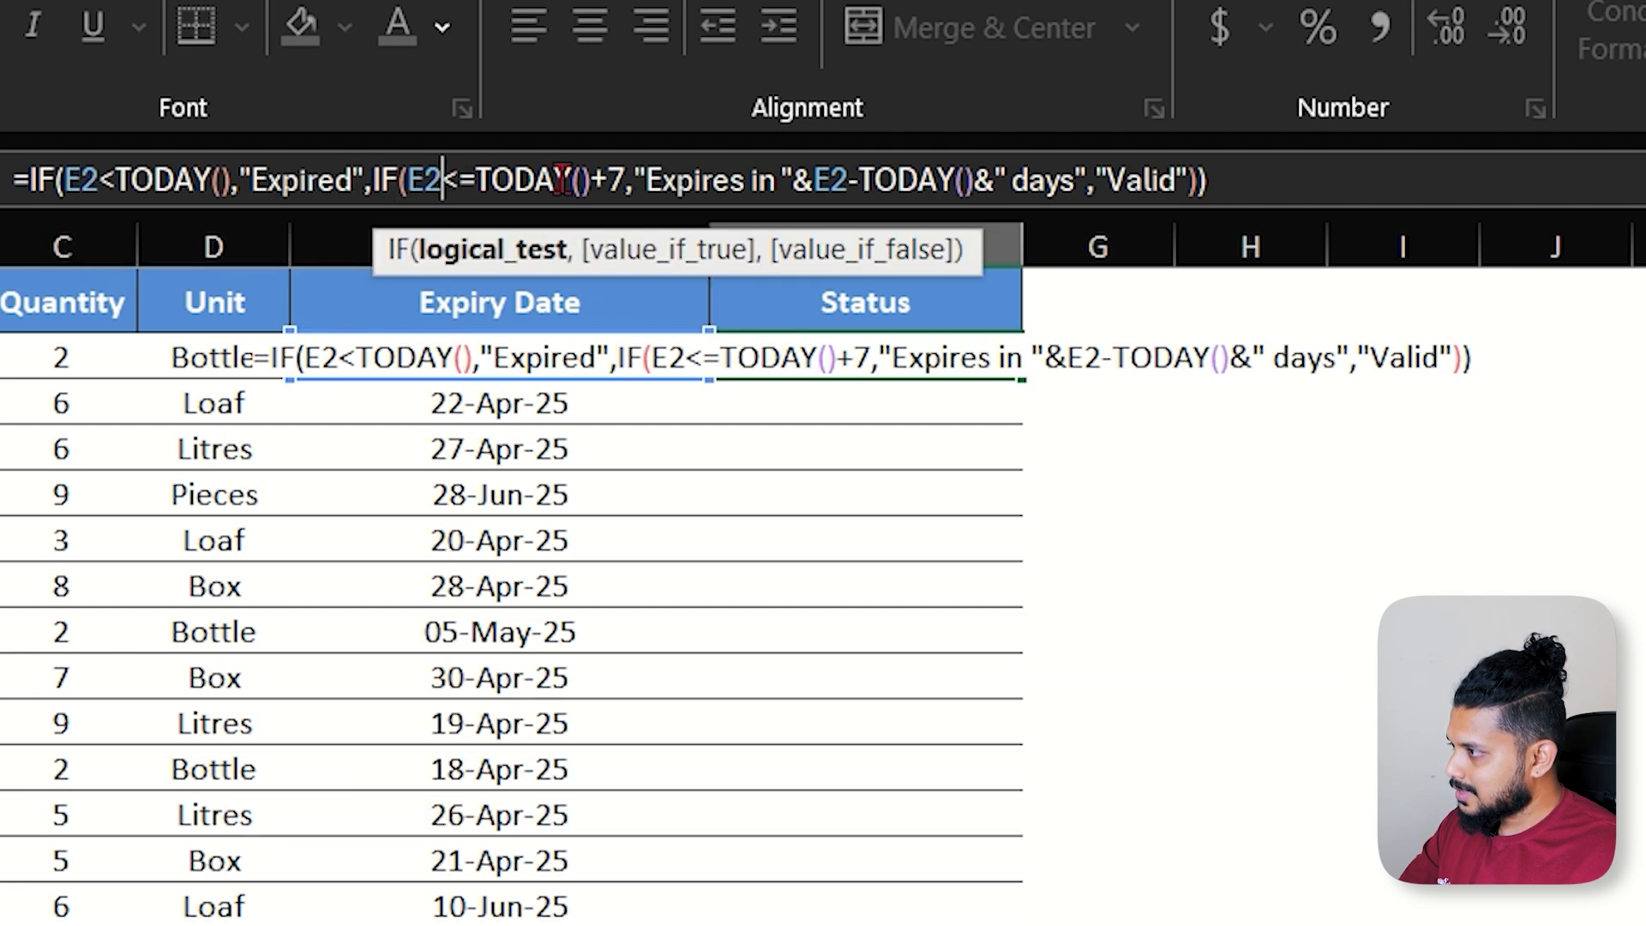
drag(588, 181, 849, 180)
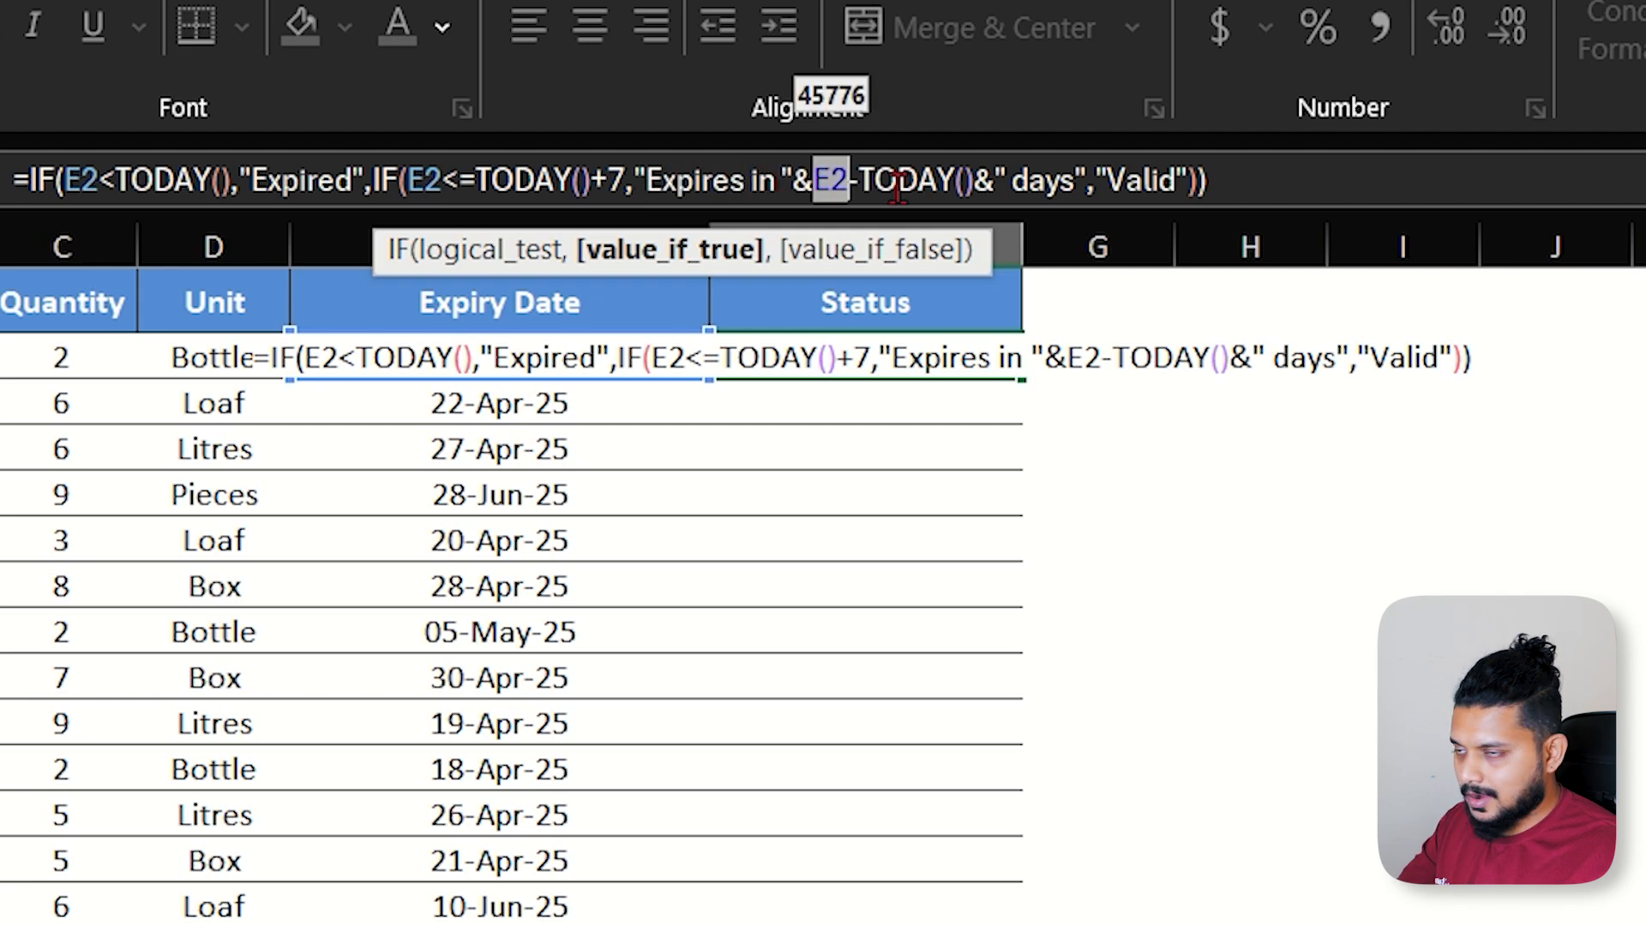
drag(1197, 181, 1096, 190)
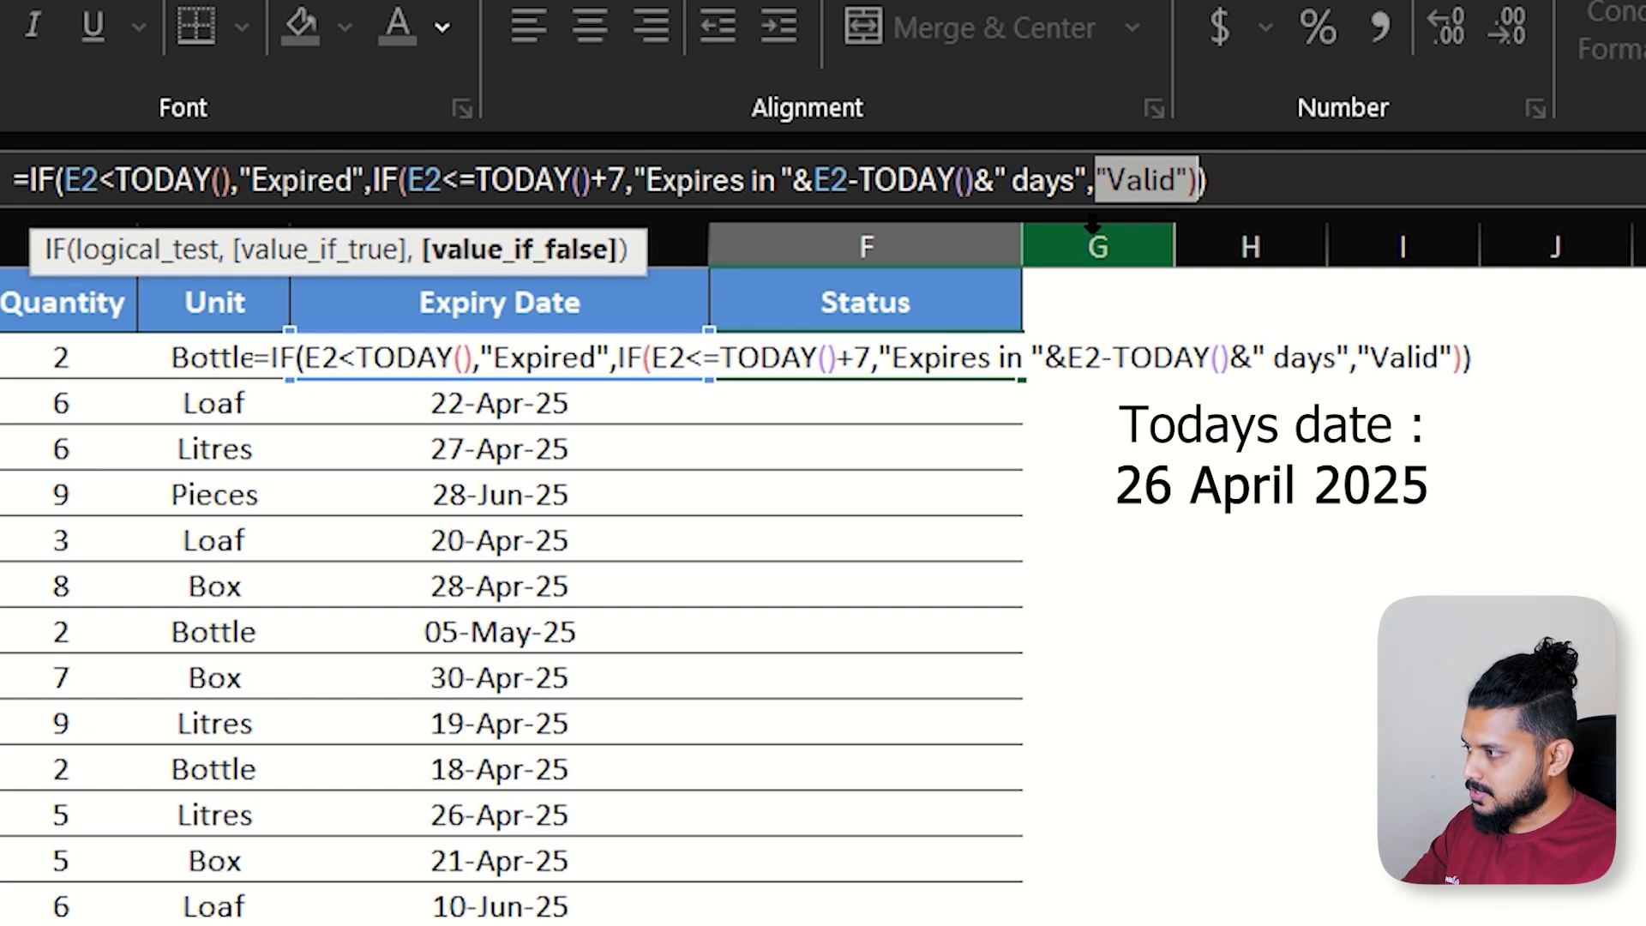
key(ctrl+Return)
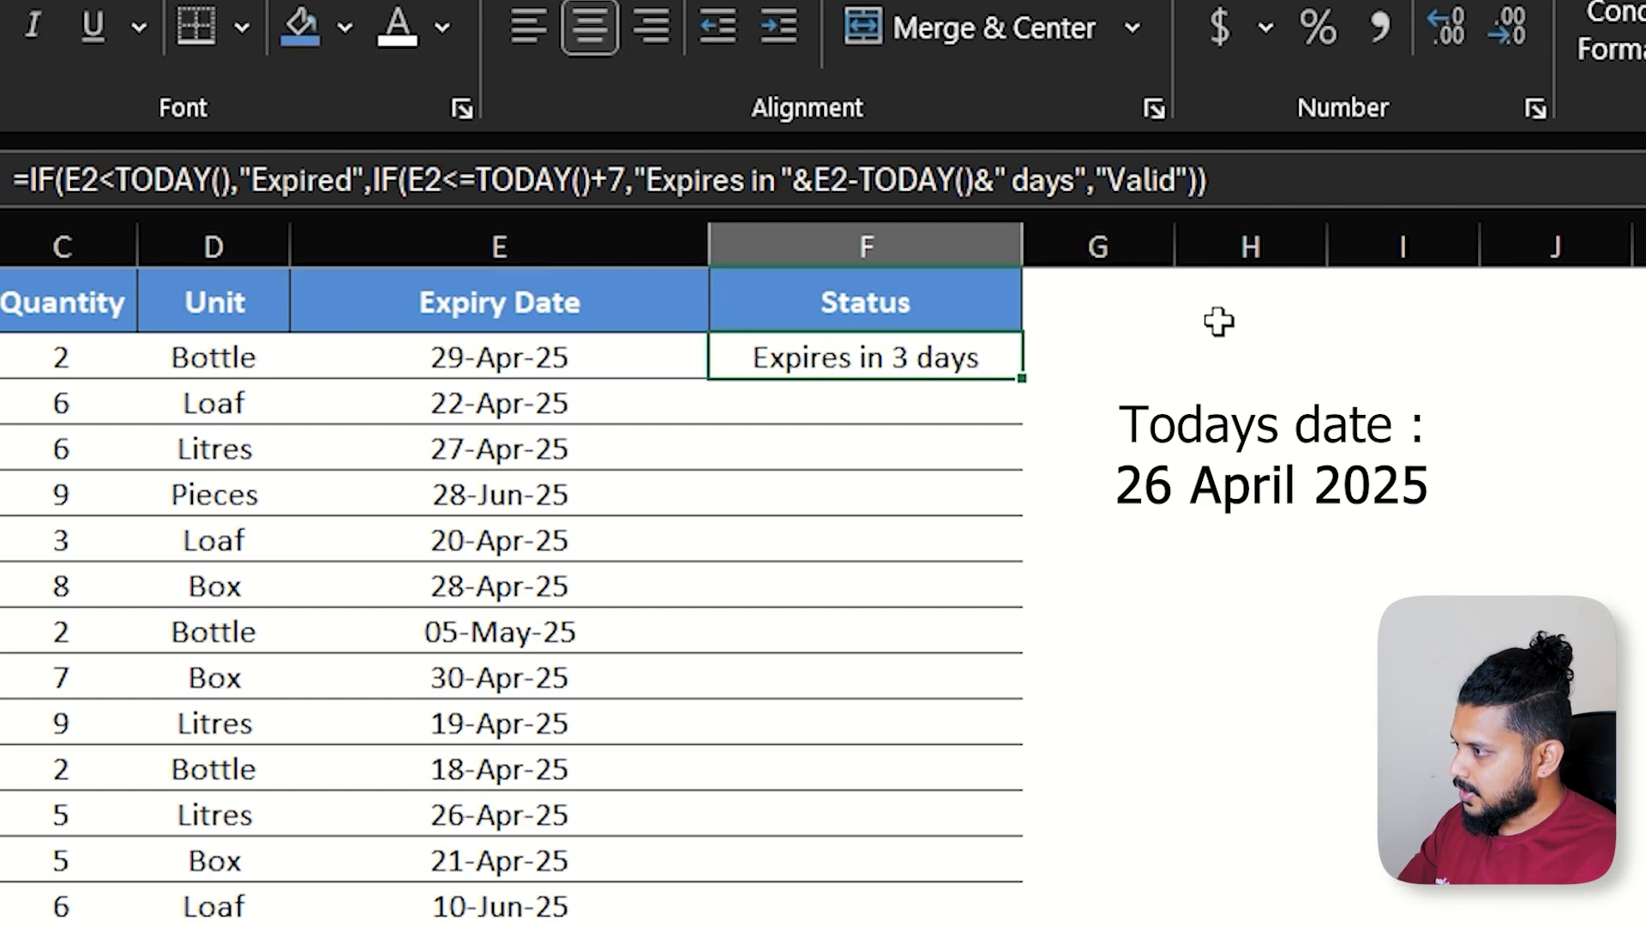
Fill the formula from F2 down the Status column through F25
key(shift+Down)
key(shift+Down)
key(shift+Down)
key(shift+Down)
key(shift+Down)
key(shift+Down)
key(shift+Down)
key(shift+Down)
key(shift+Down)
key(shift+Down)
key(shift+Down)
key(shift+Down)
key(shift+Down)
key(shift+Down)
key(shift+Down)
key(shift+Down)
key(shift+Down)
key(shift+Down)
key(shift+Down)
key(shift+Down)
key(shift+Down)
key(shift+Down)
key(shift+Down)
key(shift+Down)
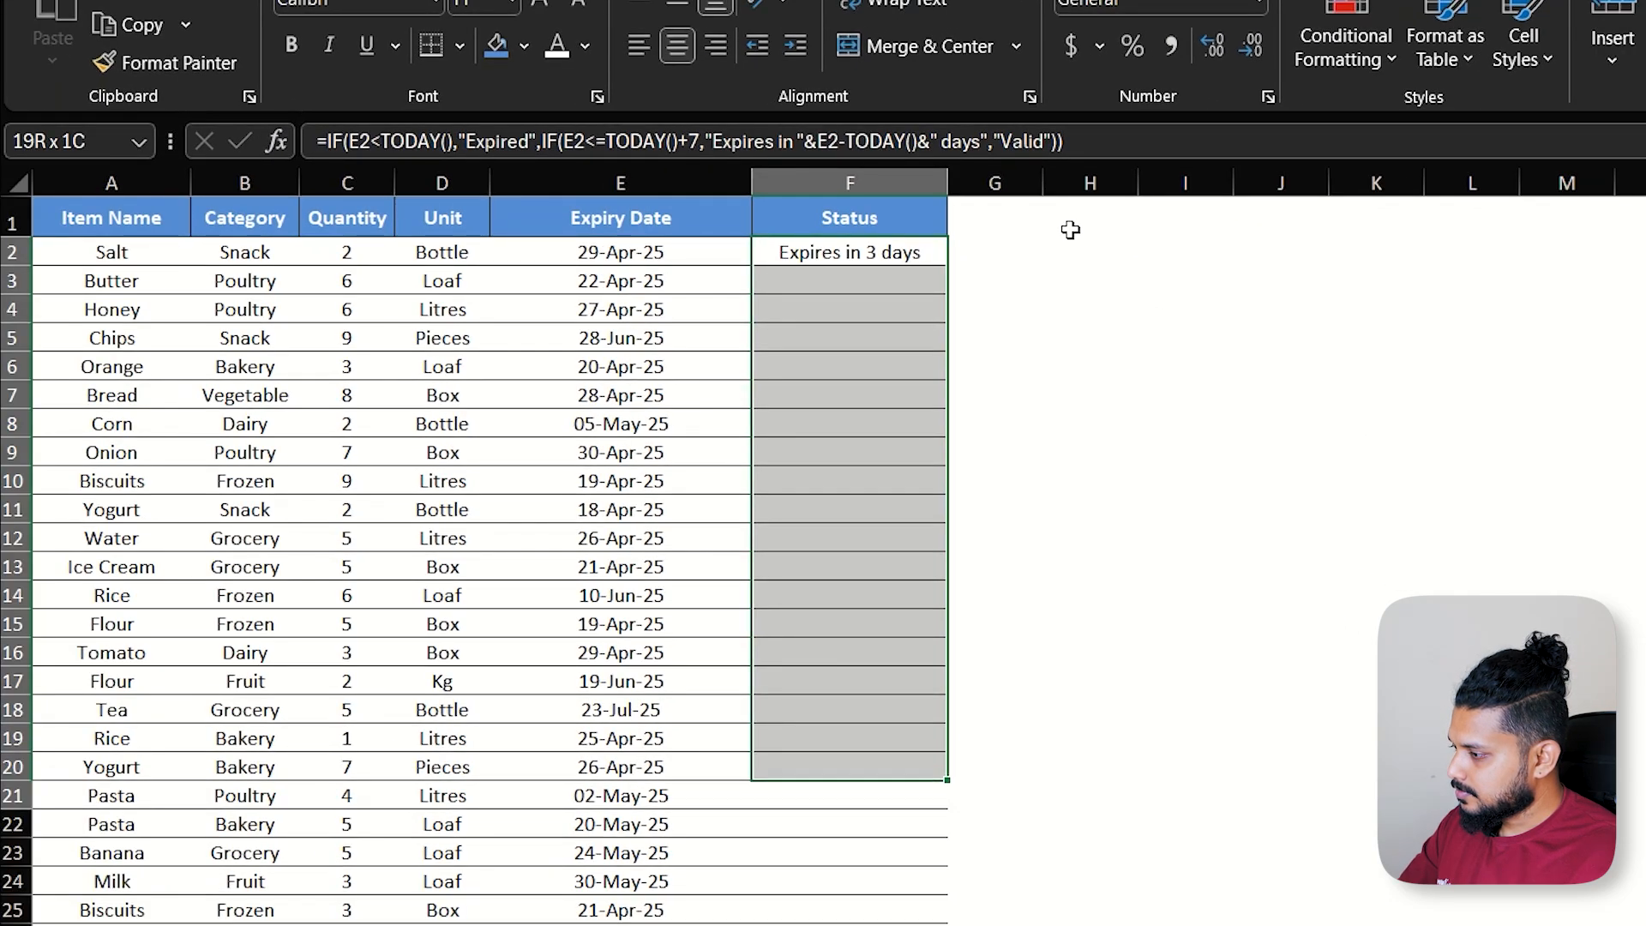
key(ctrl+d)
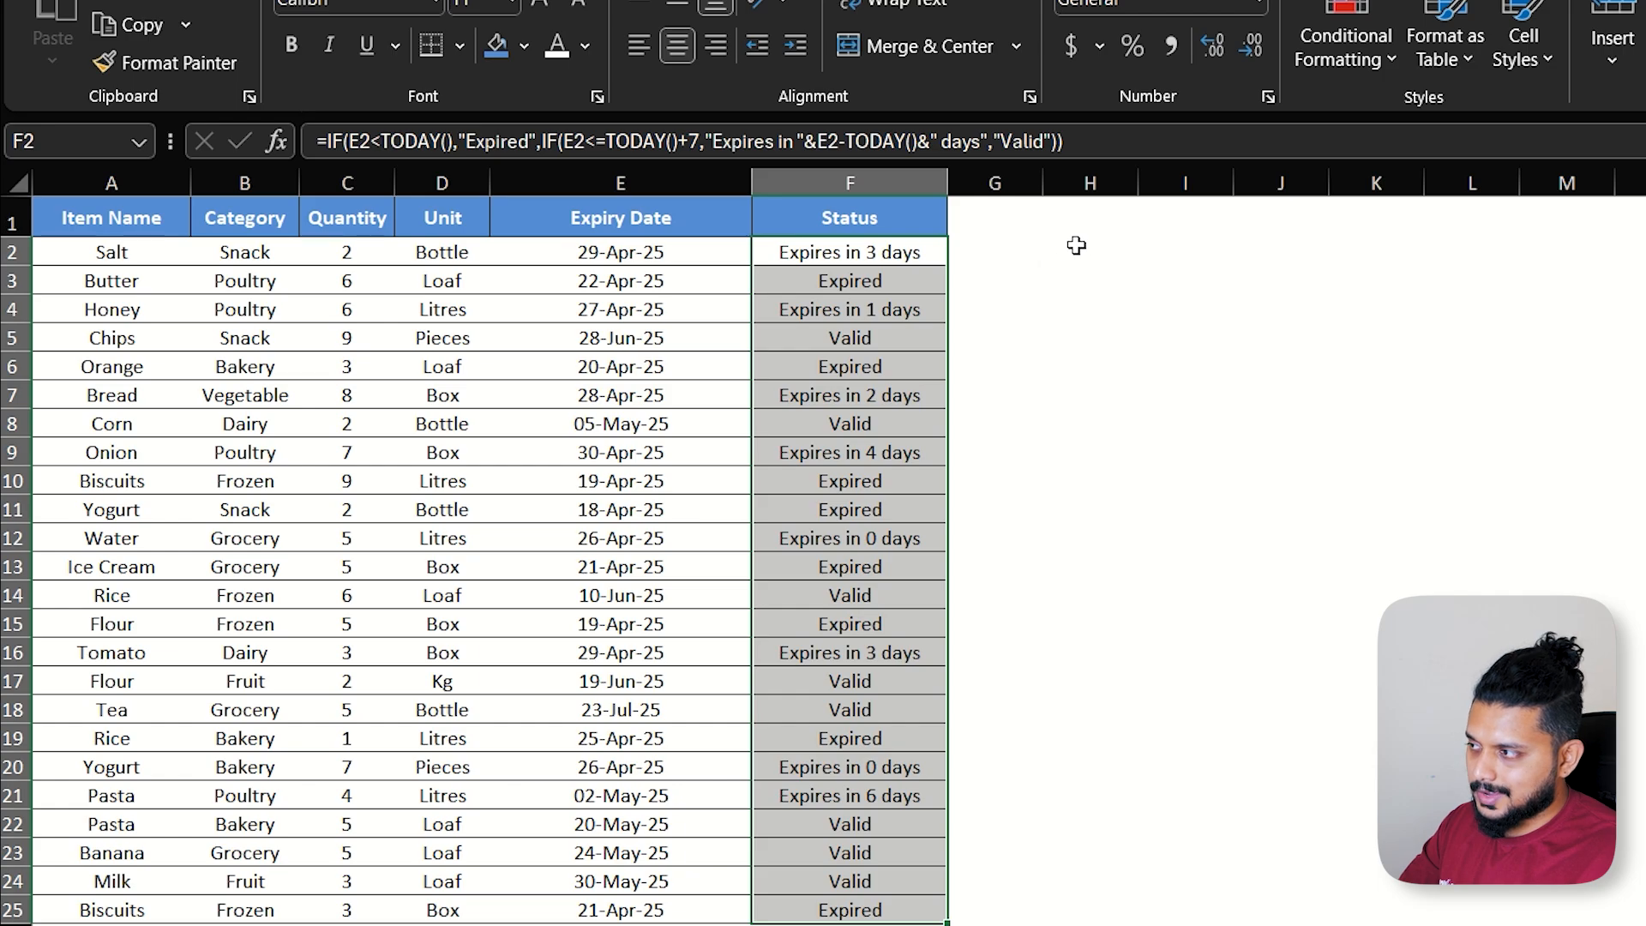
Create a conditional formatting rule for F2:F25 that formats only cells with specific text containing "expired"
drag(848, 252, 826, 911)
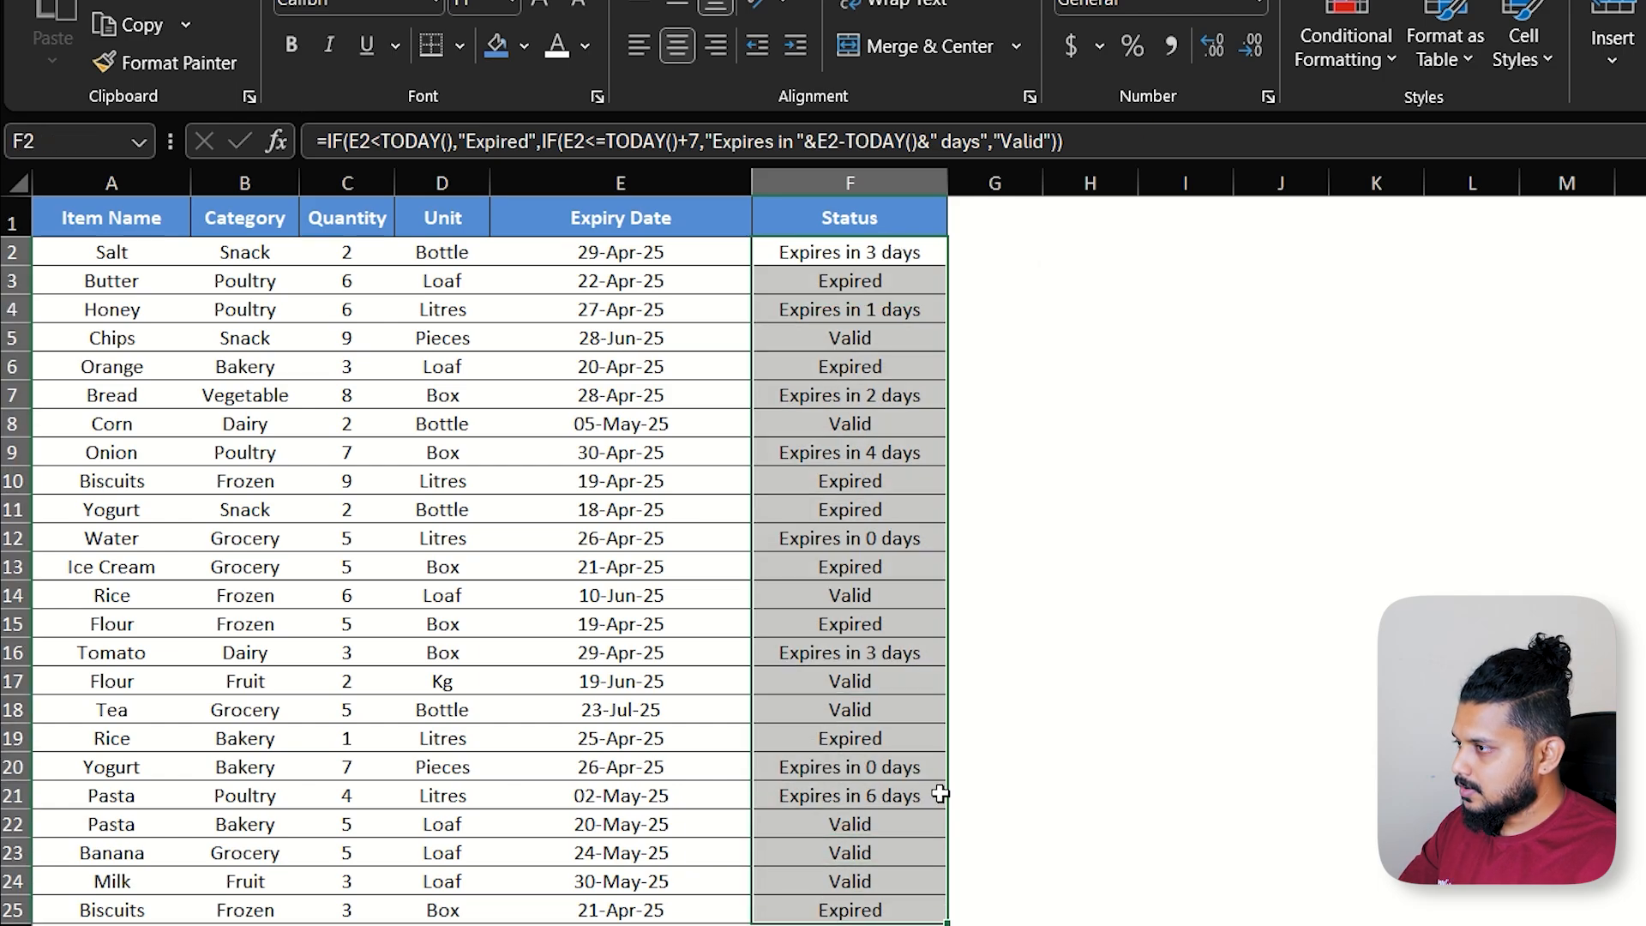
click(1346, 47)
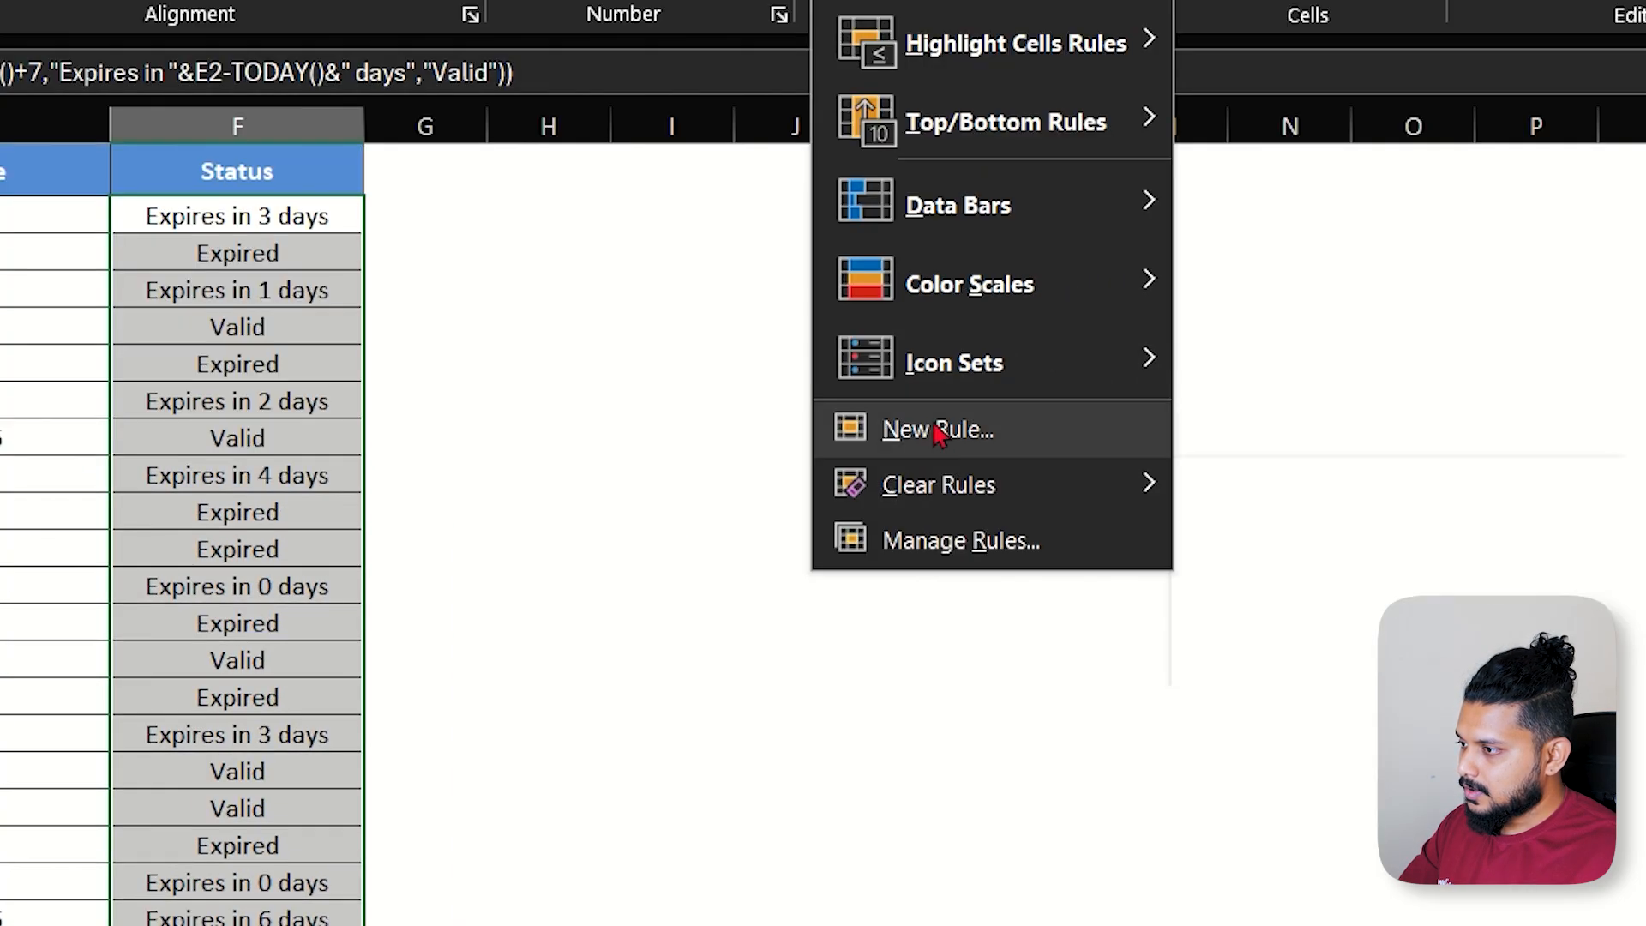
click(937, 429)
click(777, 283)
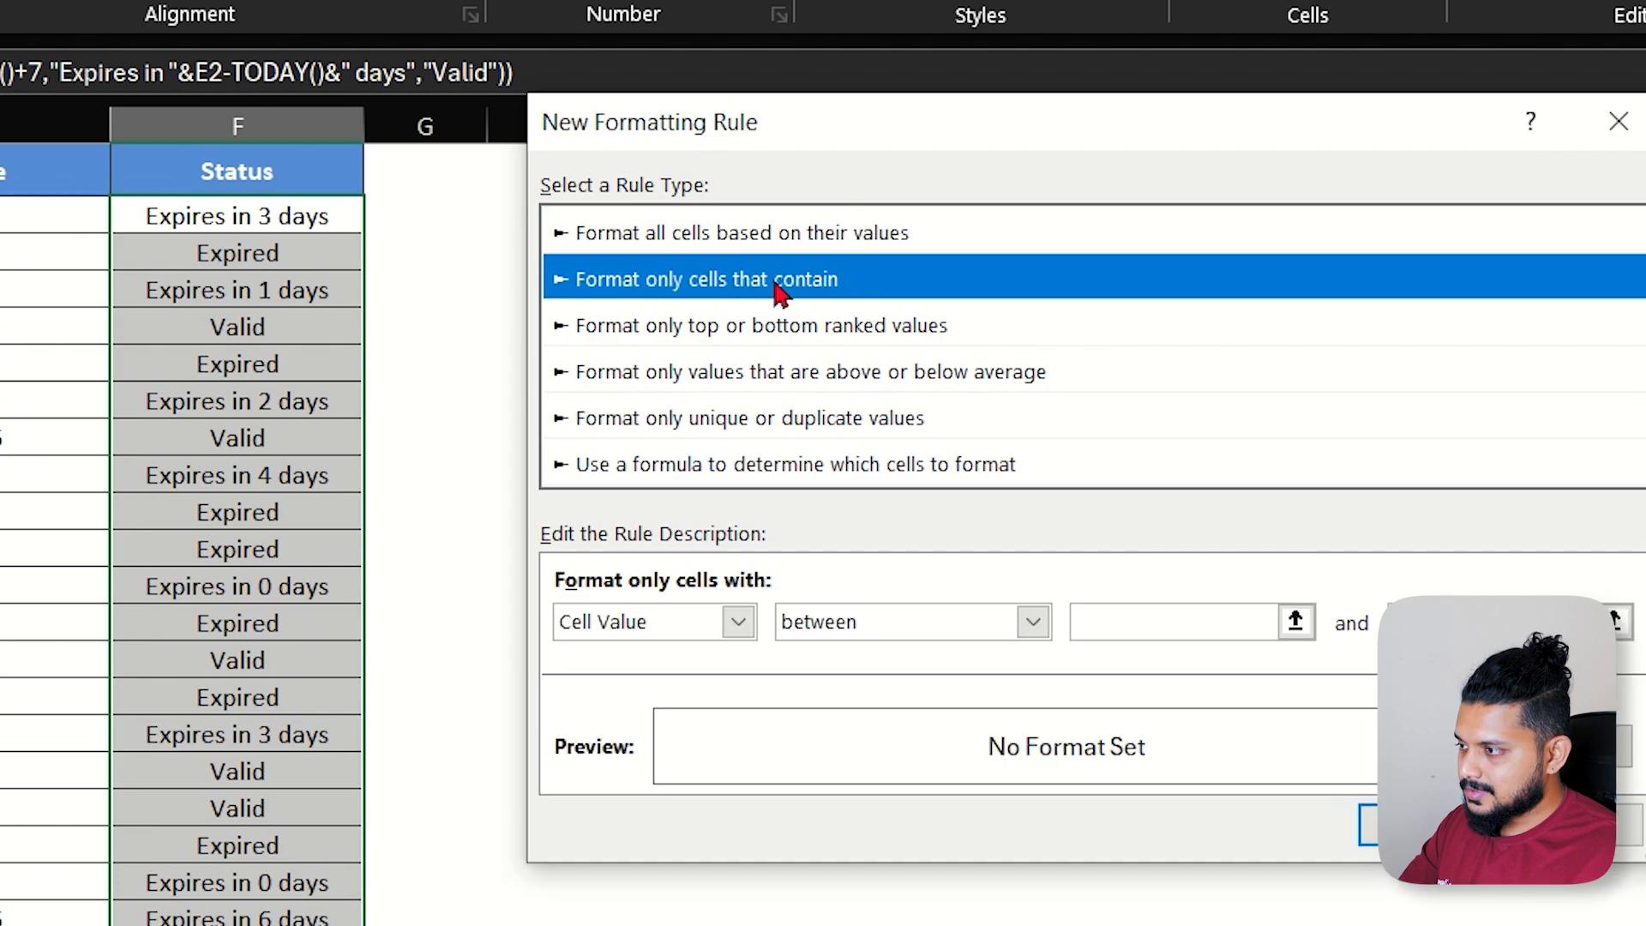
click(738, 619)
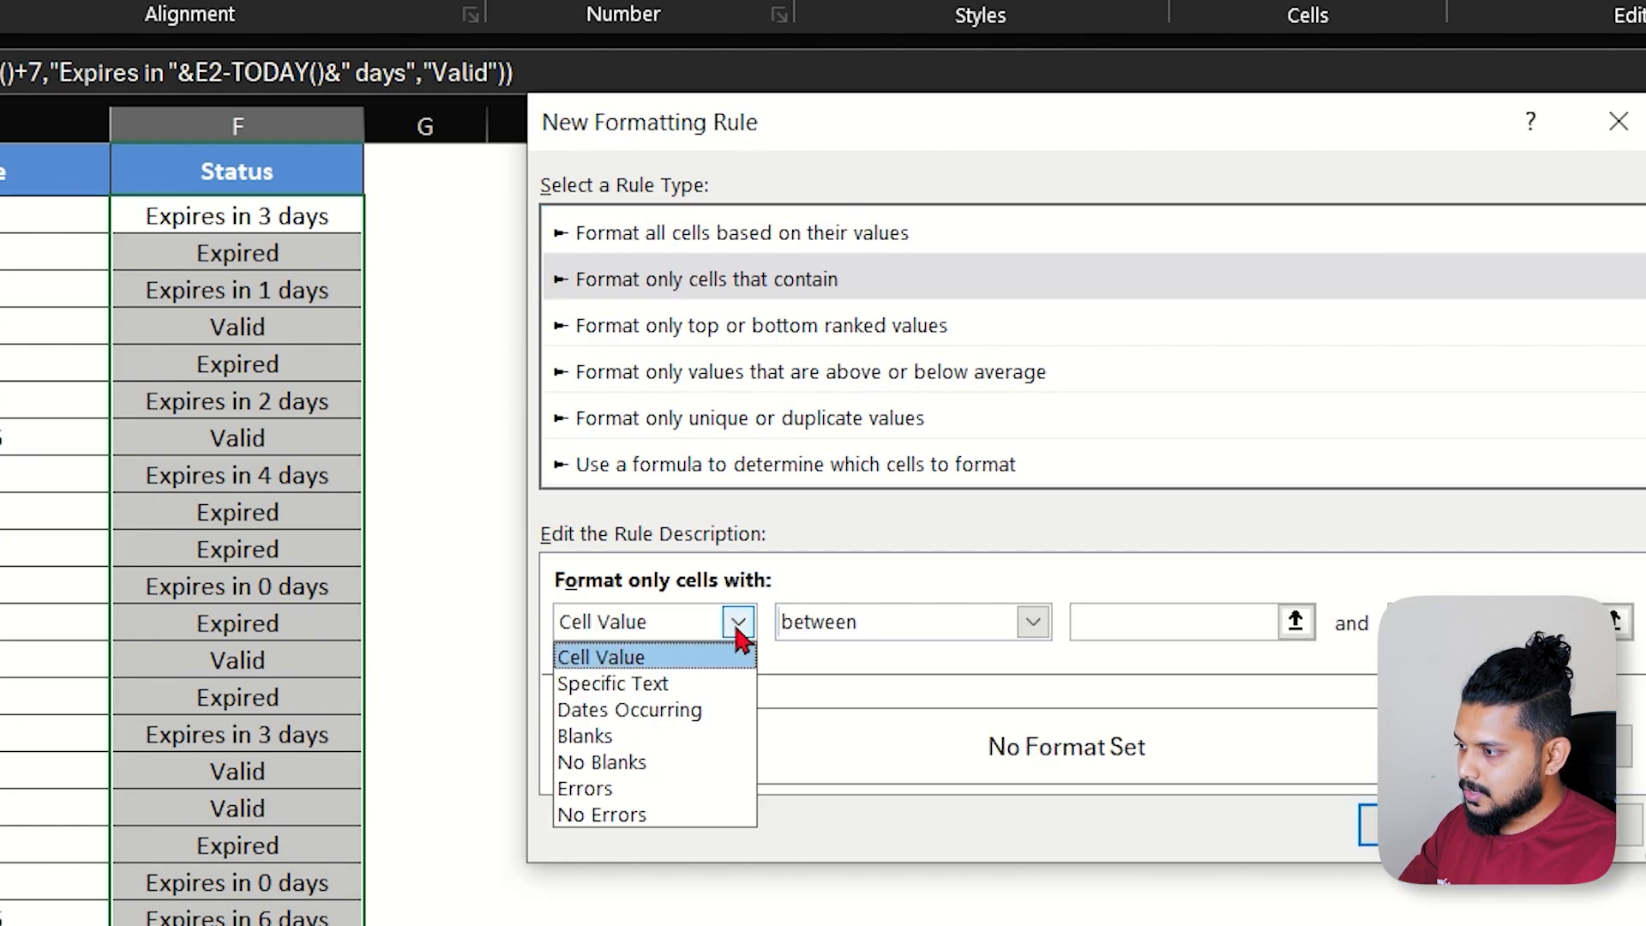
click(667, 682)
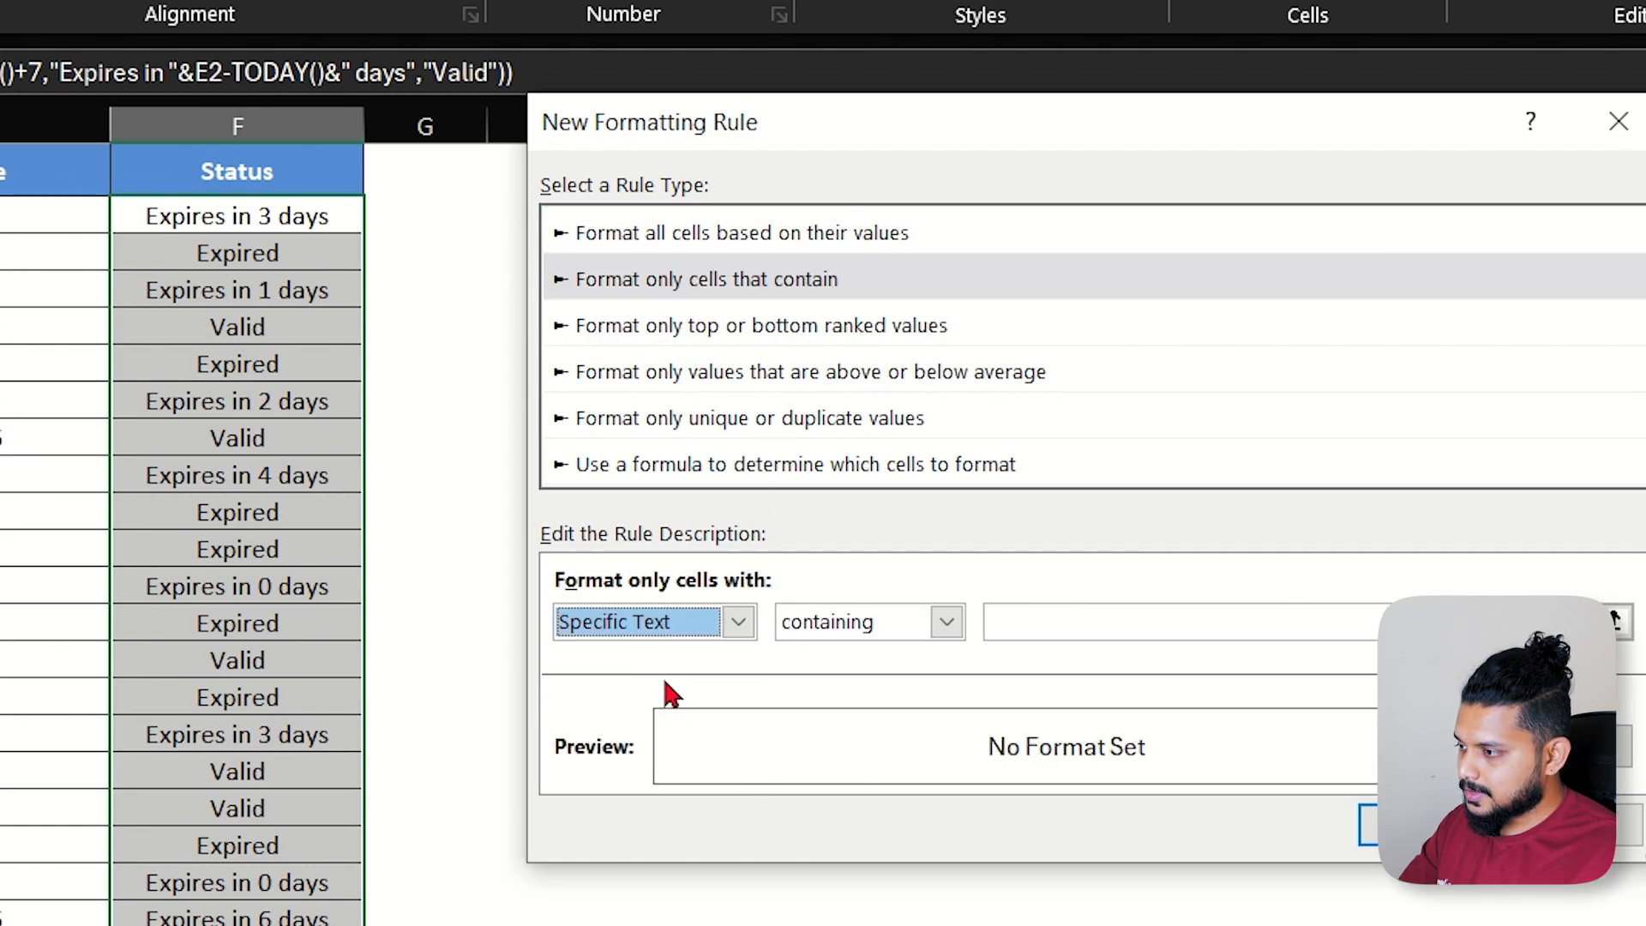
click(1008, 623)
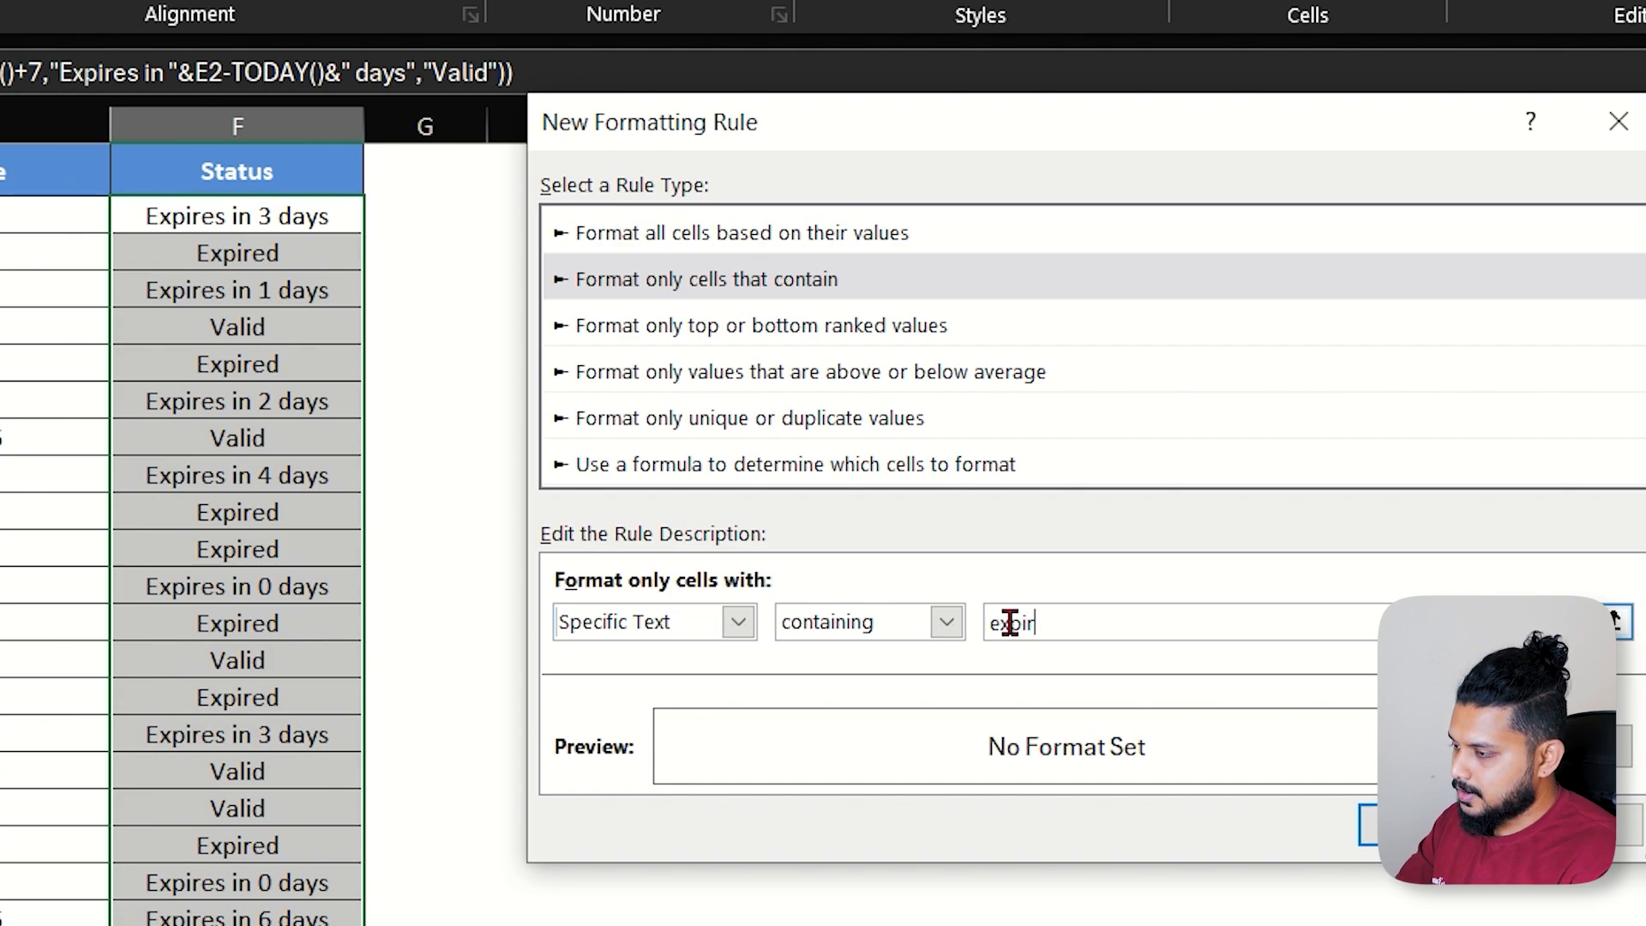
Give the "expired" rule a red italic font and apply it to the Status cells
click(1543, 746)
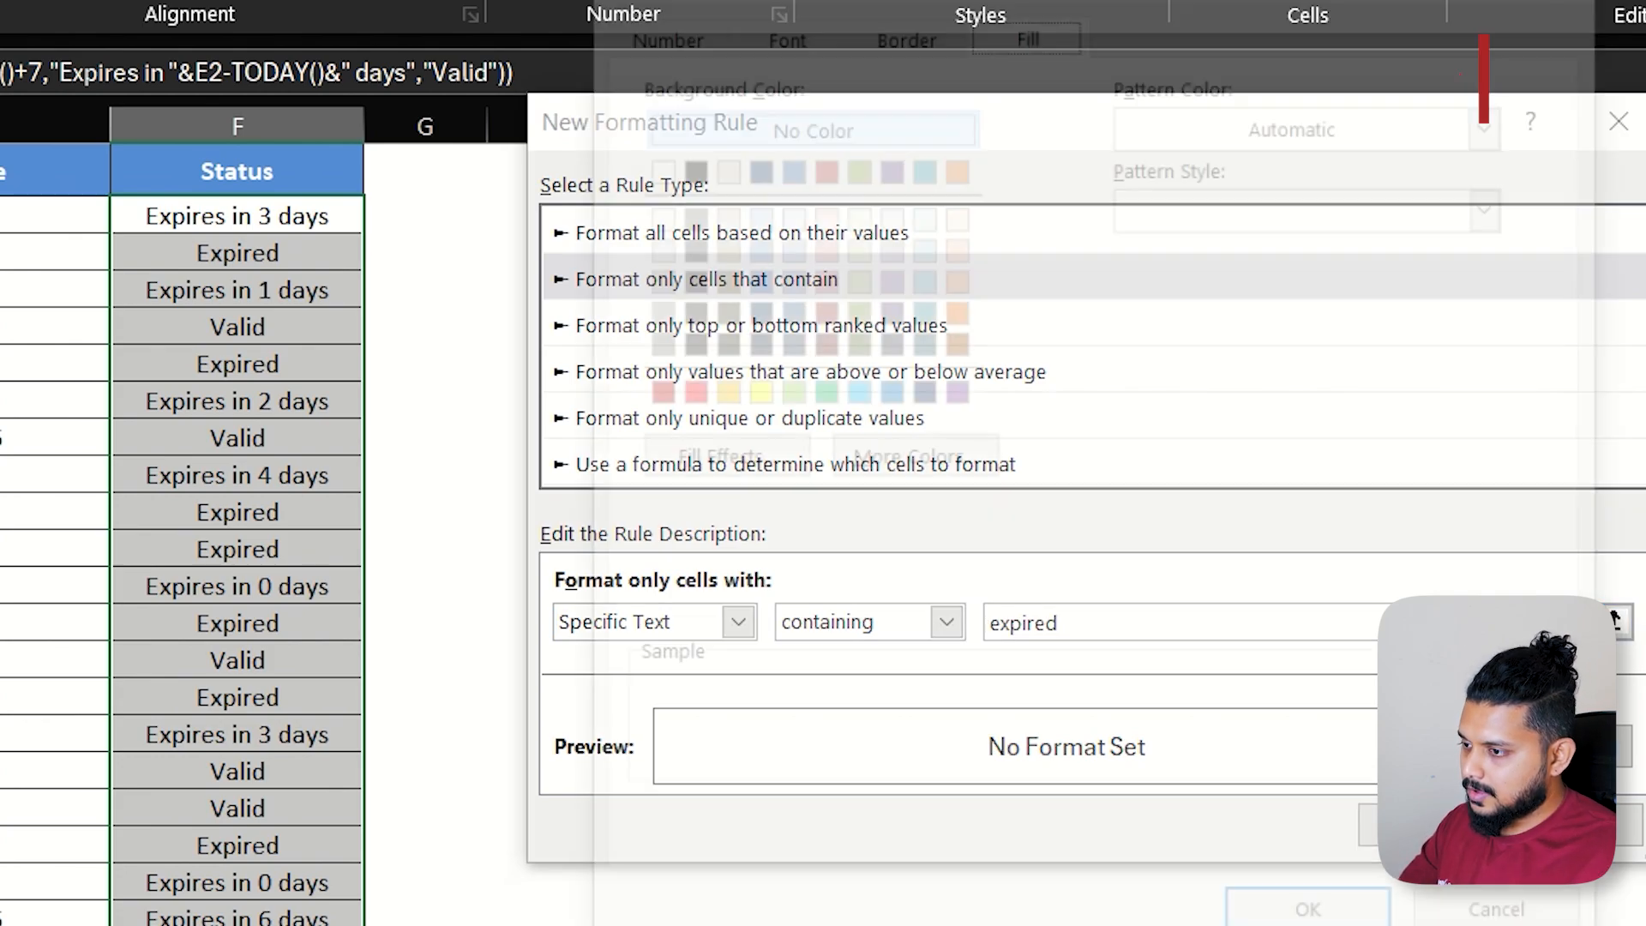
click(787, 34)
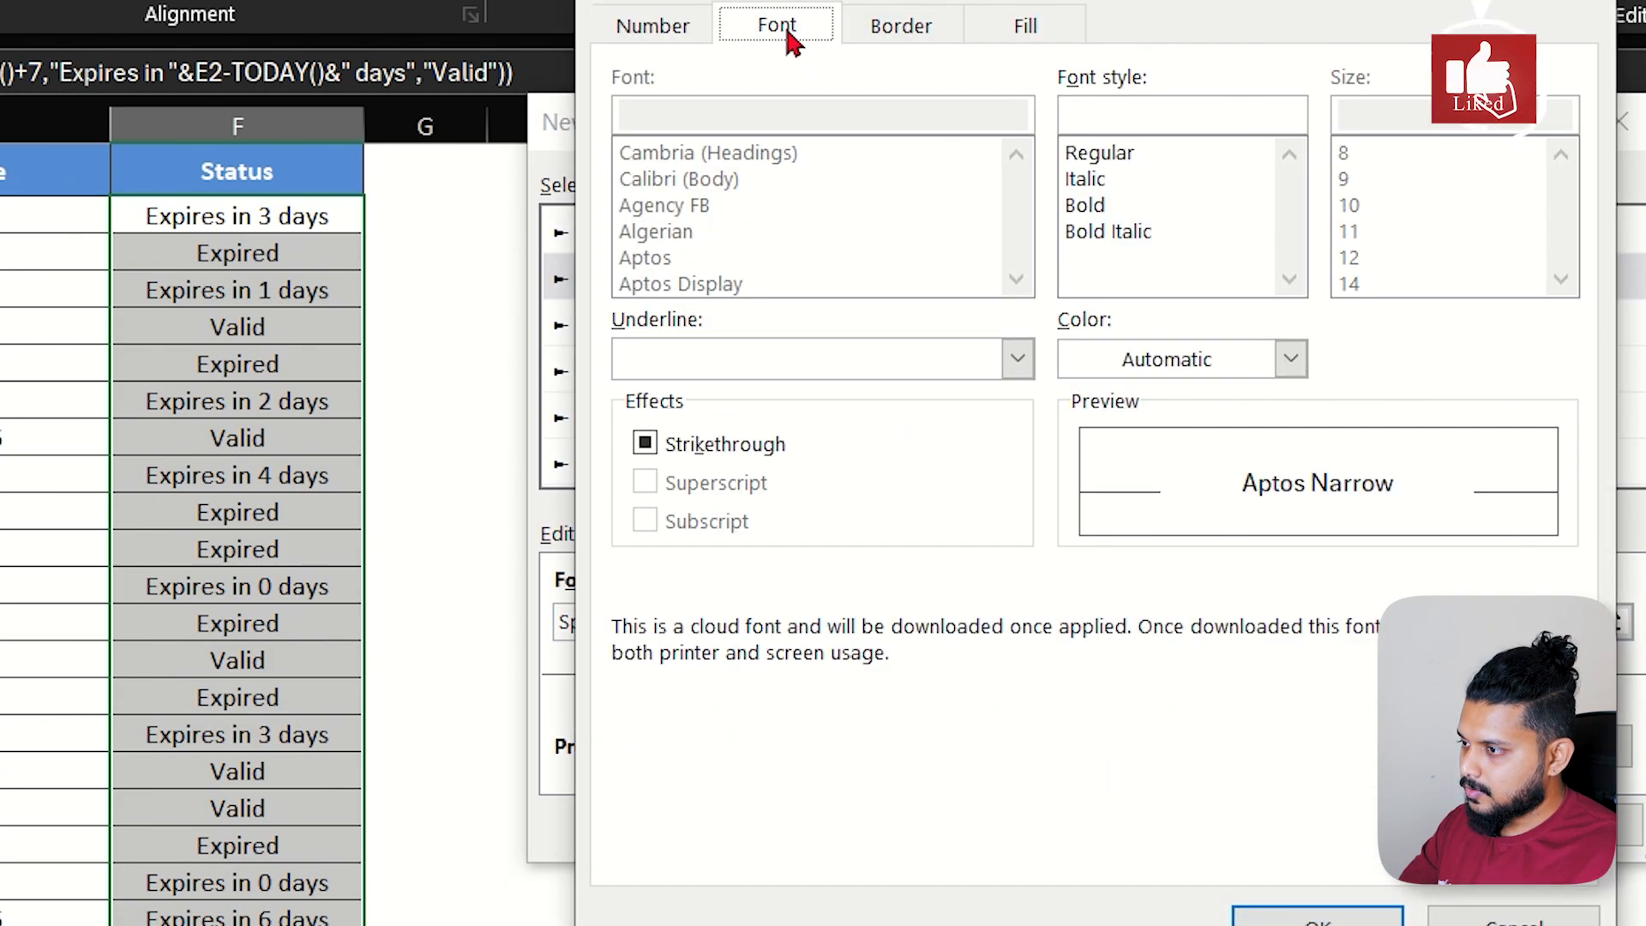
click(1290, 359)
click(1106, 774)
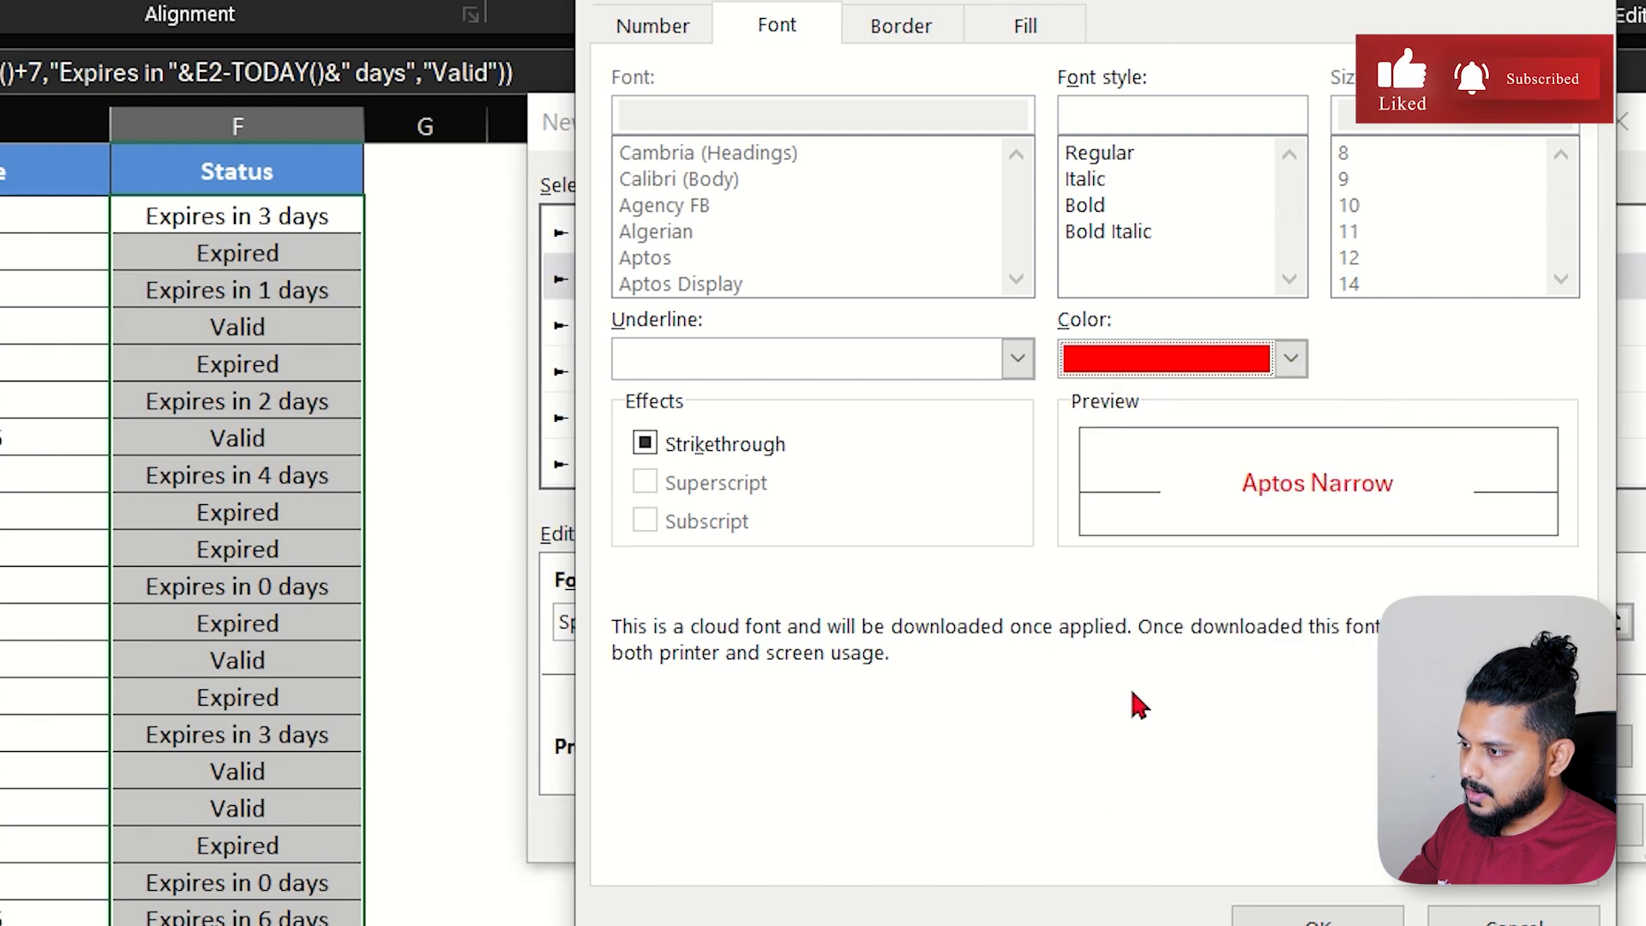
click(1093, 180)
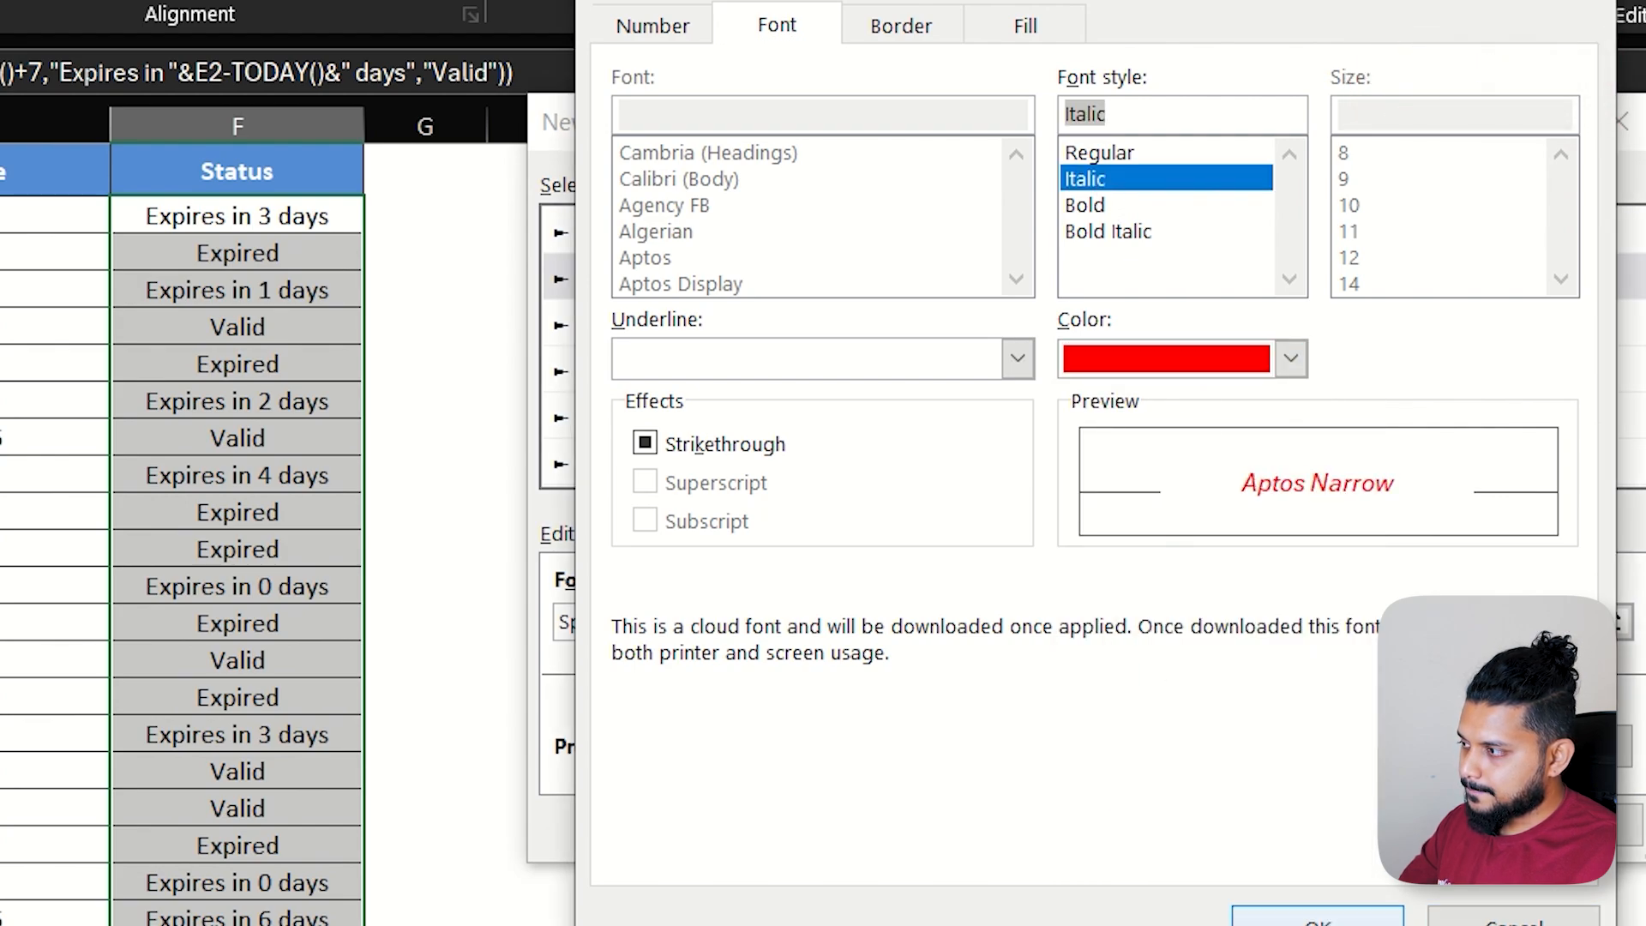
click(1357, 914)
click(1369, 821)
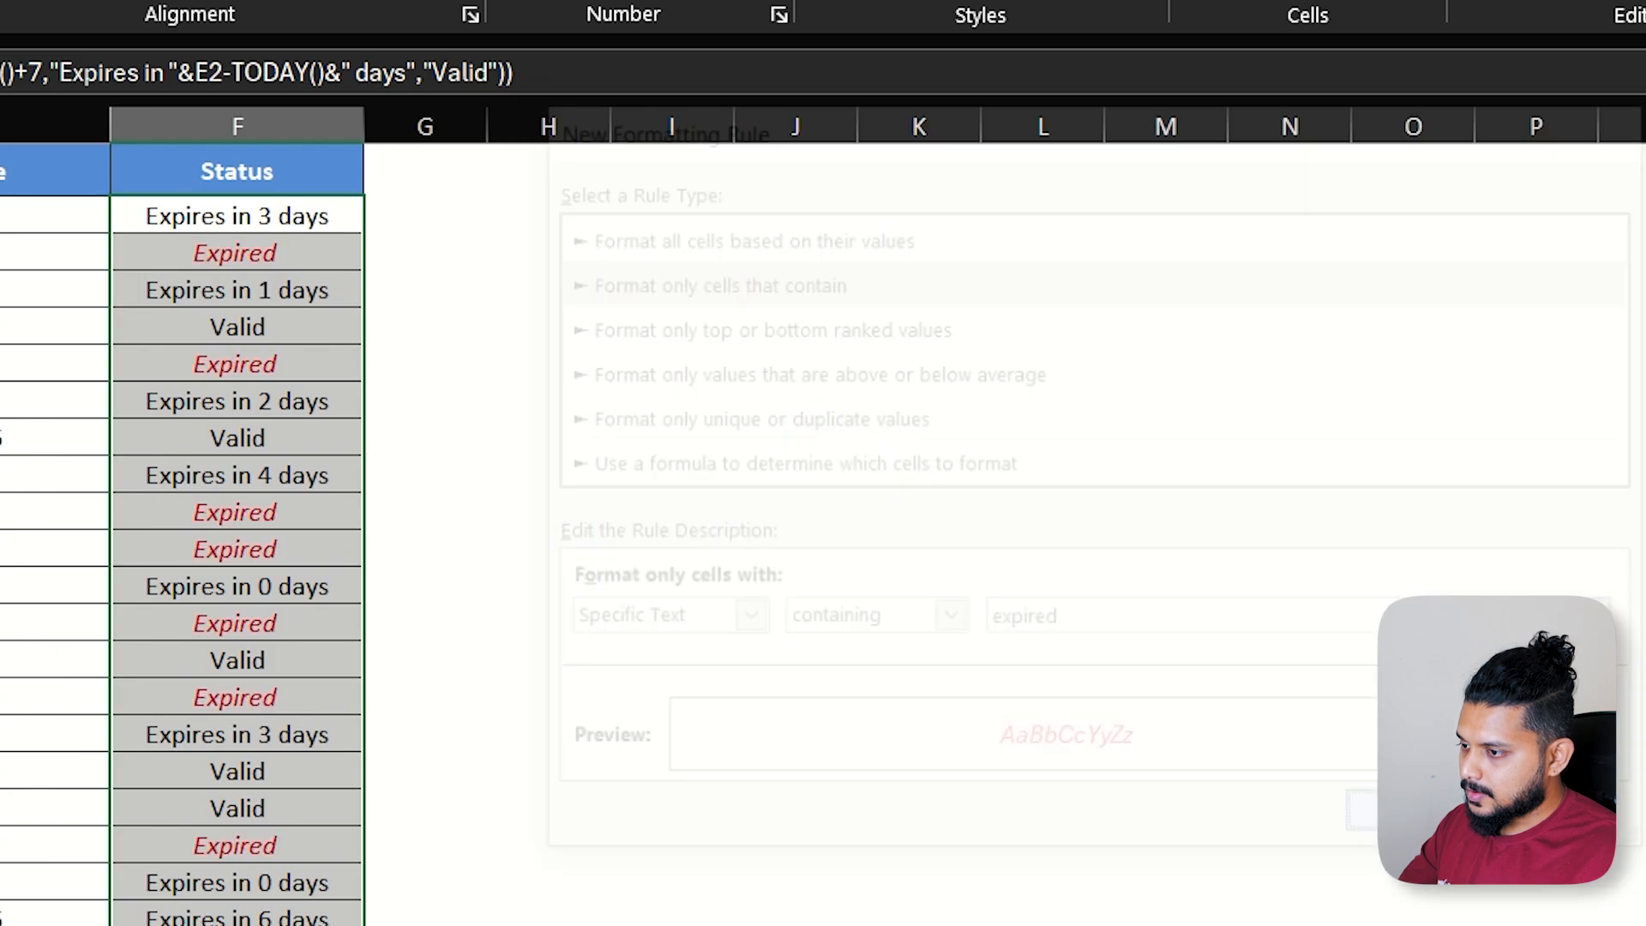
click(317, 364)
click(342, 220)
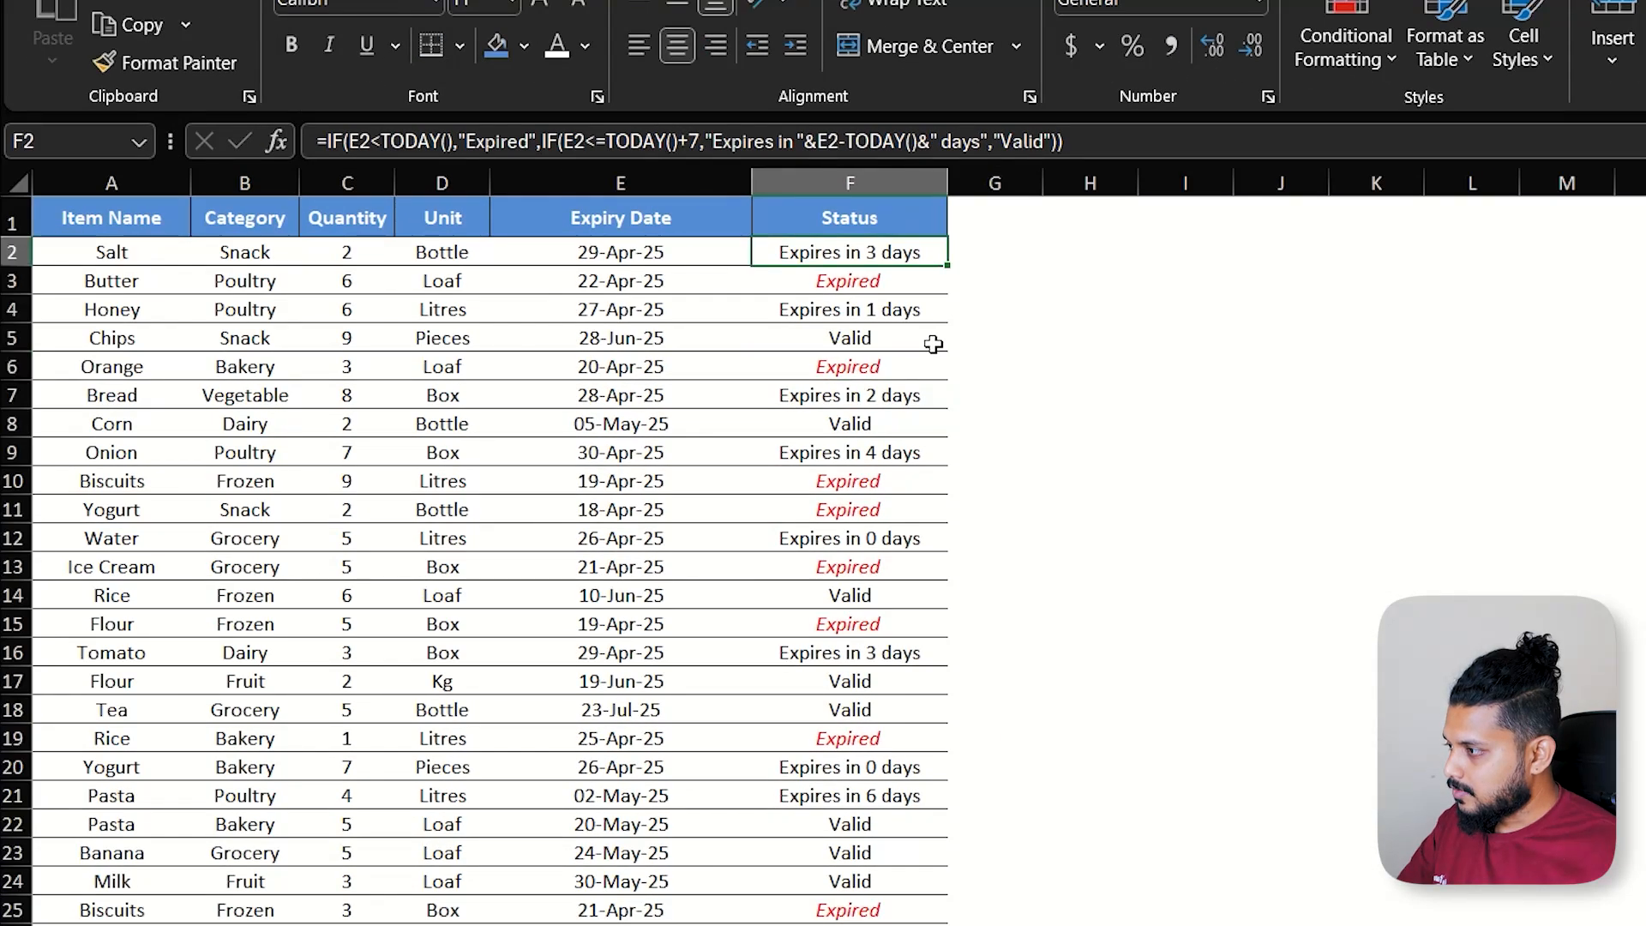
click(281, 326)
Create a second conditional formatting rule for F2:F25 that formats only cells with specific text containing "valid"
drag(921, 257, 899, 906)
drag(908, 252, 911, 907)
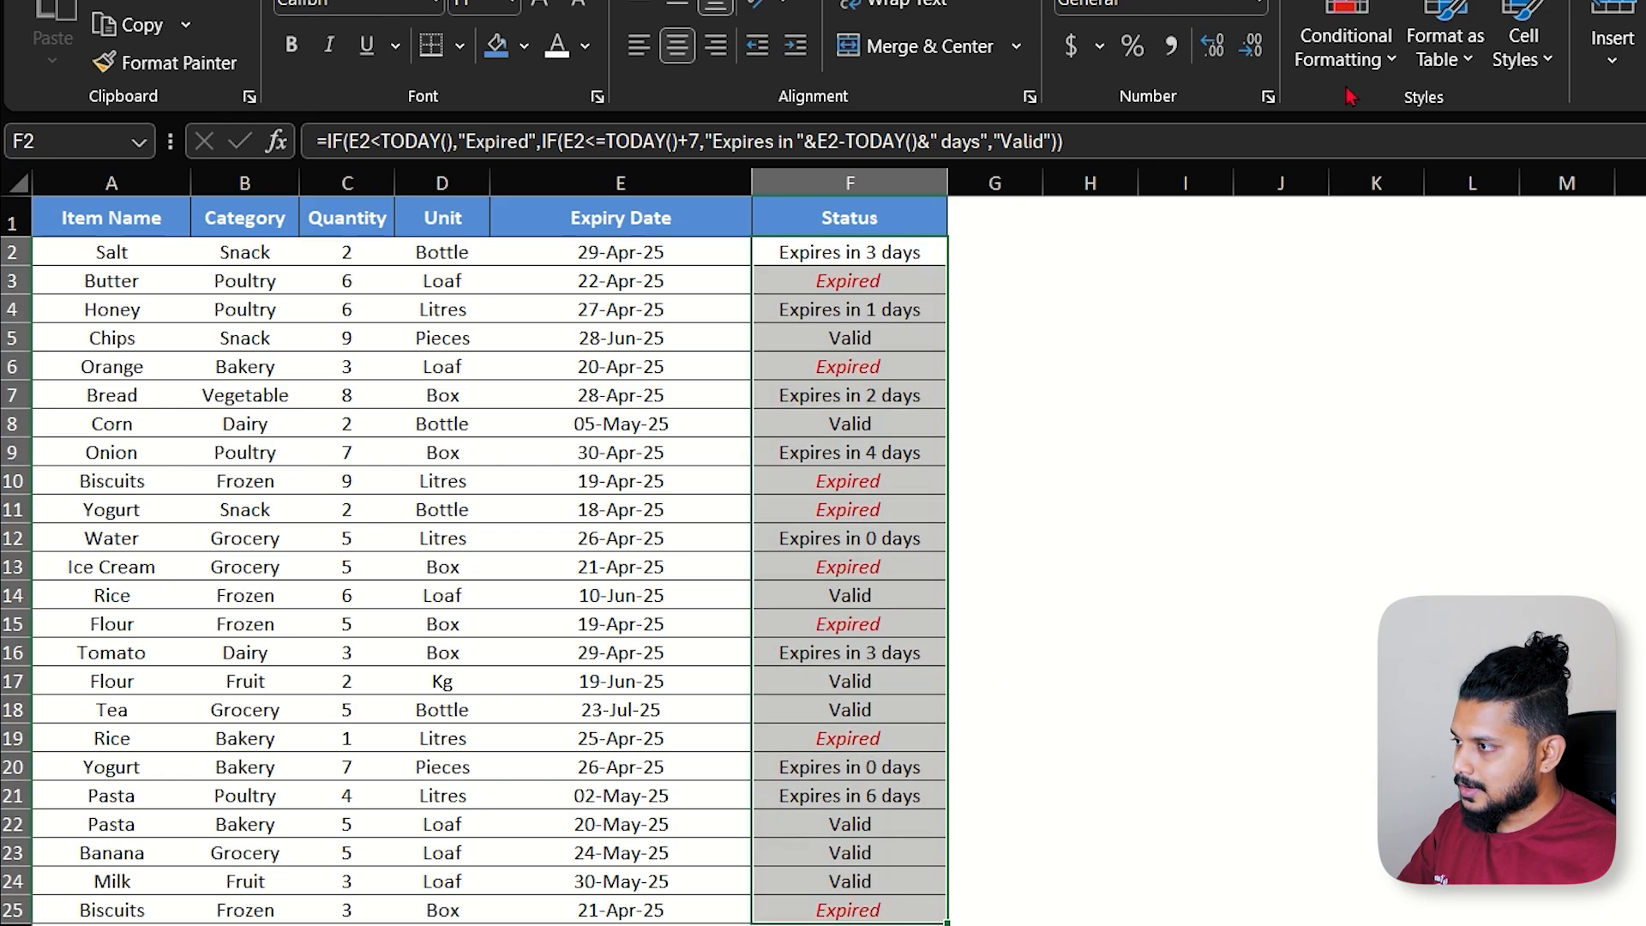
click(1346, 50)
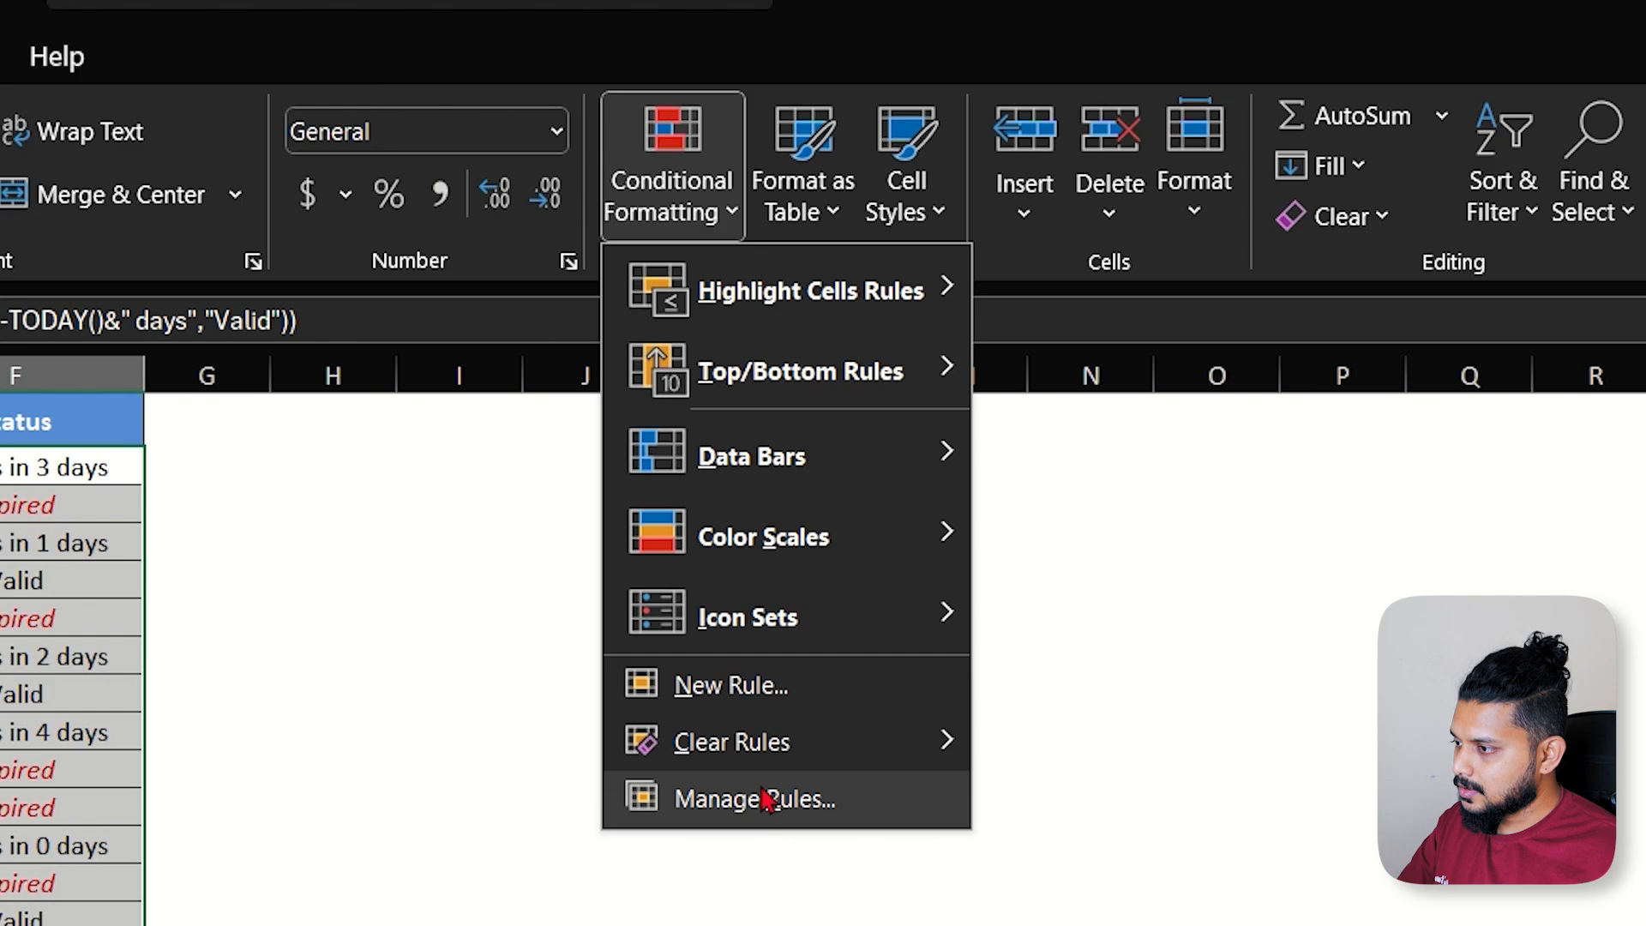
click(763, 690)
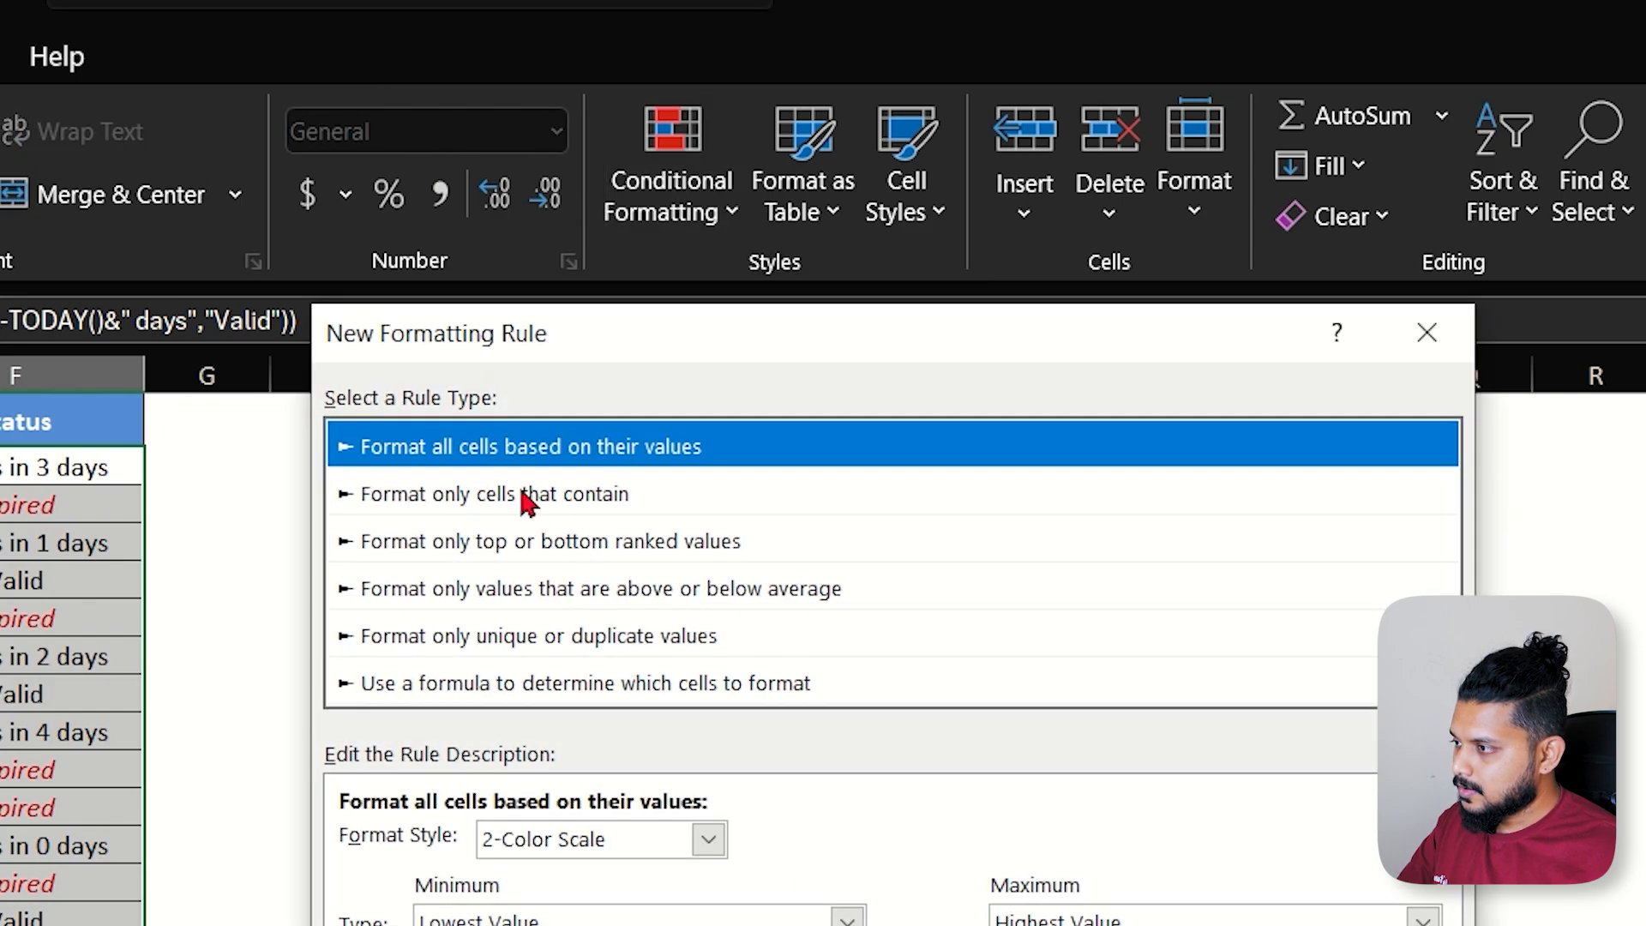
click(527, 501)
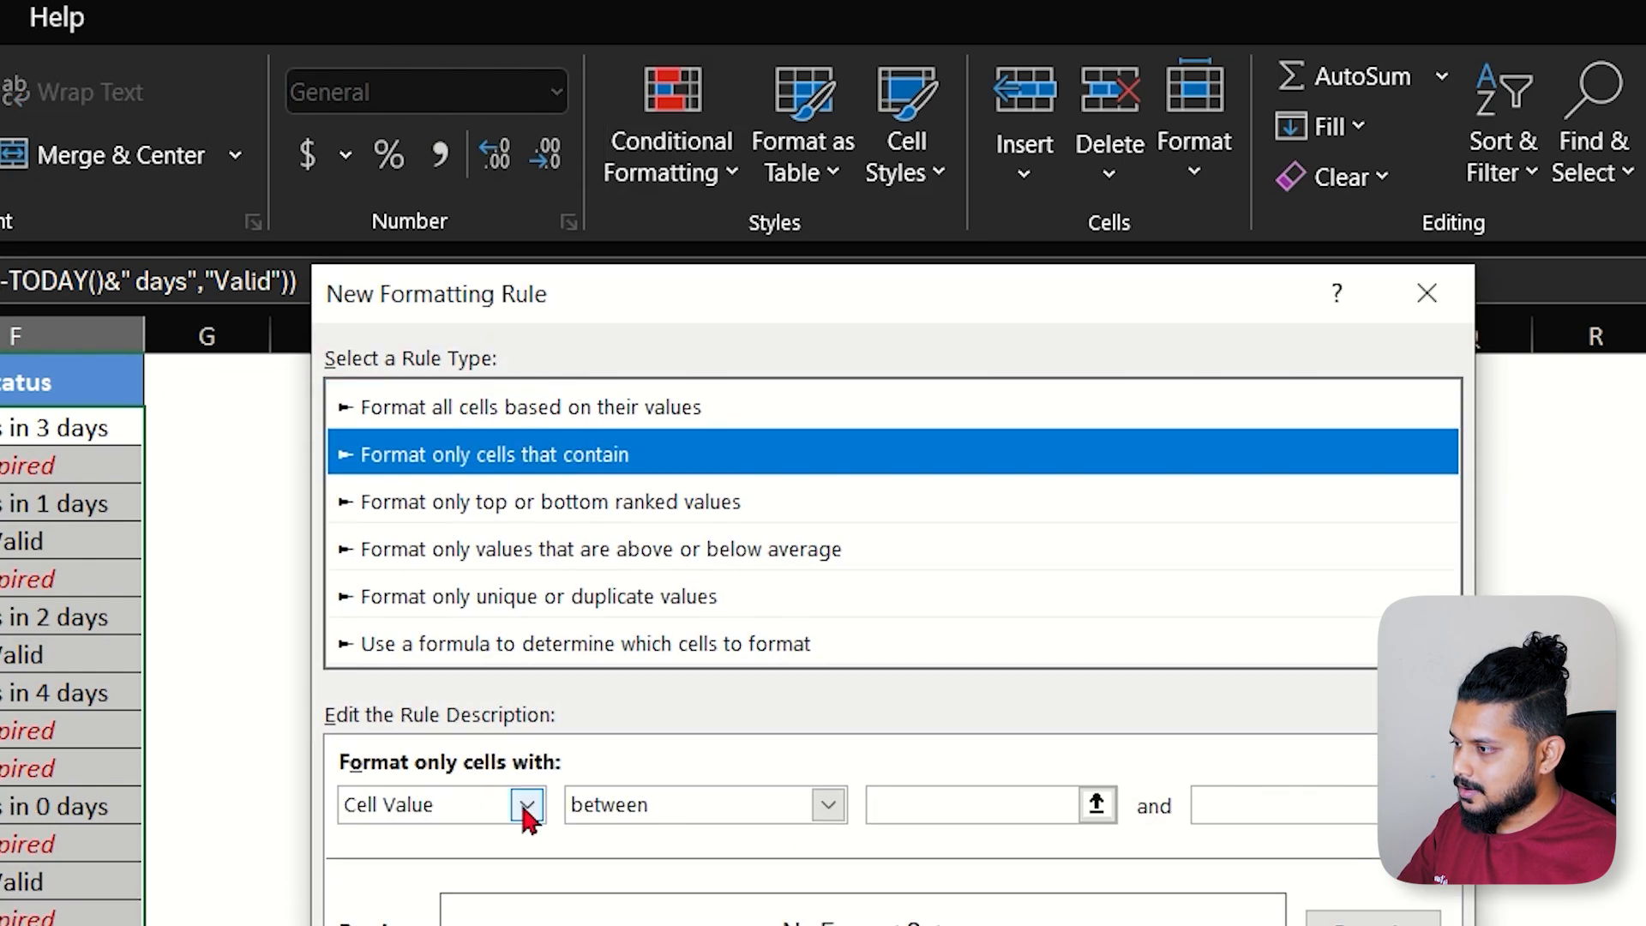
click(526, 843)
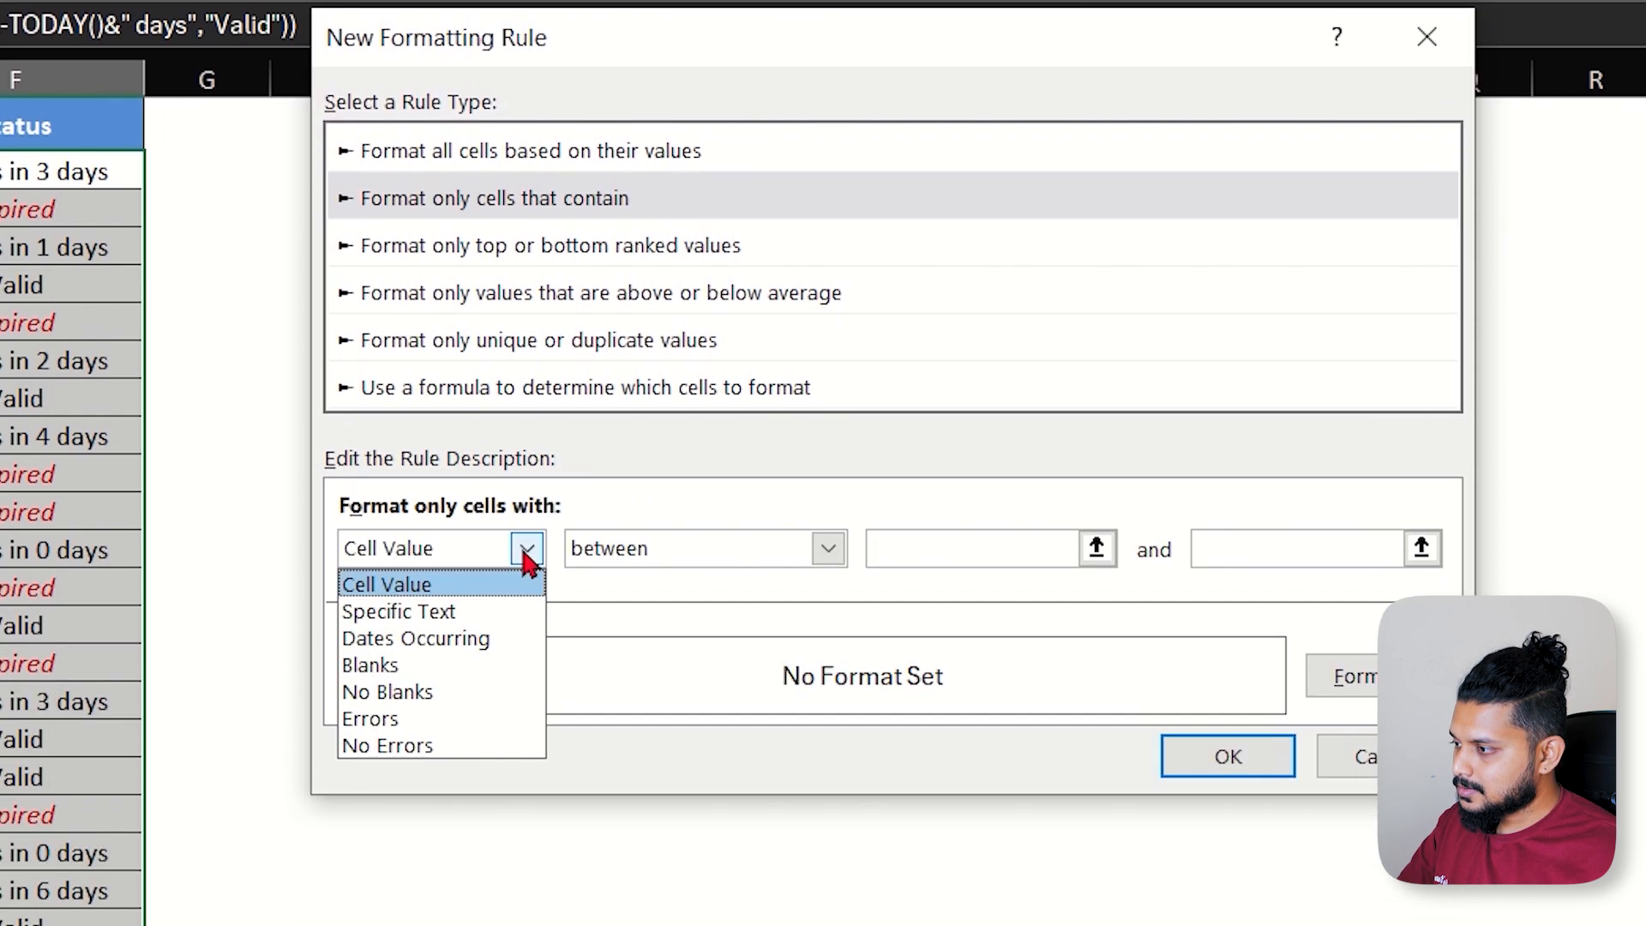
click(479, 610)
click(817, 547)
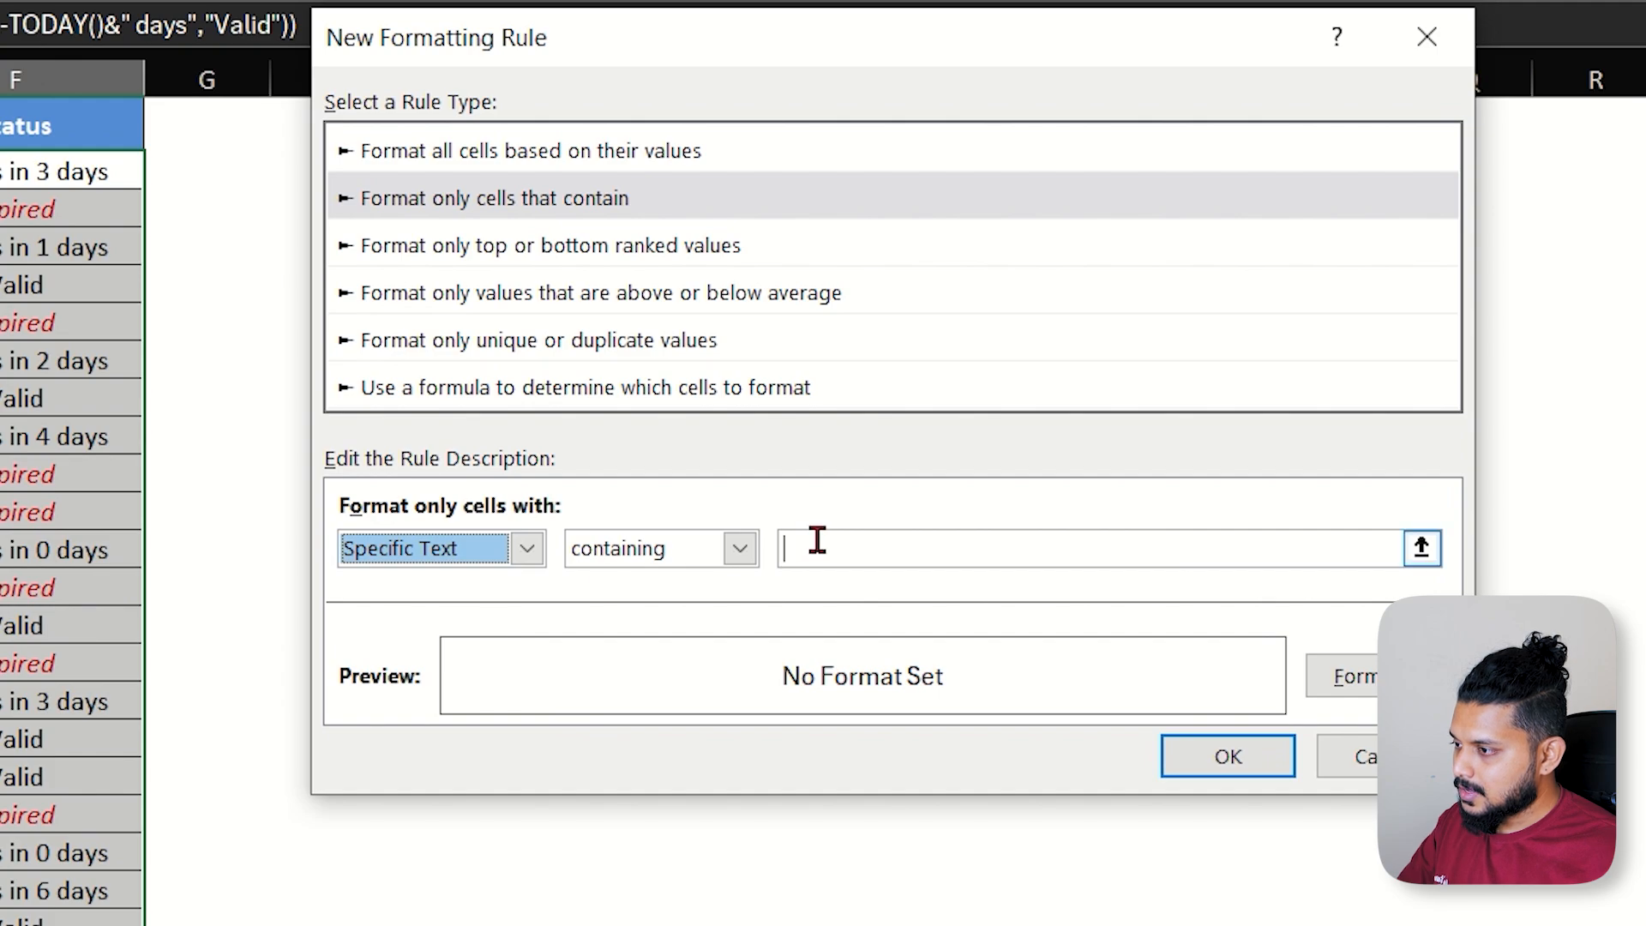
text(valid)
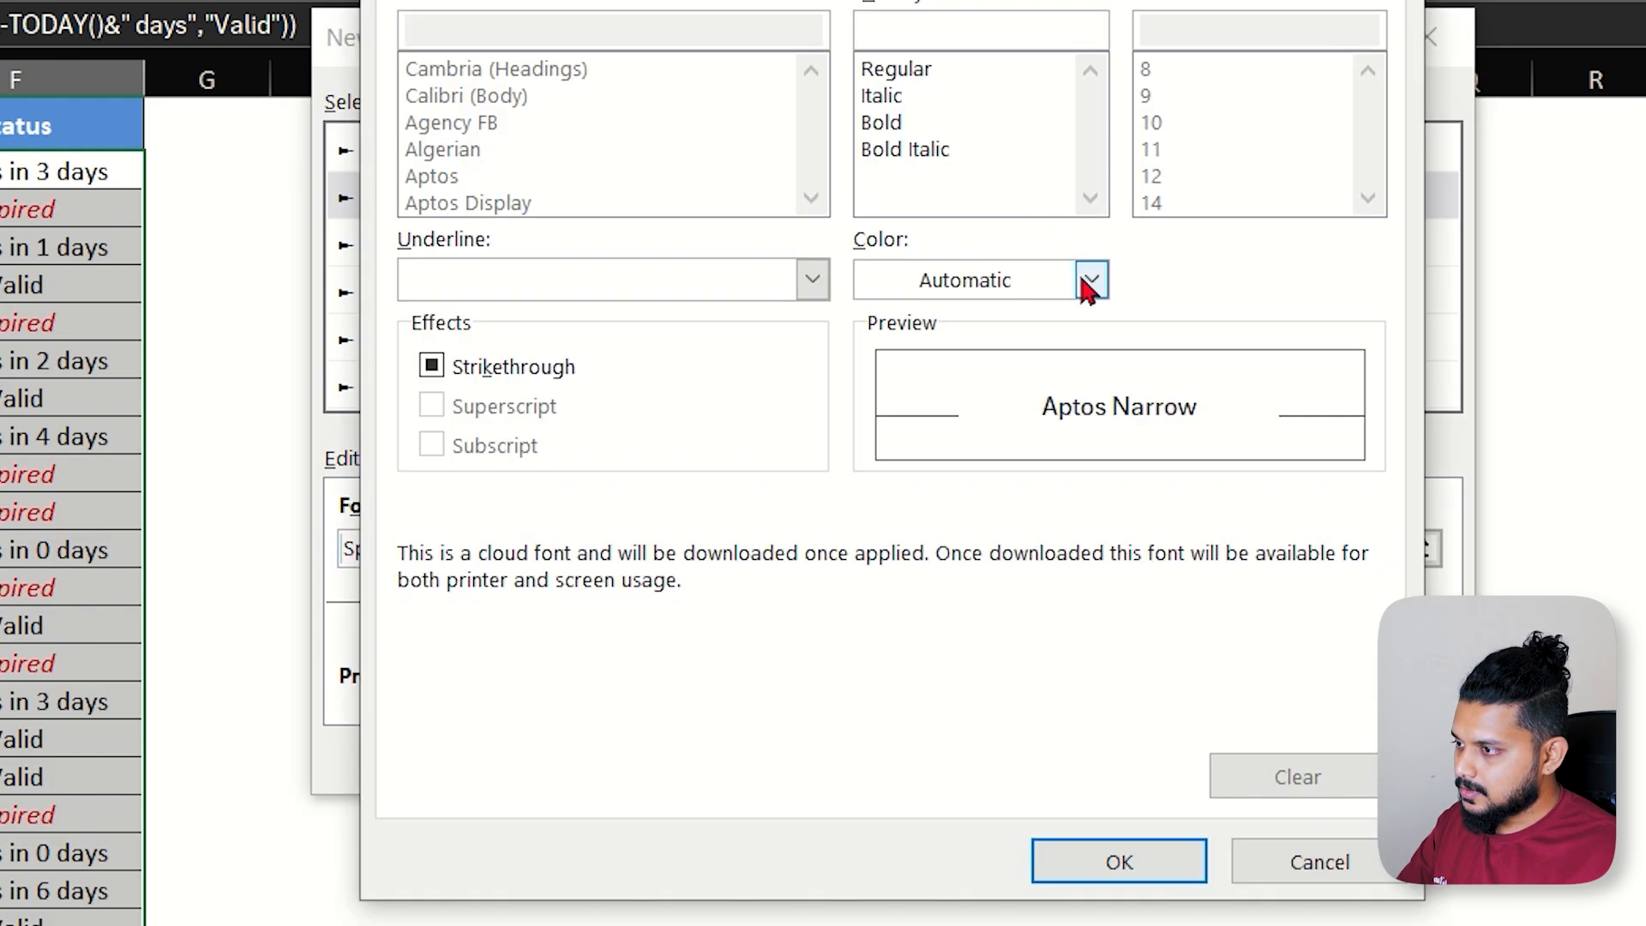
Give the "valid" rule a green italic font and apply it to the Status cells
click(1087, 288)
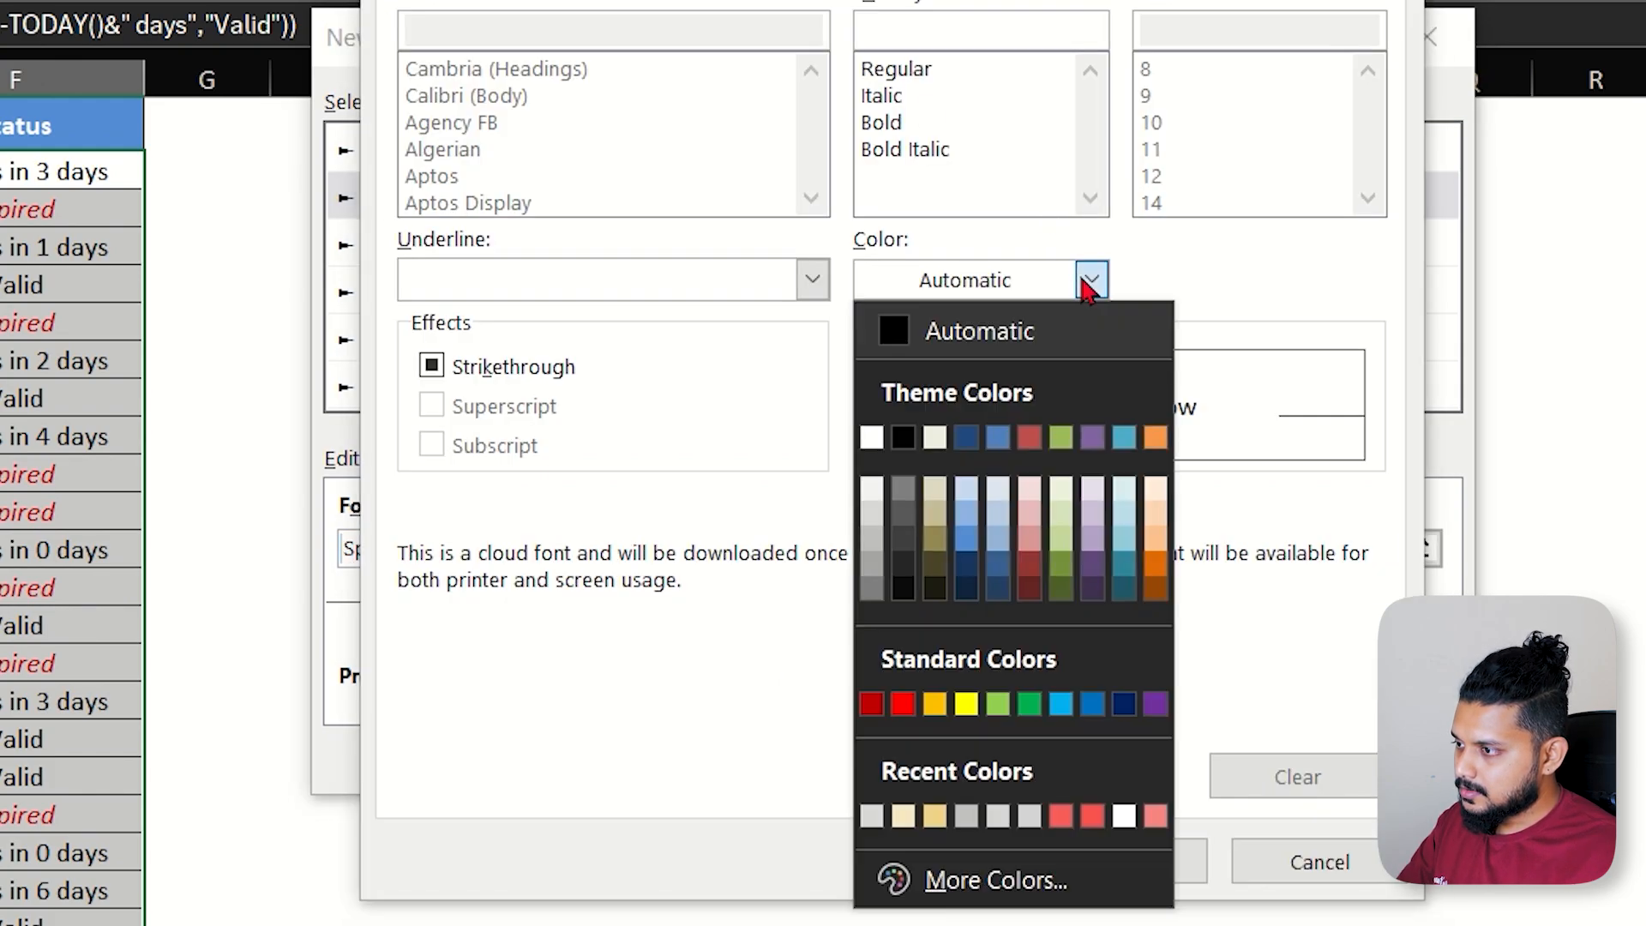
click(1027, 702)
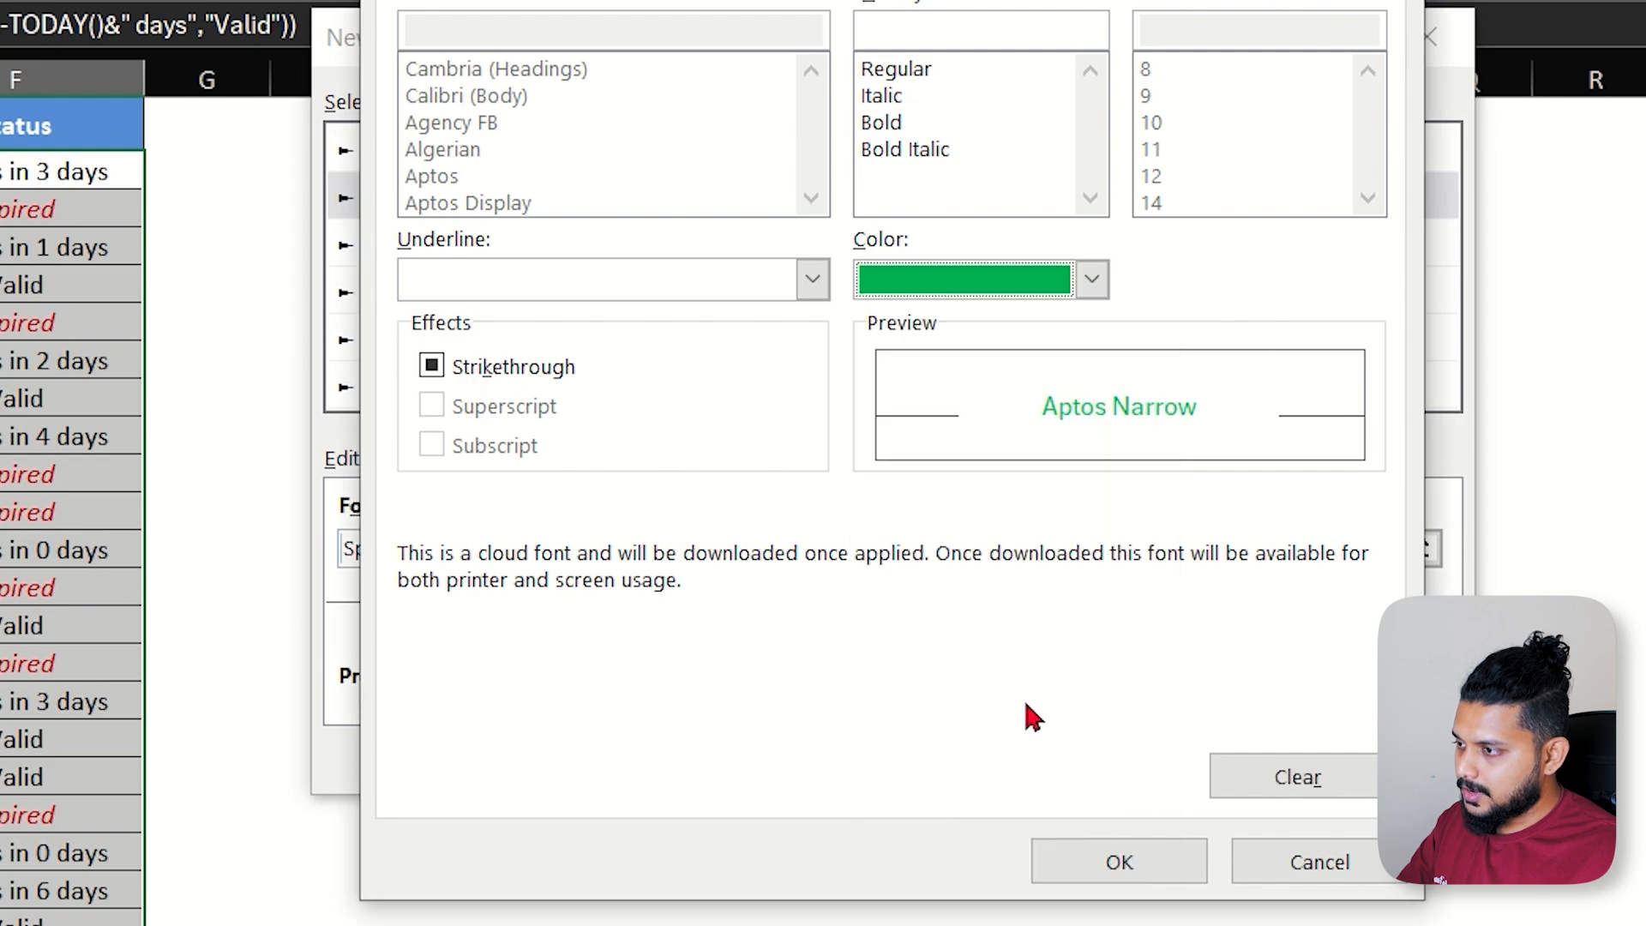
click(908, 99)
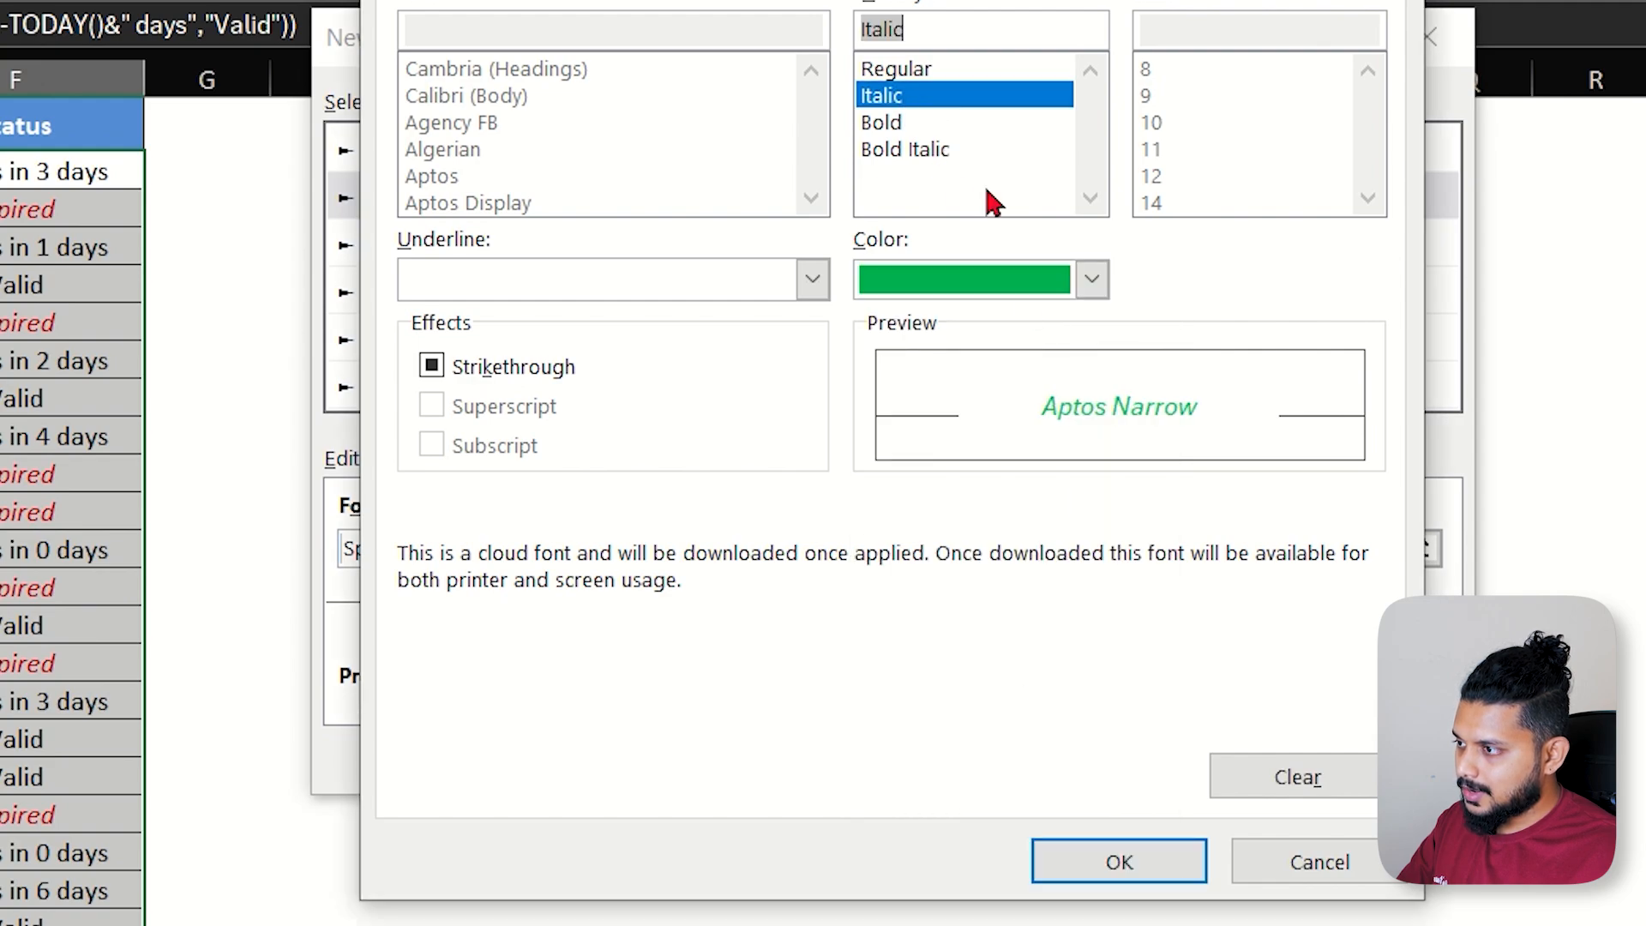
click(1162, 870)
click(1227, 756)
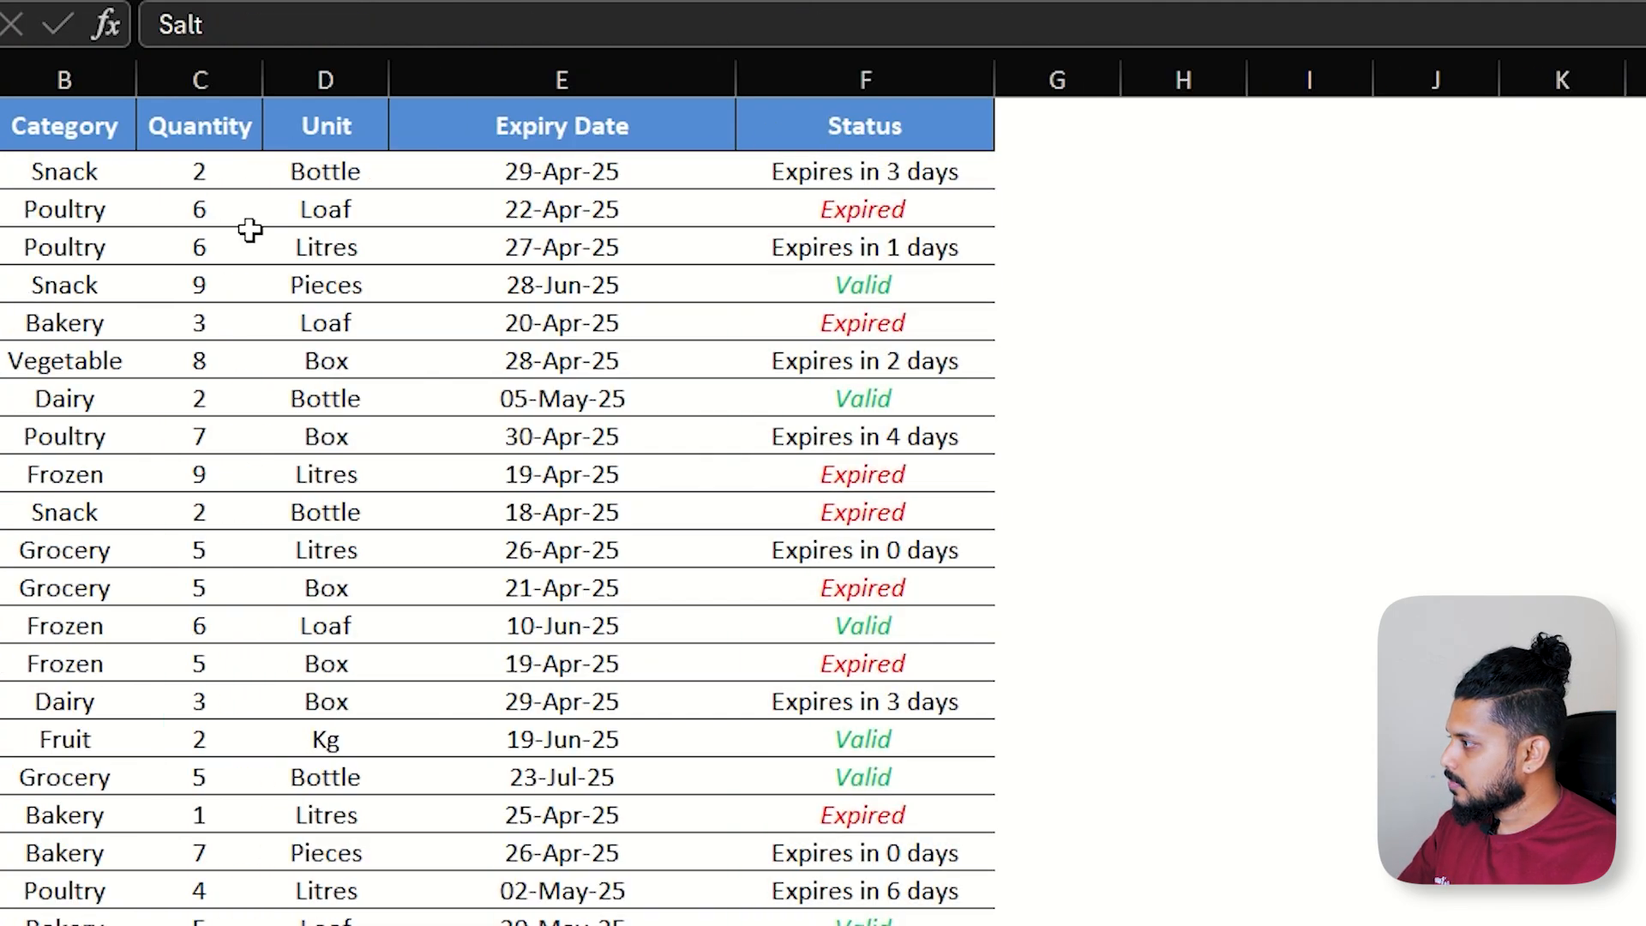
Create a formula-based conditional formatting rule for all data rows, columns A to F, using =$E2<TODAY()
drag(146, 176, 1102, 921)
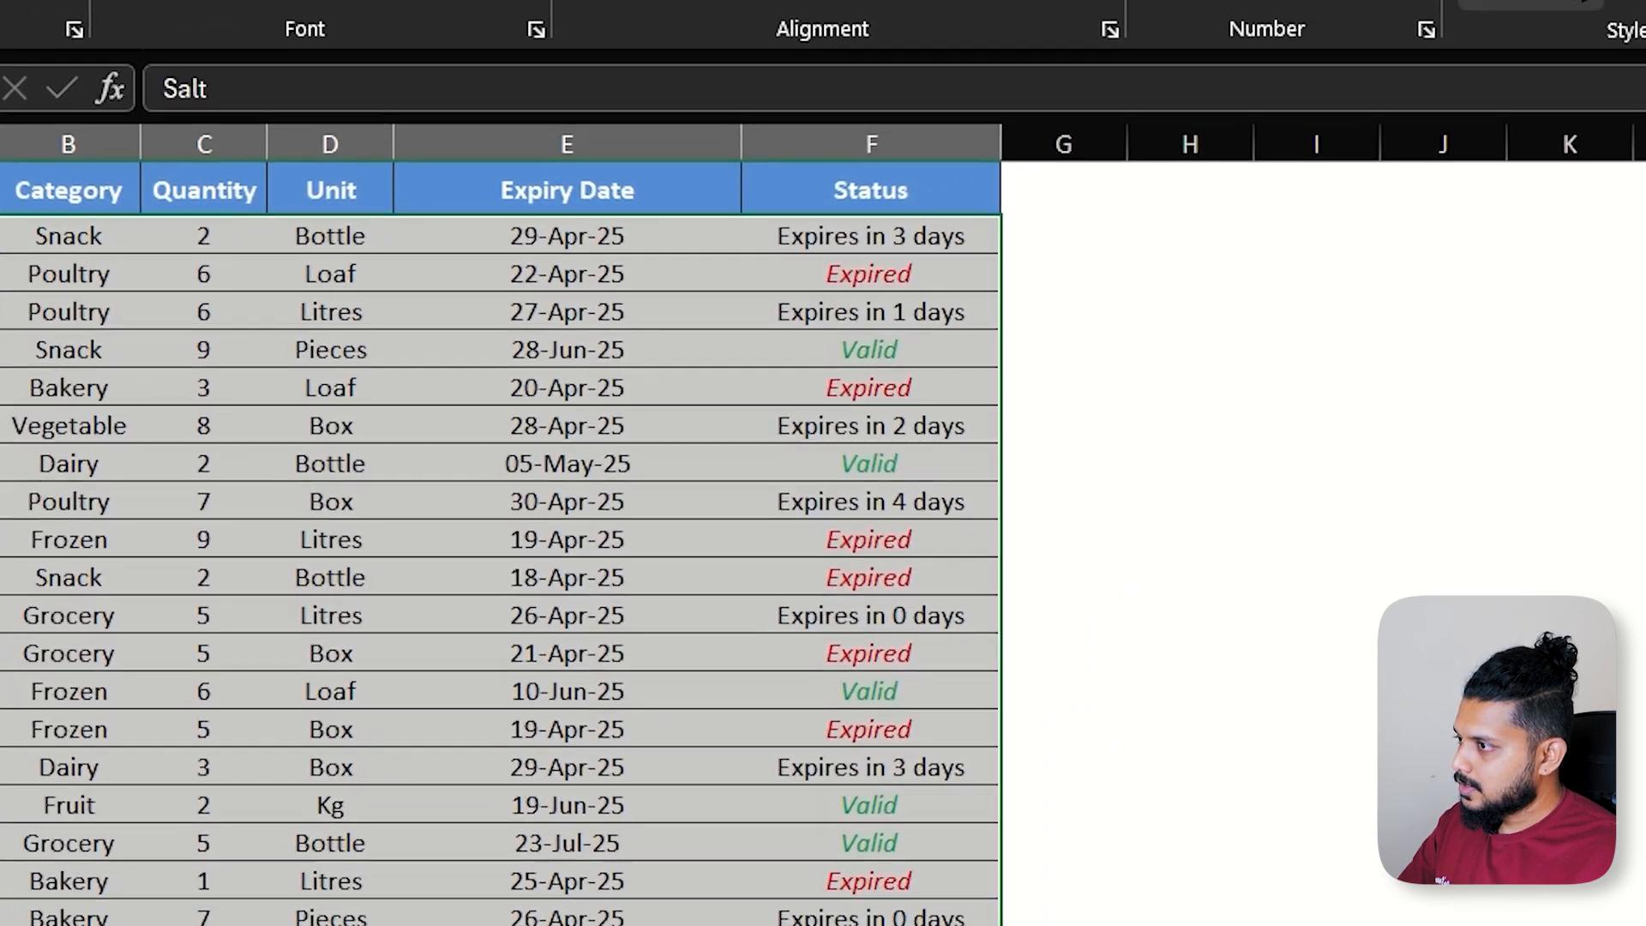
click(1226, 67)
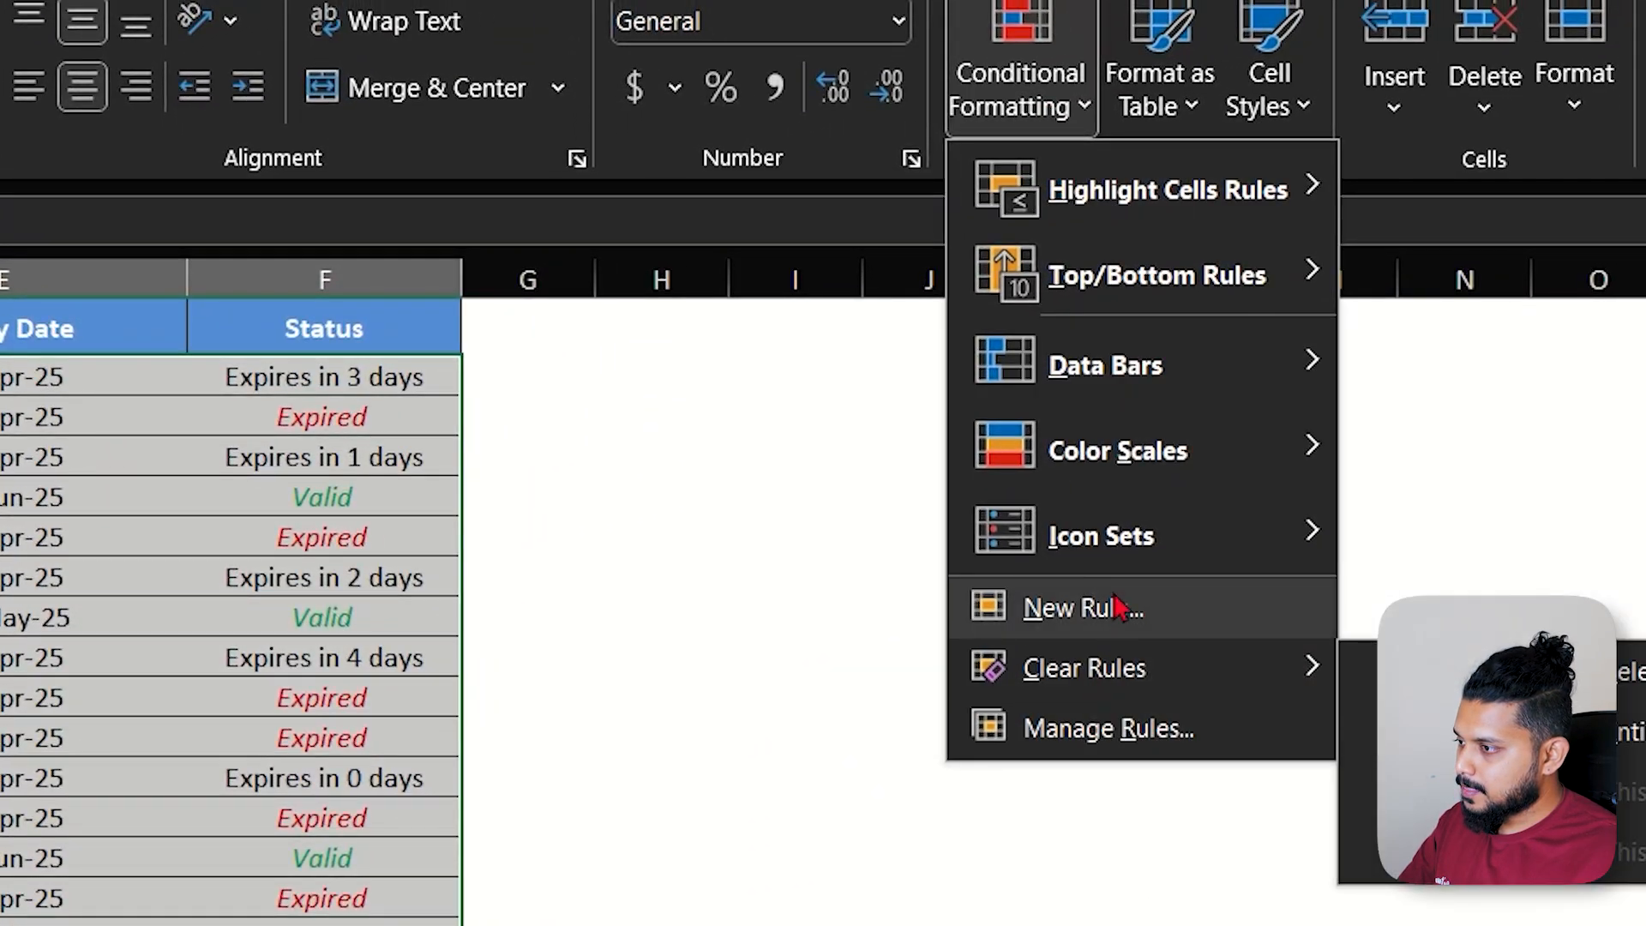
click(1115, 624)
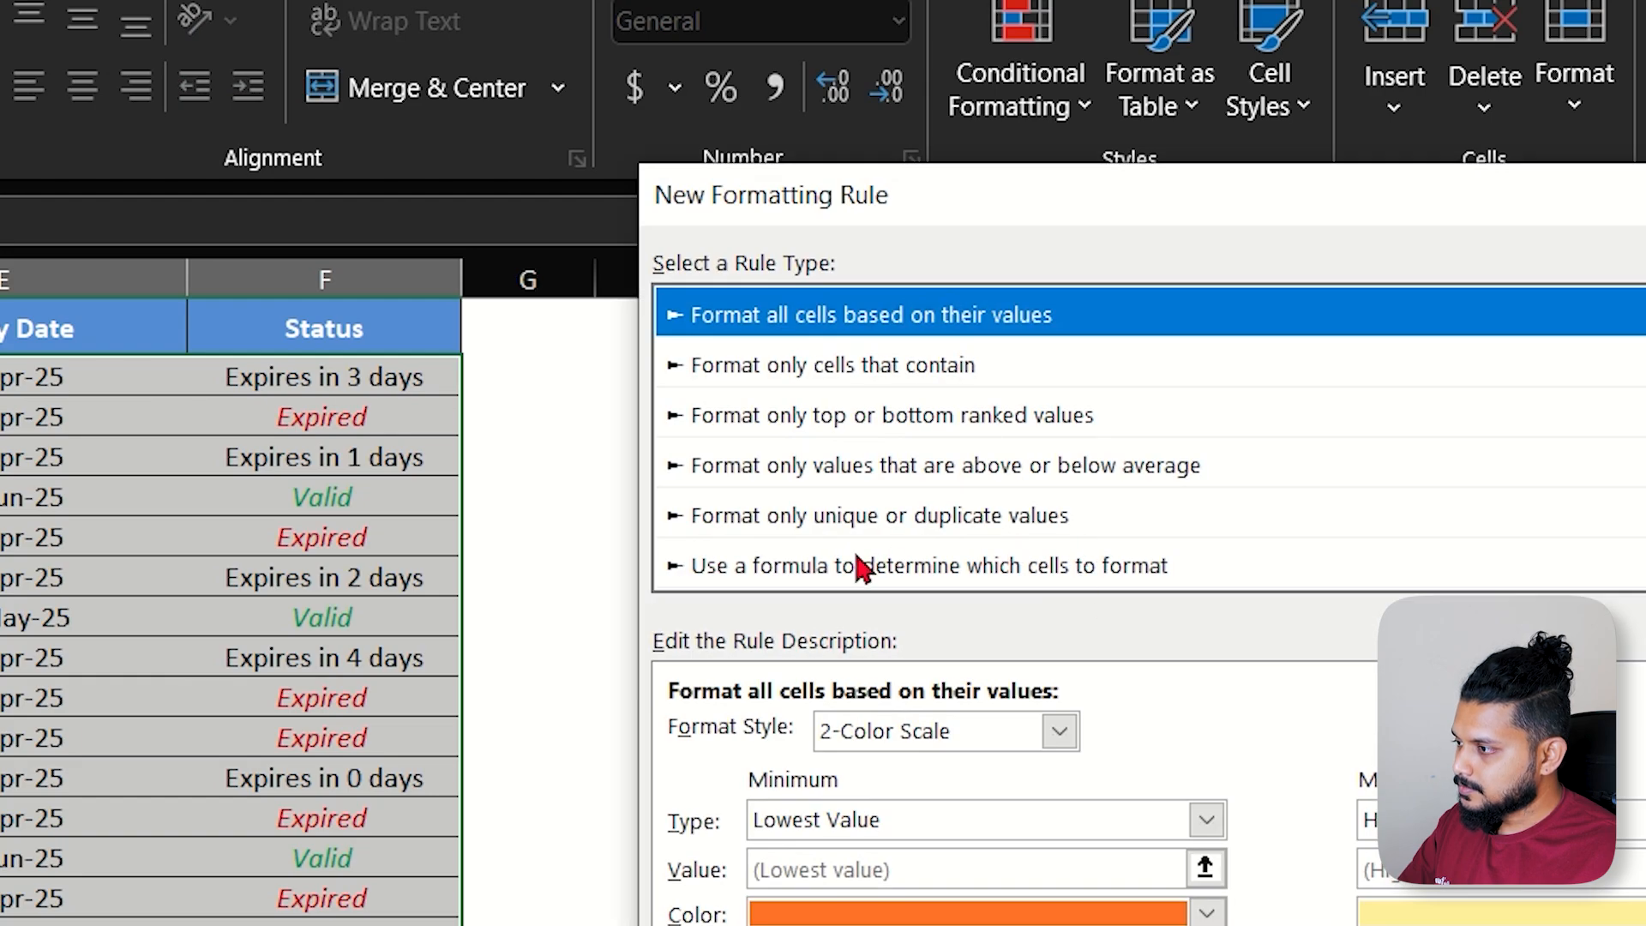
click(847, 568)
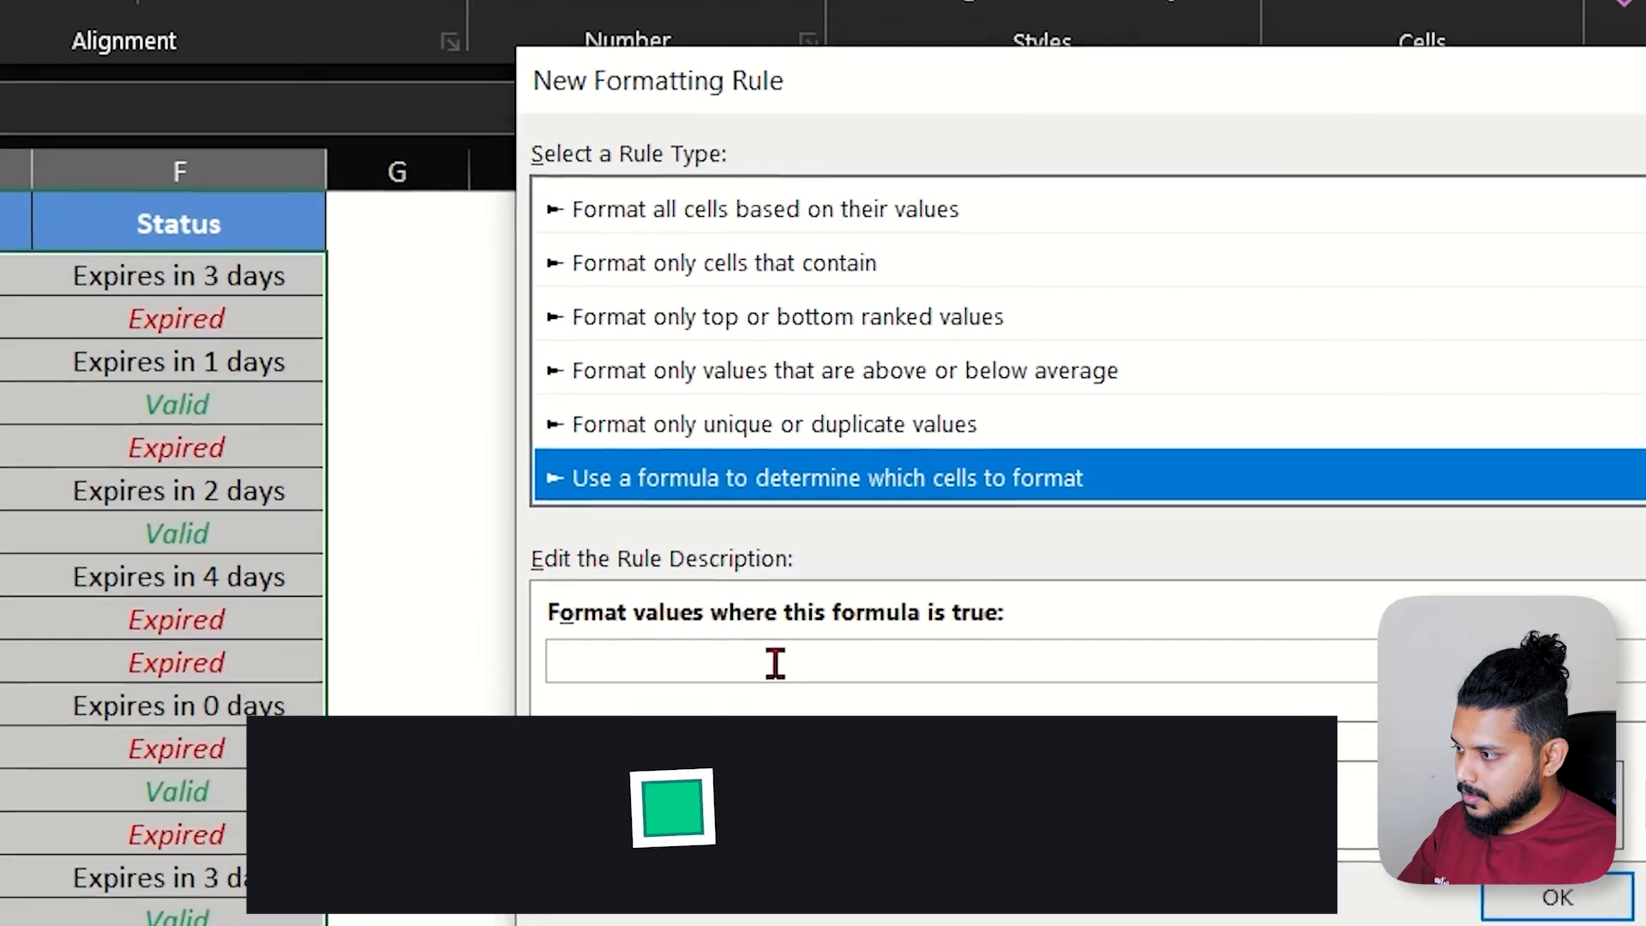
click(880, 739)
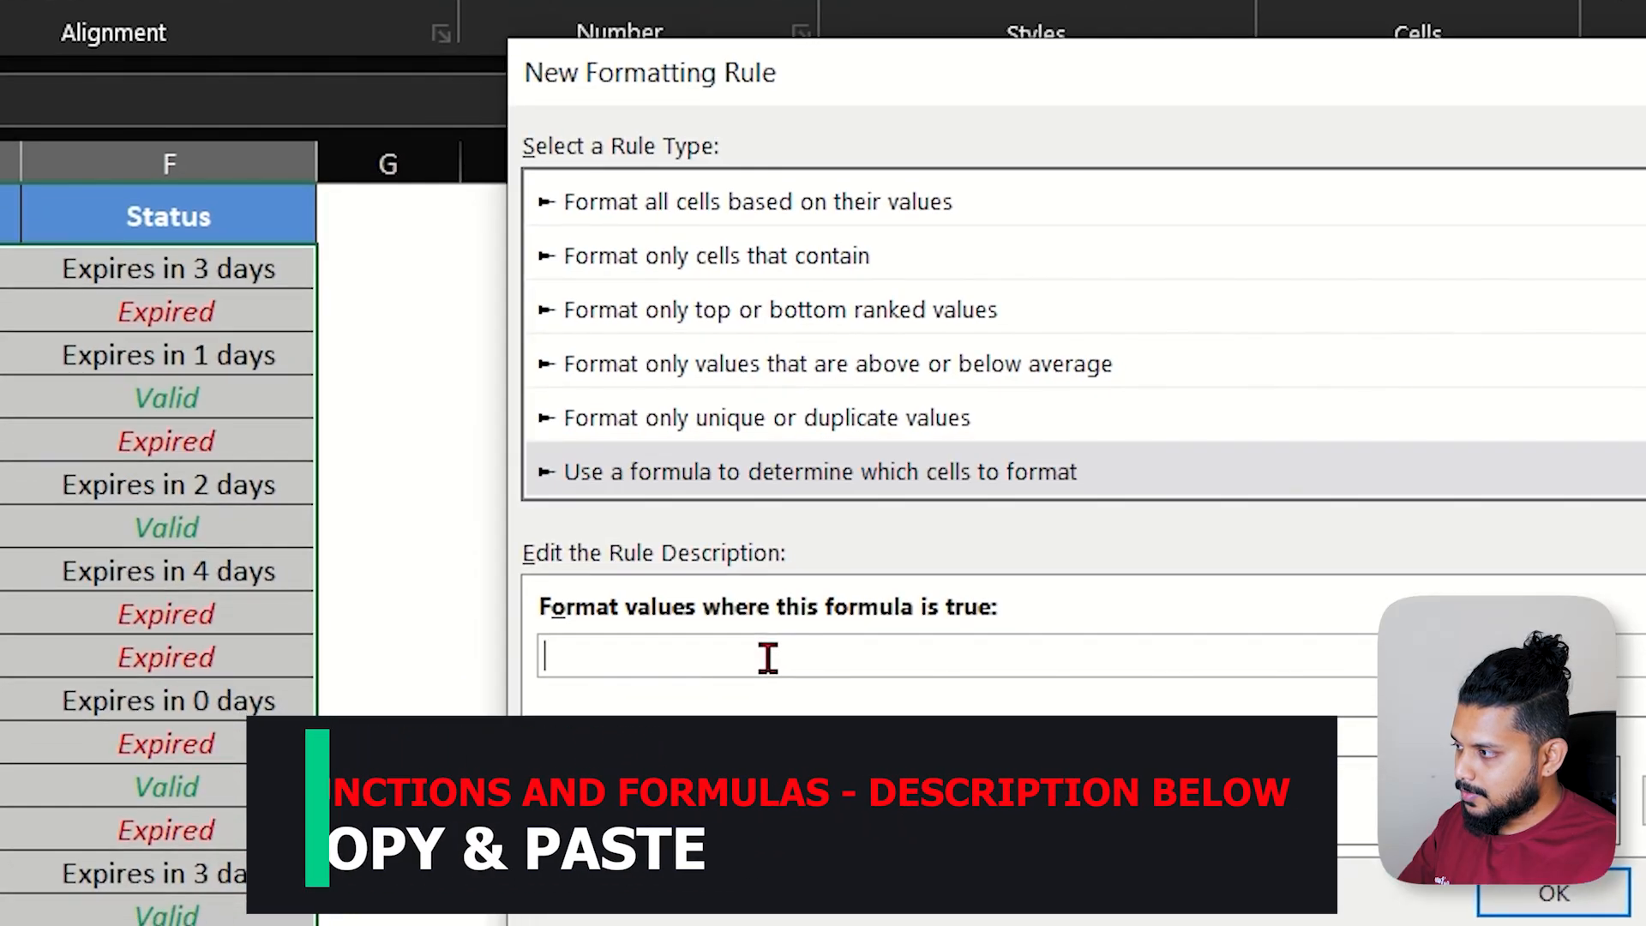
text(=$E2<TODAY()
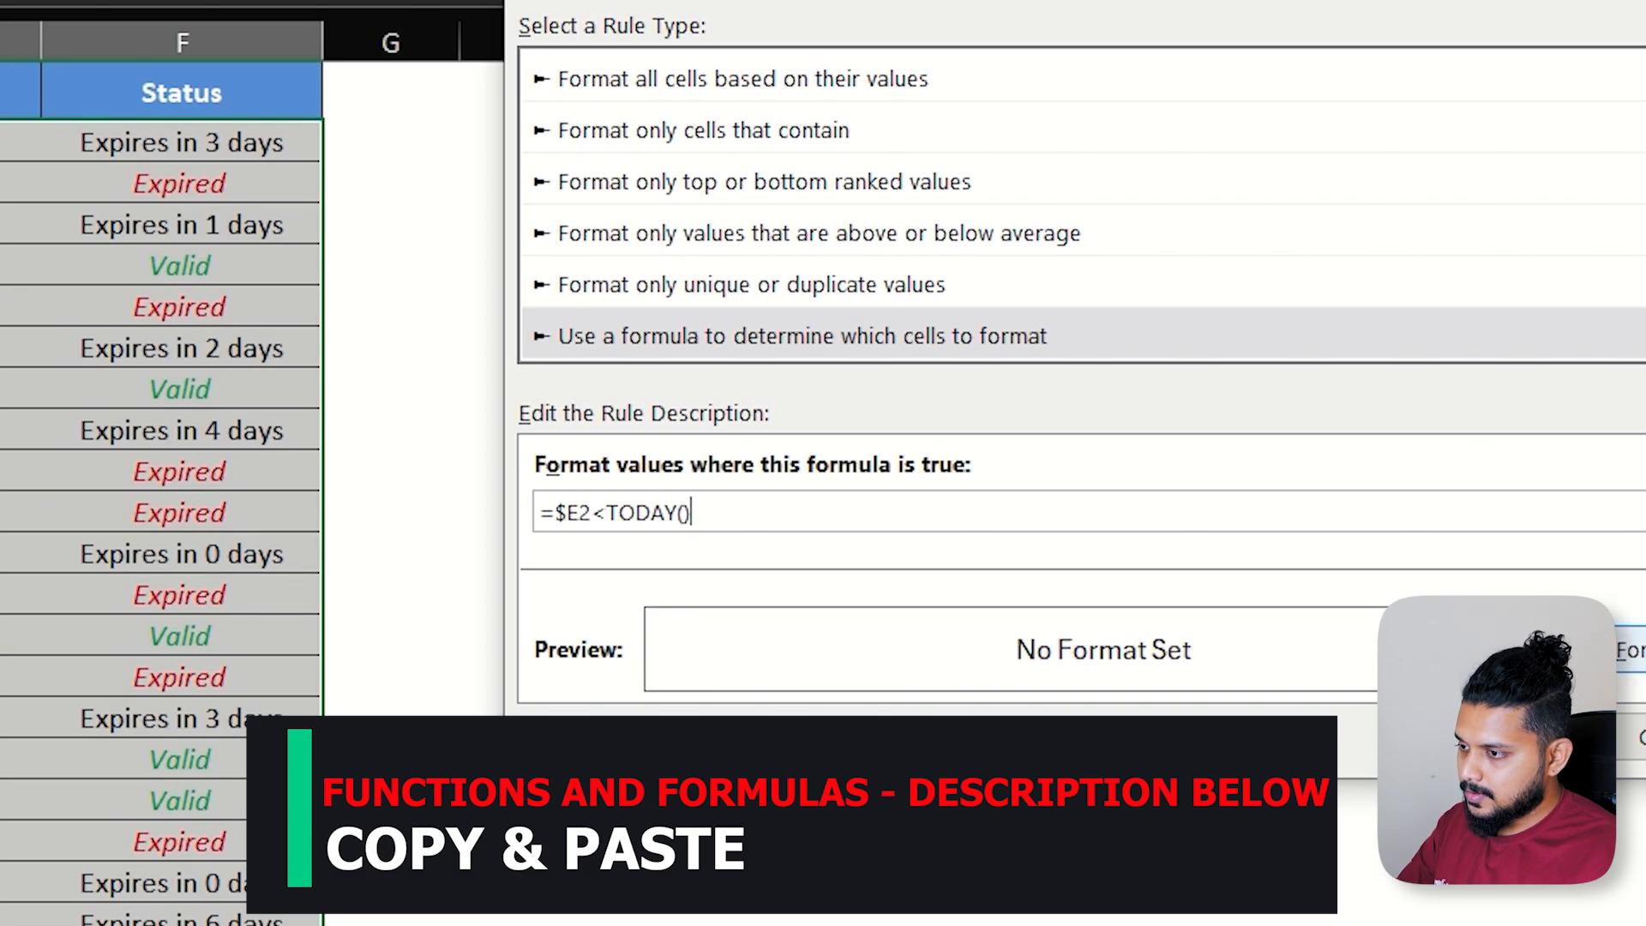
Give the =$E2<TODAY() rule a light grey fill and apply it to the data rows
click(1628, 650)
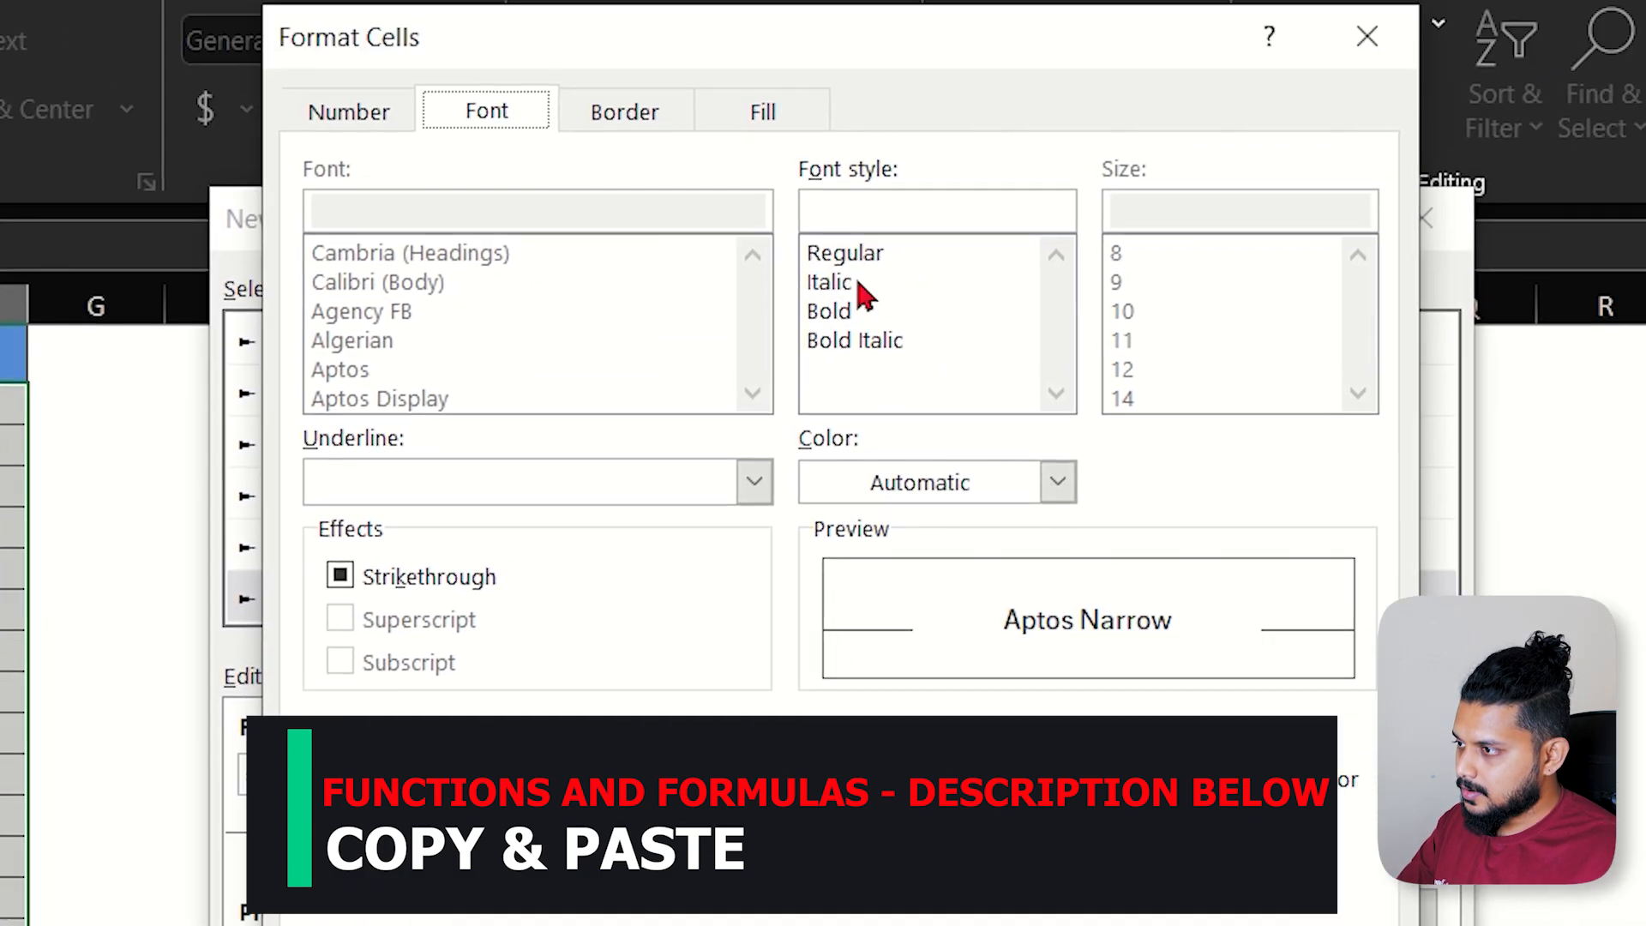
click(761, 116)
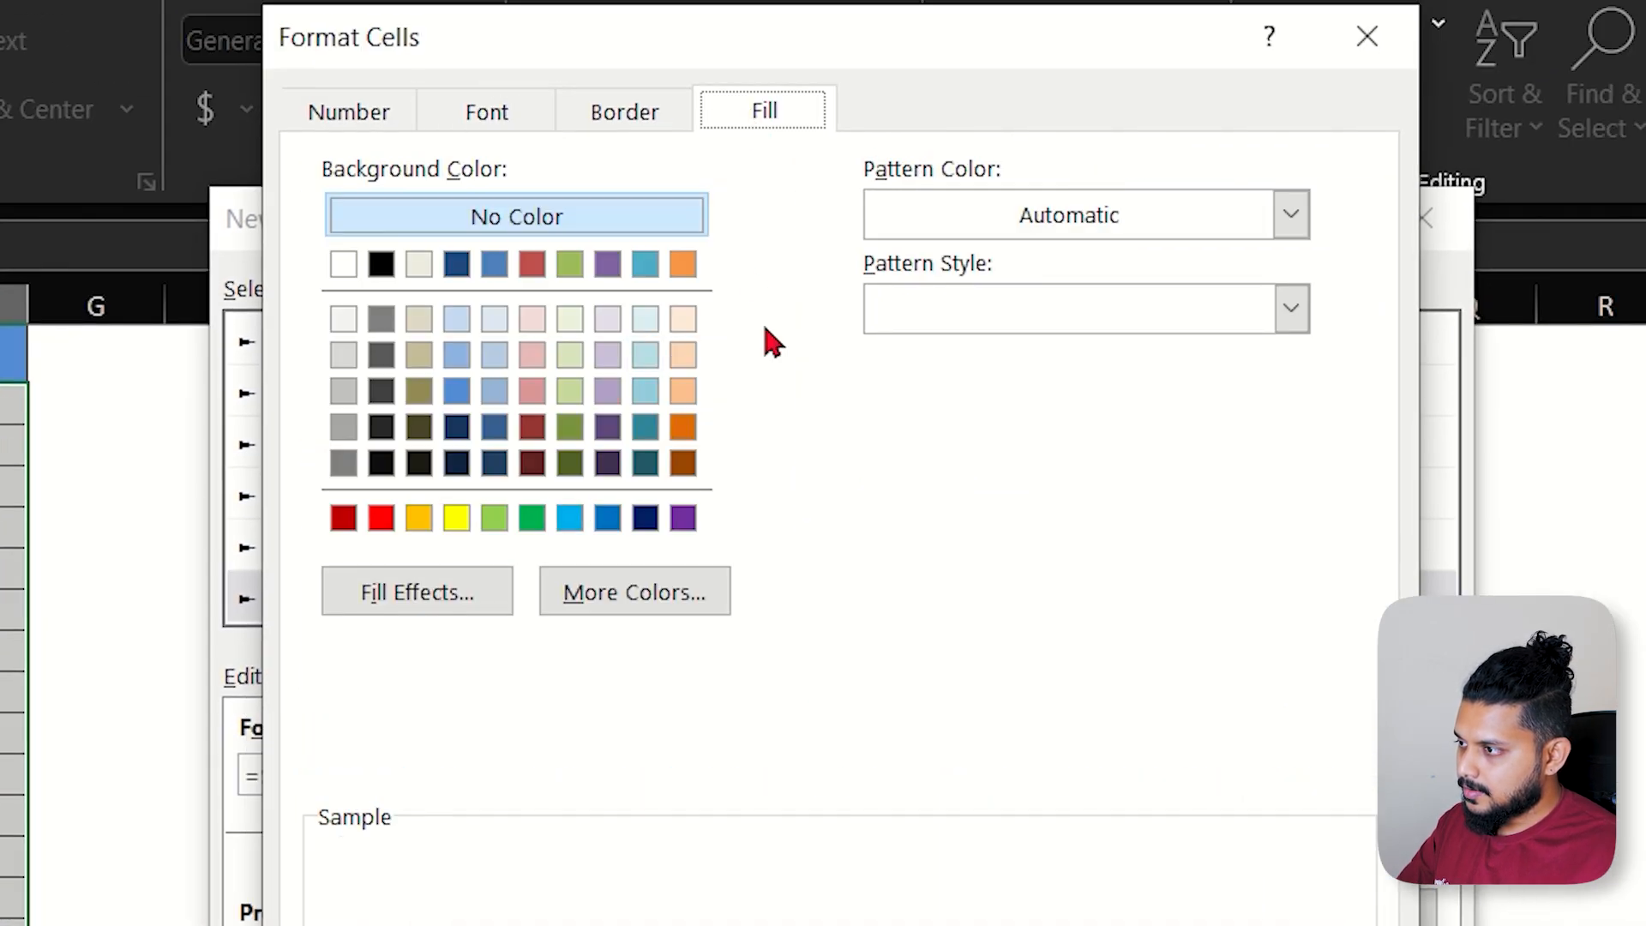
click(579, 598)
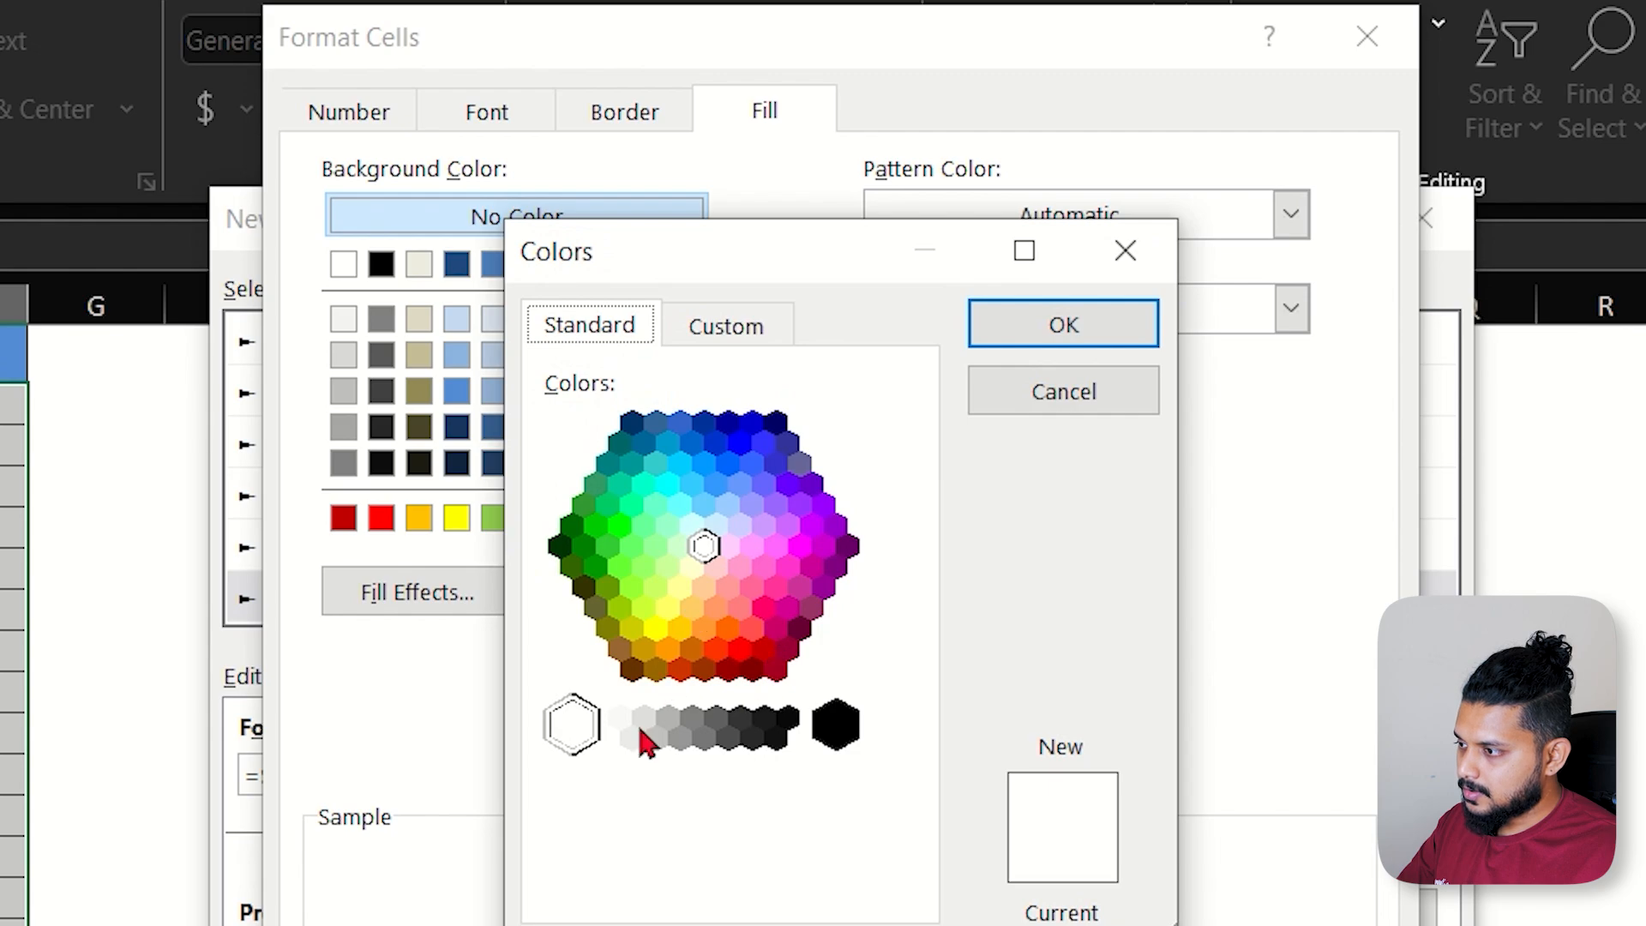
click(656, 737)
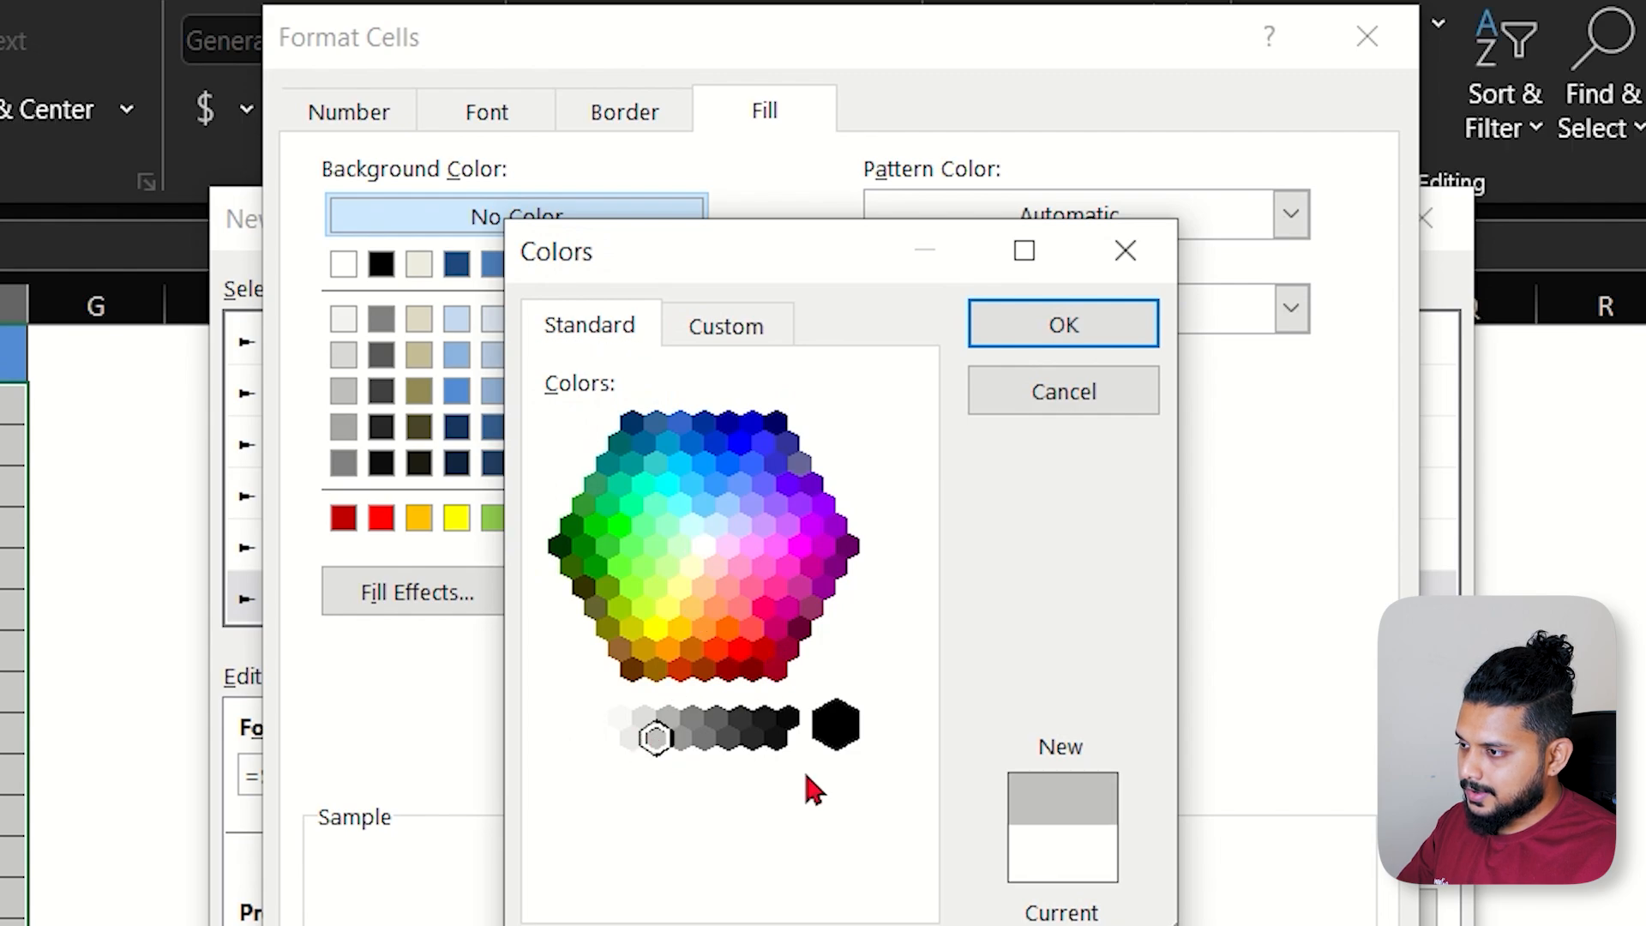
click(1063, 330)
key(Return)
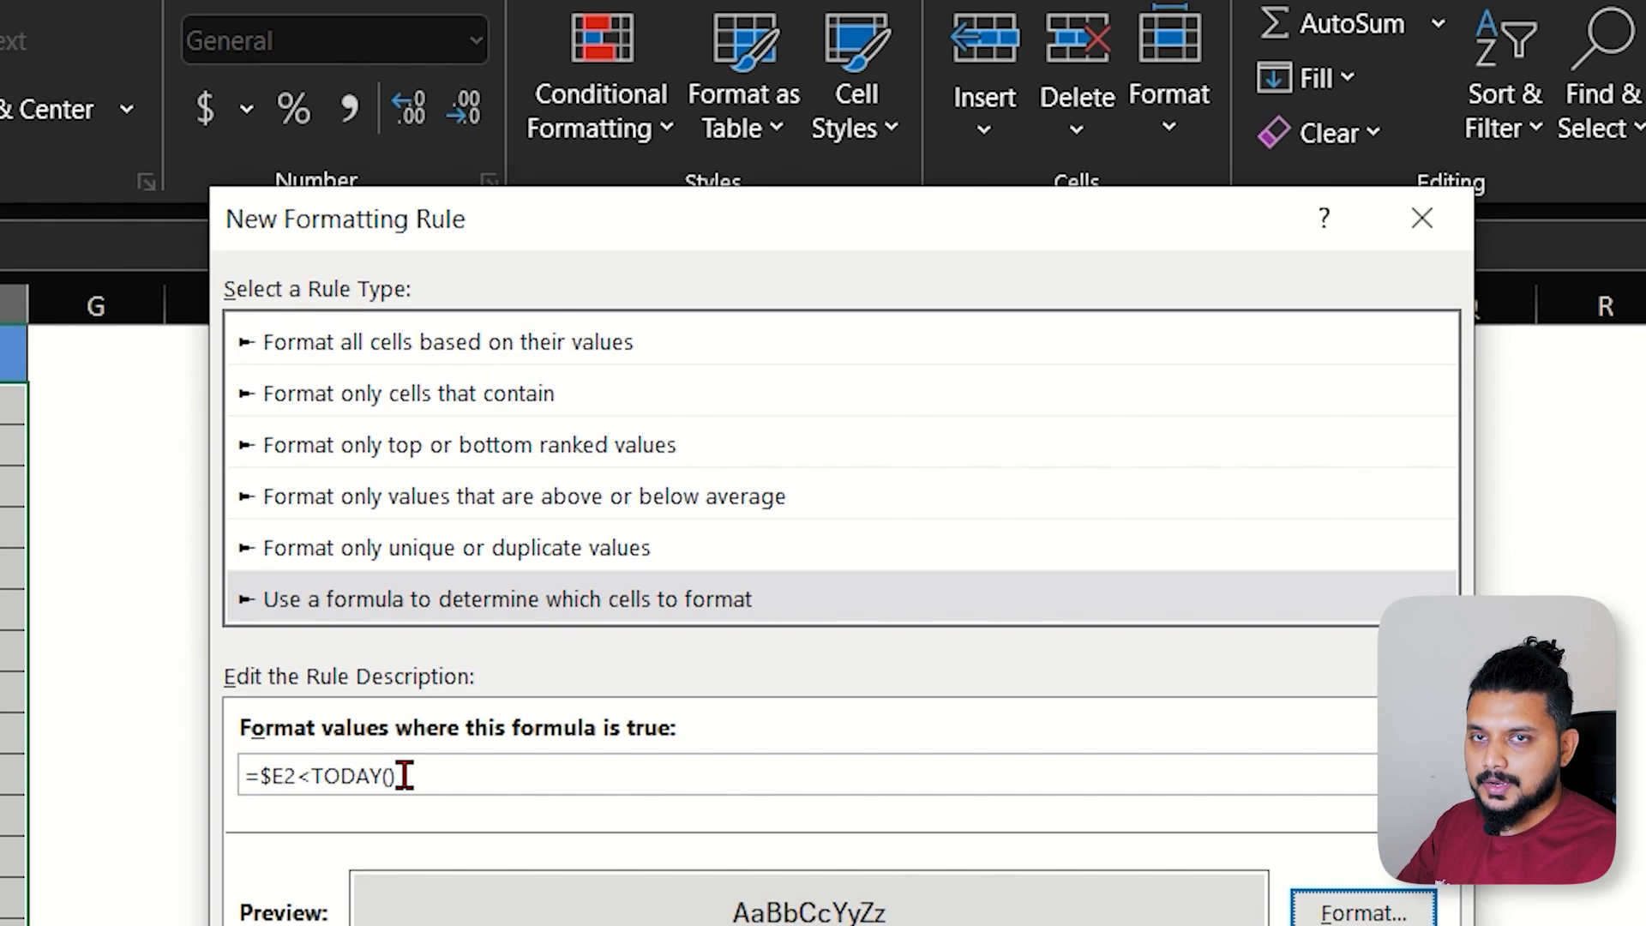
key(Return)
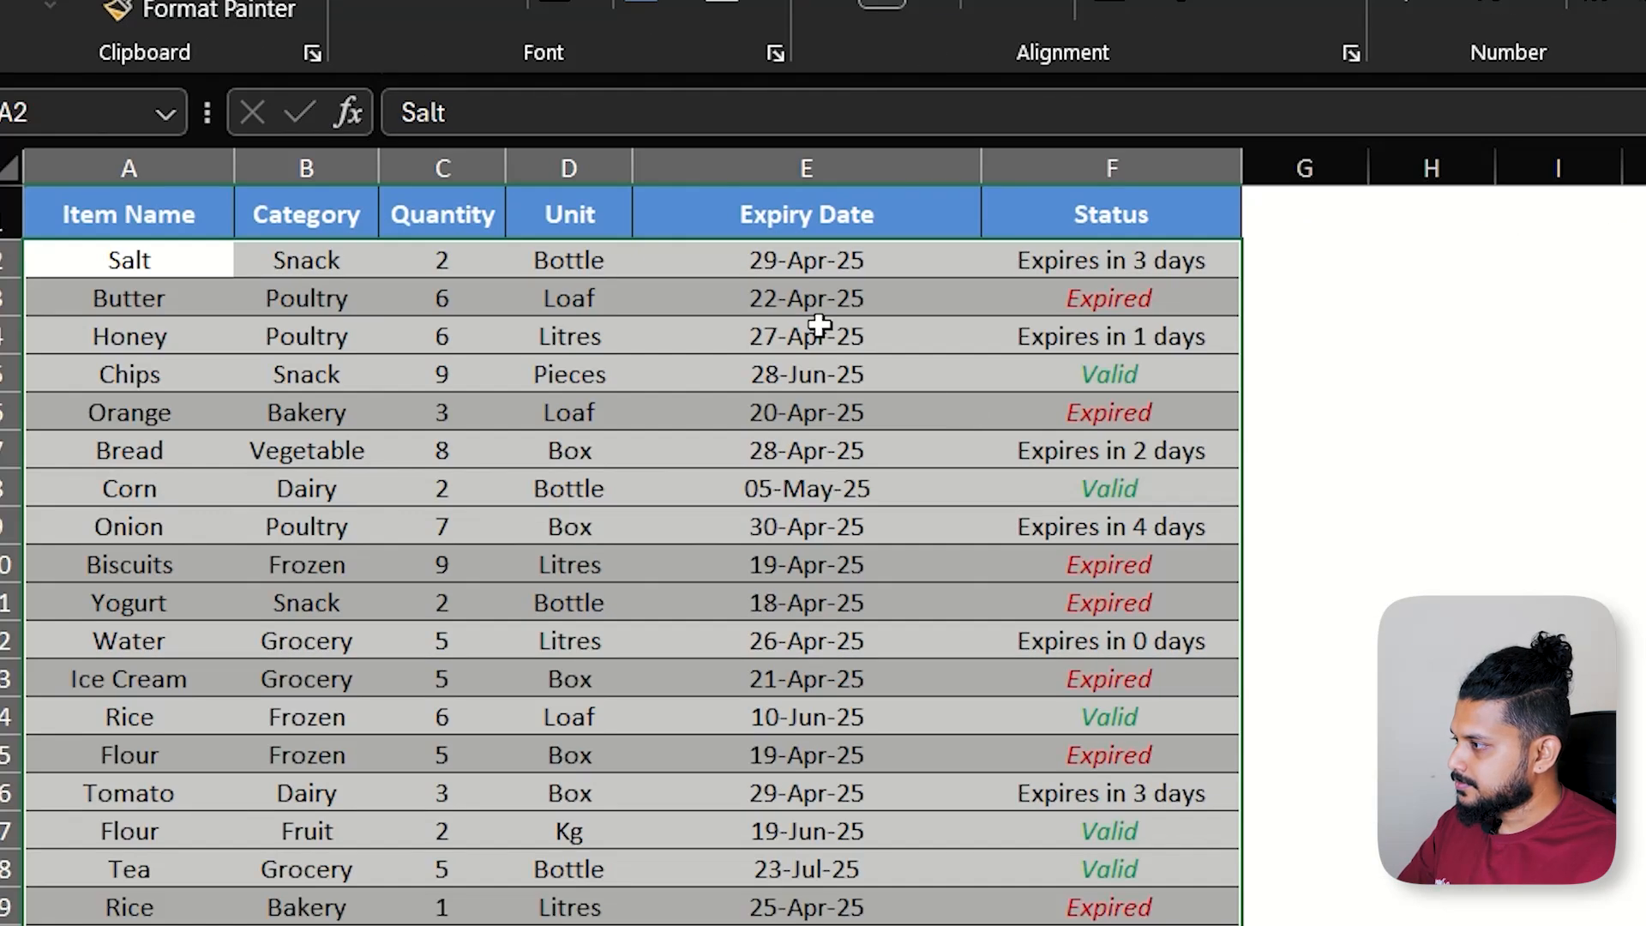
click(814, 300)
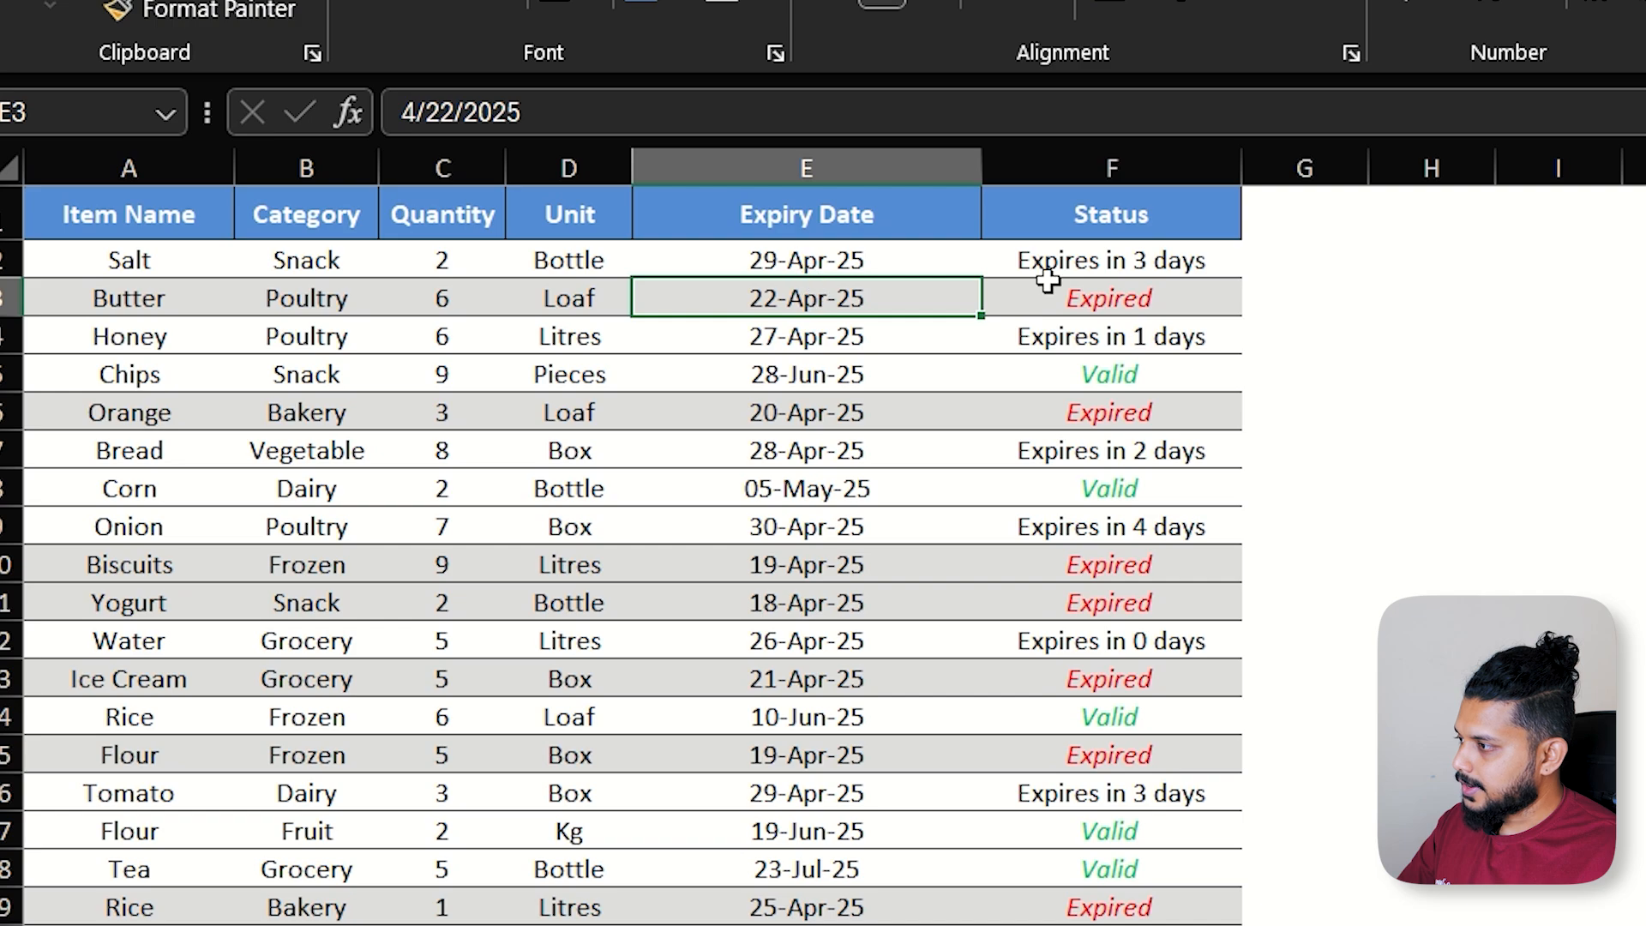
click(1124, 291)
click(1203, 452)
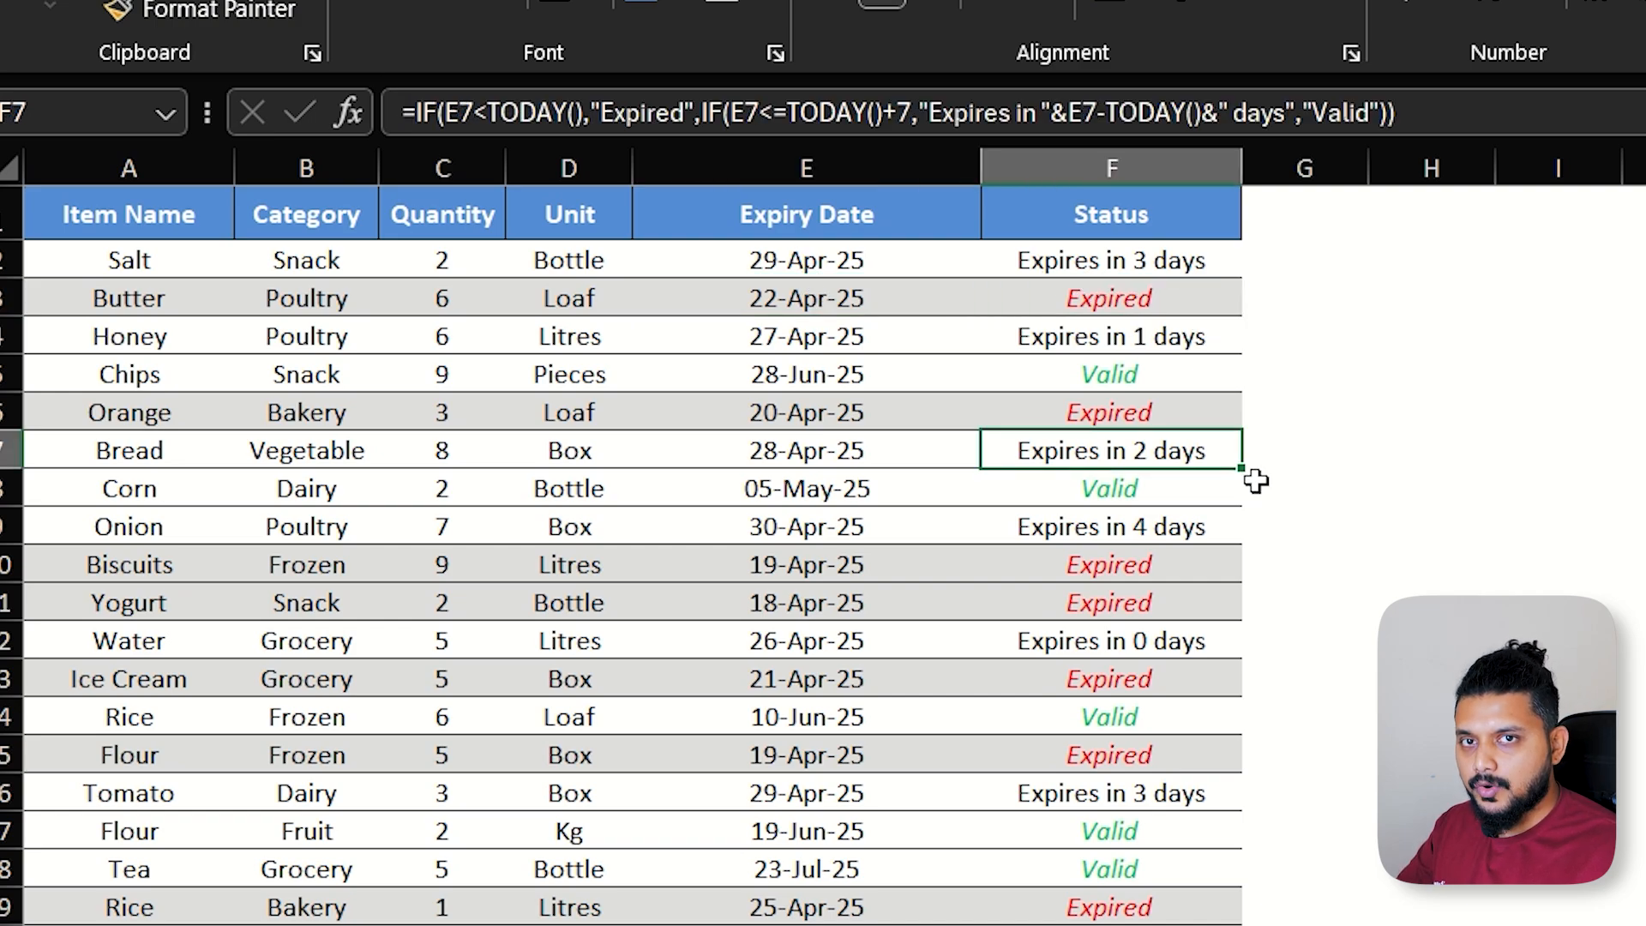
Create another formula-based conditional formatting rule for all data rows, using =AND($E2>=TODAY(),$E2<=TODAY()+7)
click(227, 270)
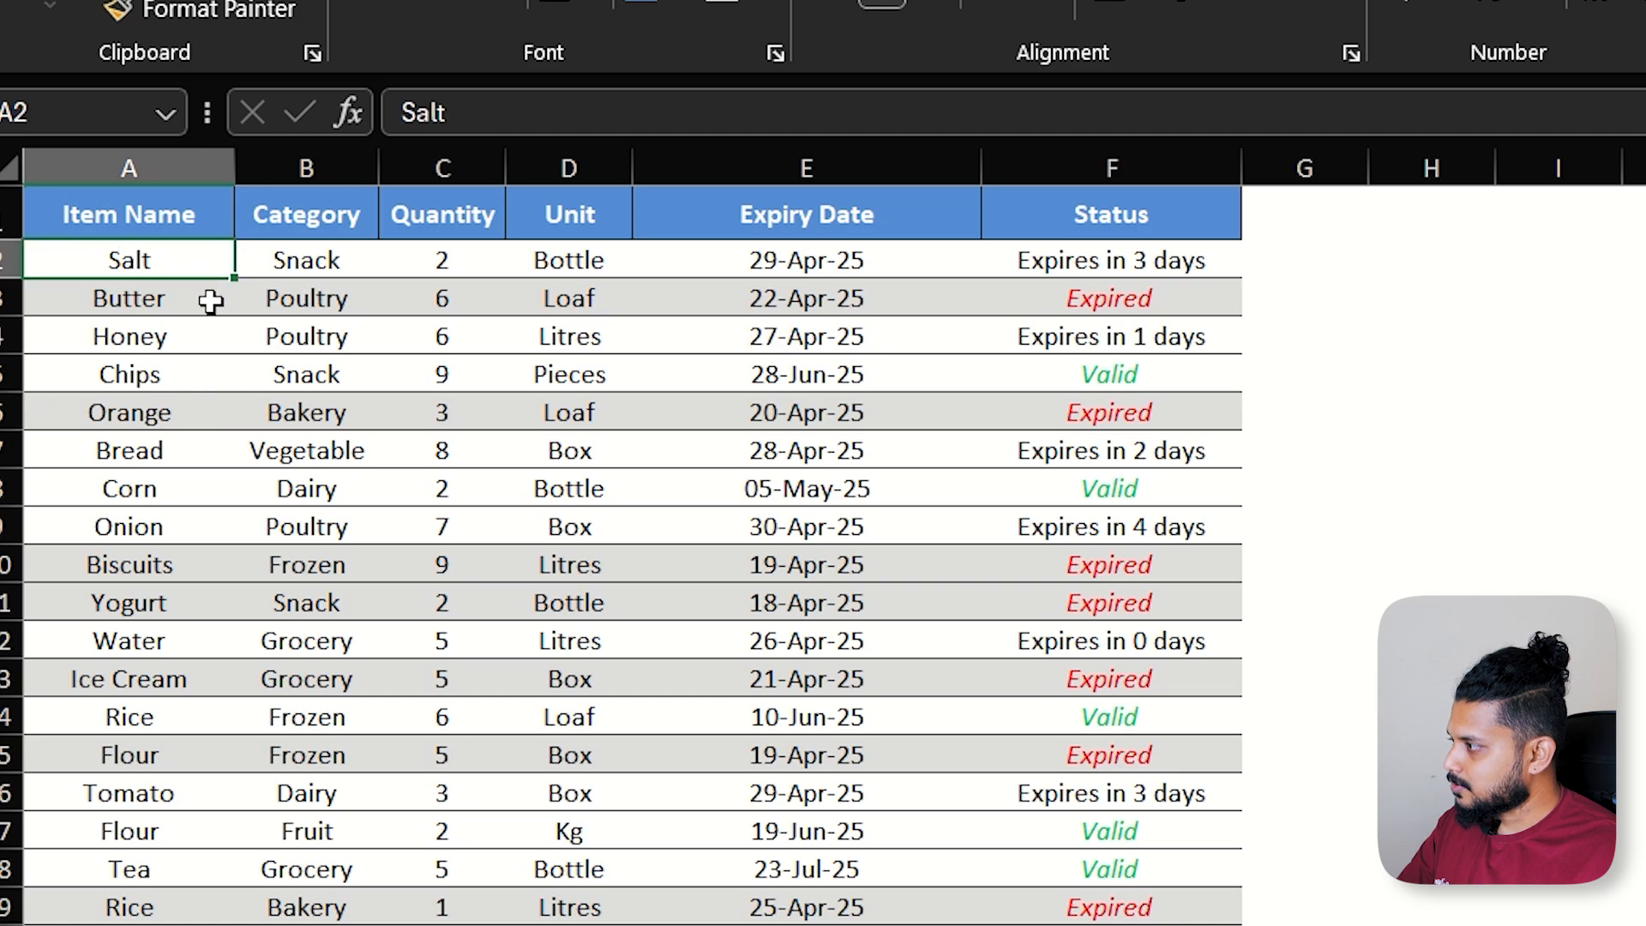
drag(136, 257, 1115, 922)
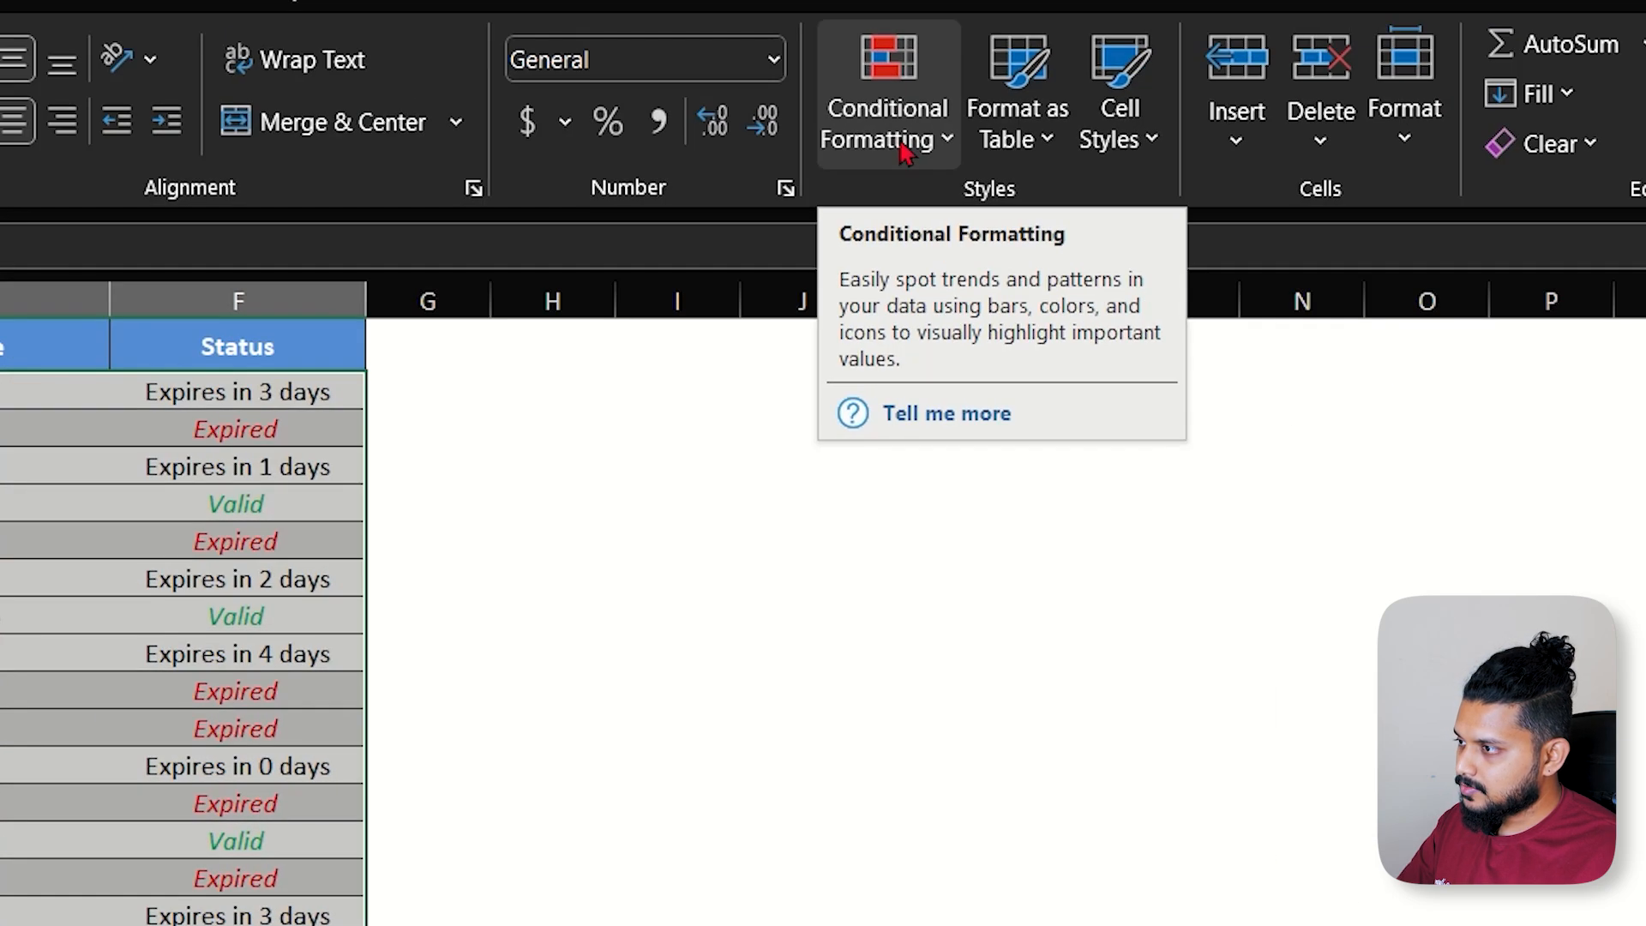
click(894, 141)
click(986, 612)
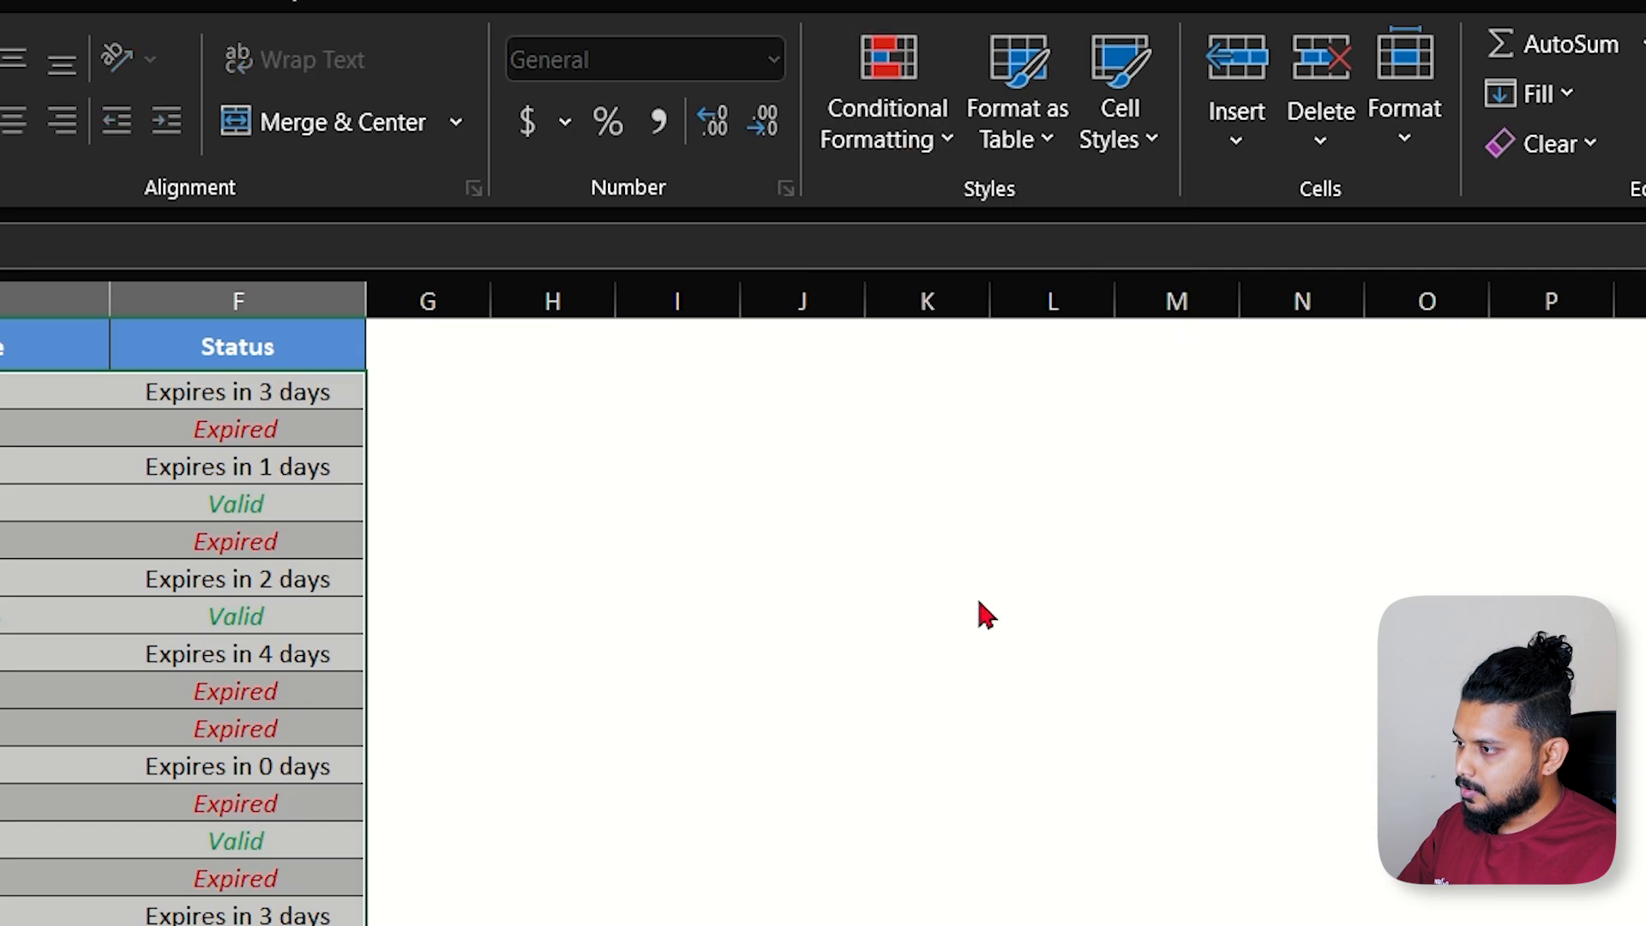
click(766, 532)
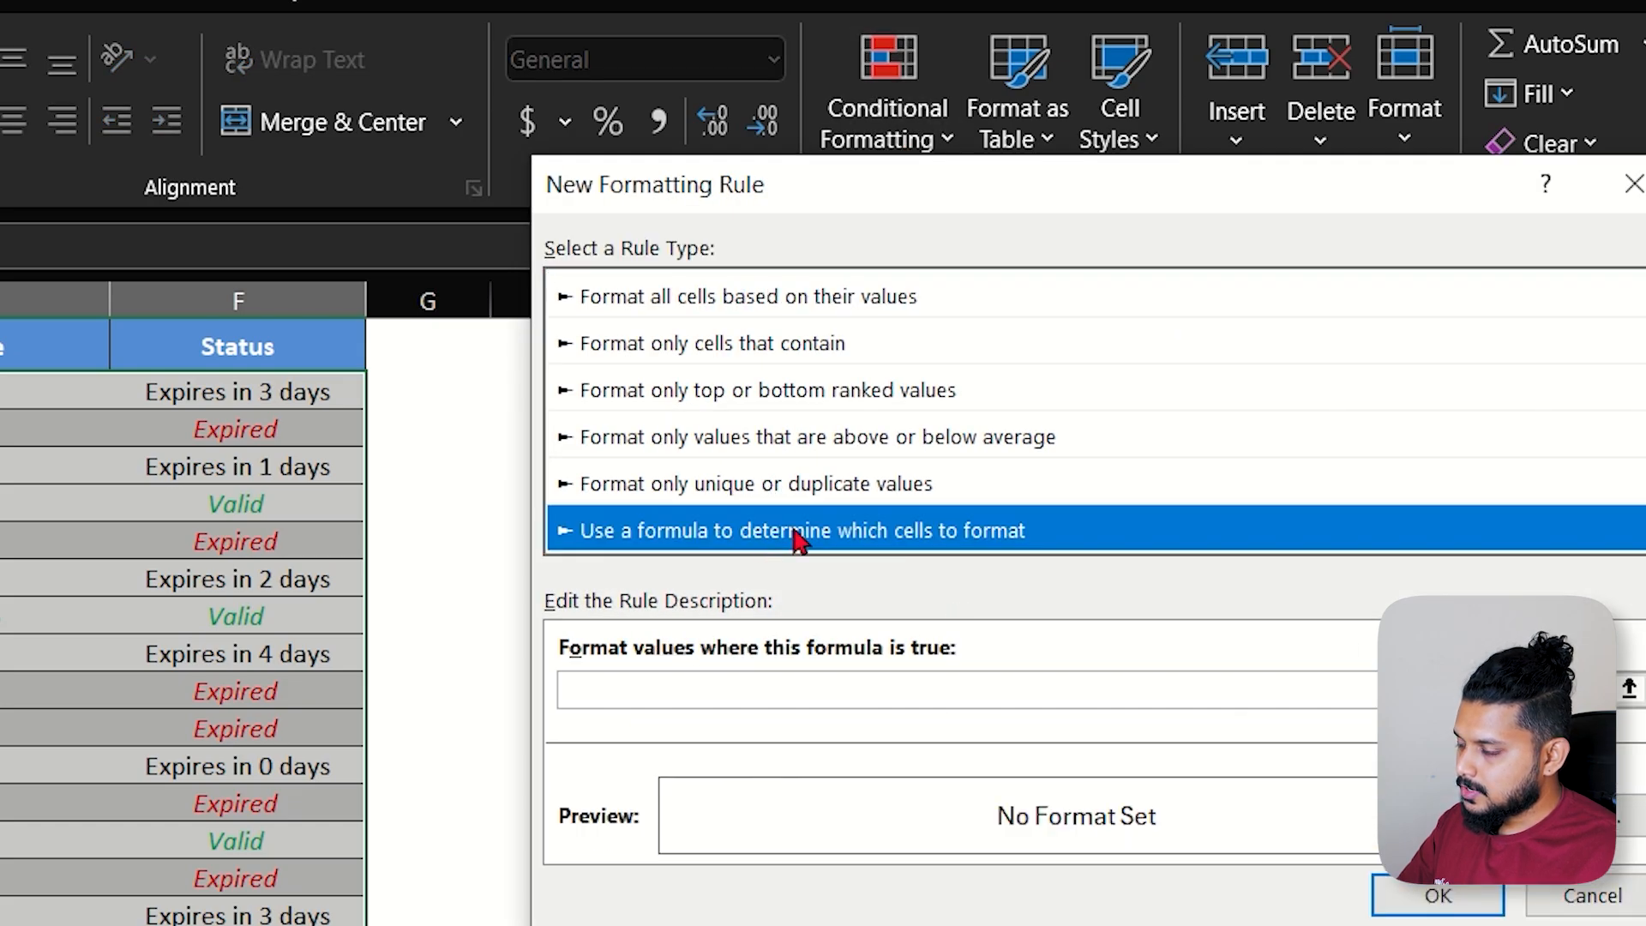
click(725, 686)
text(=AND($E2>)
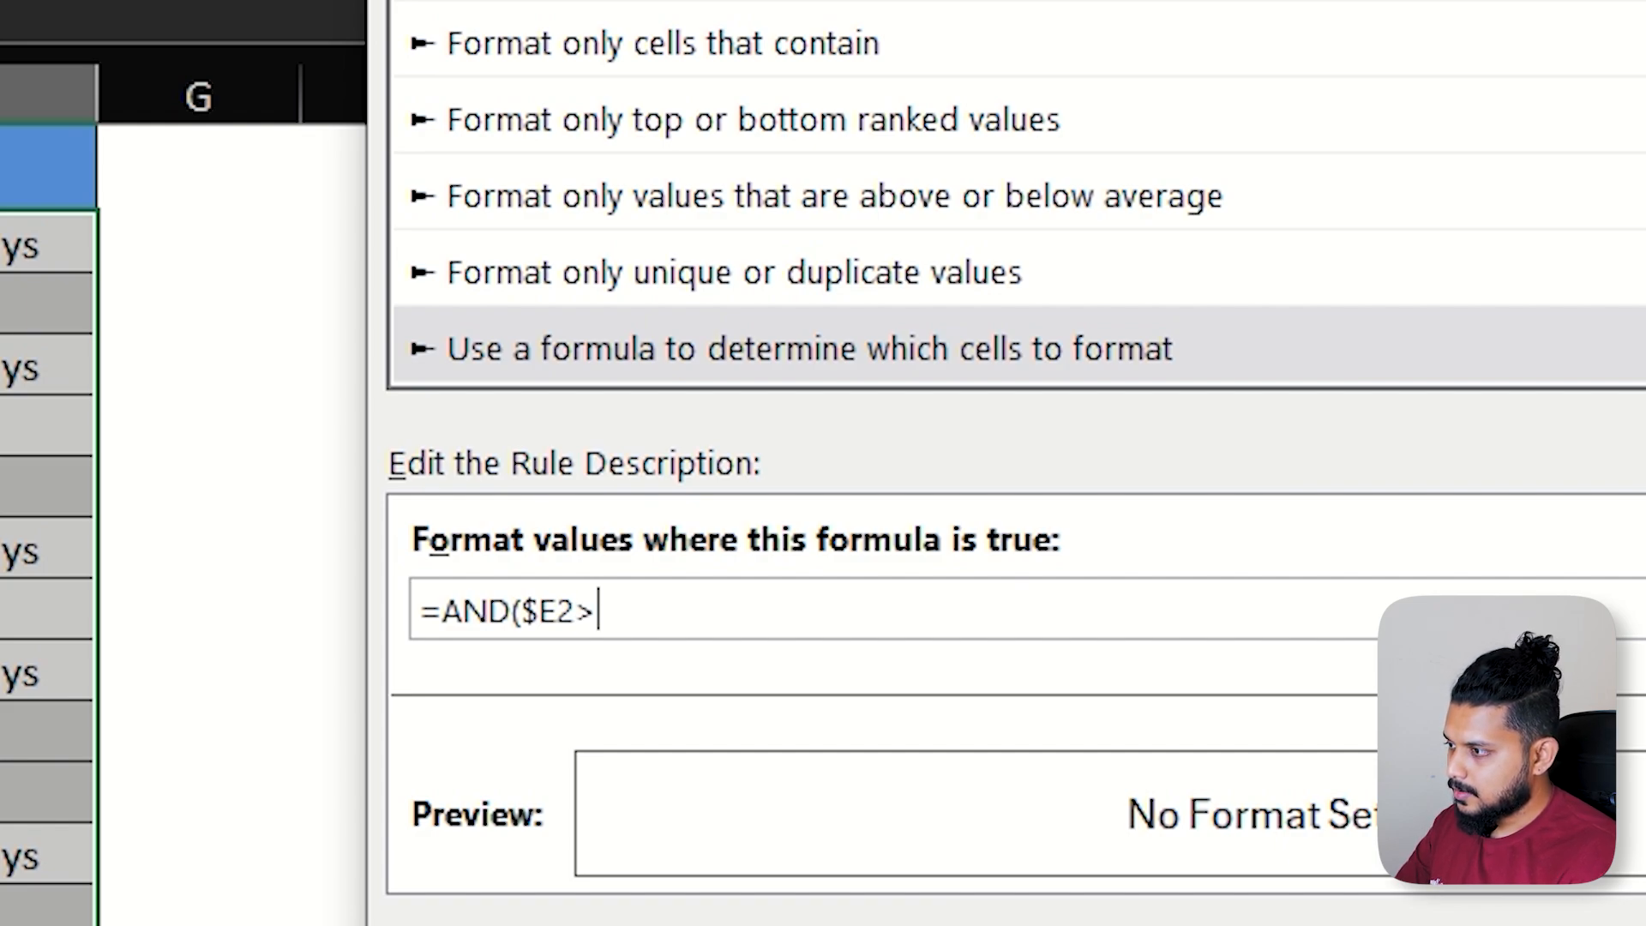
text(=TODAY)
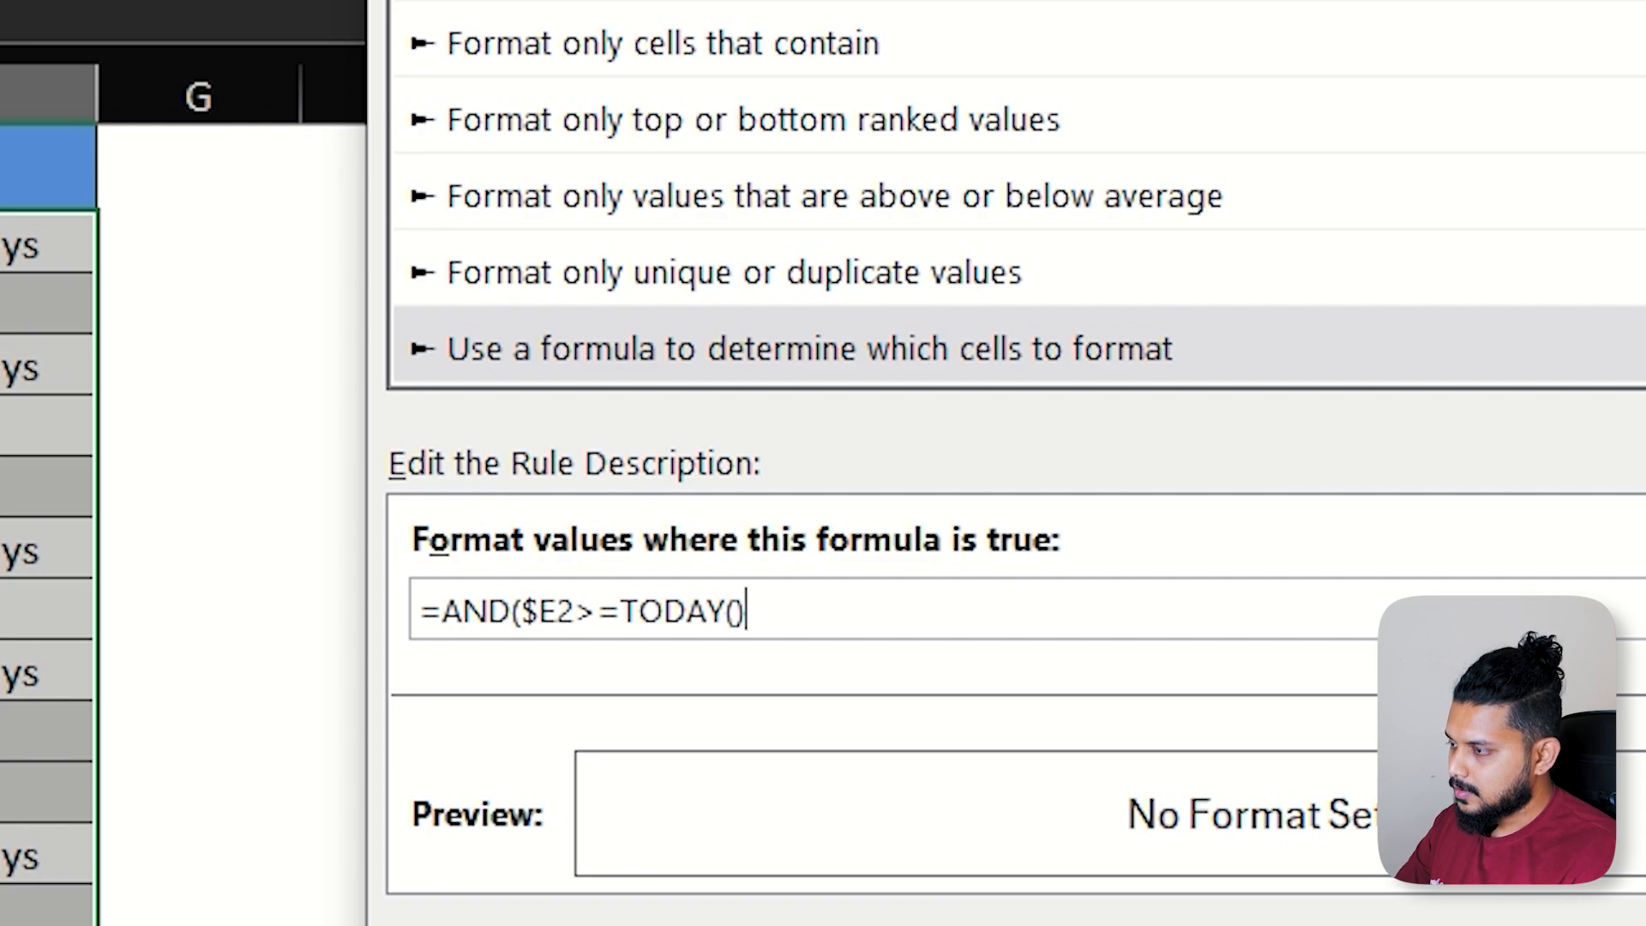
text((),$E2)
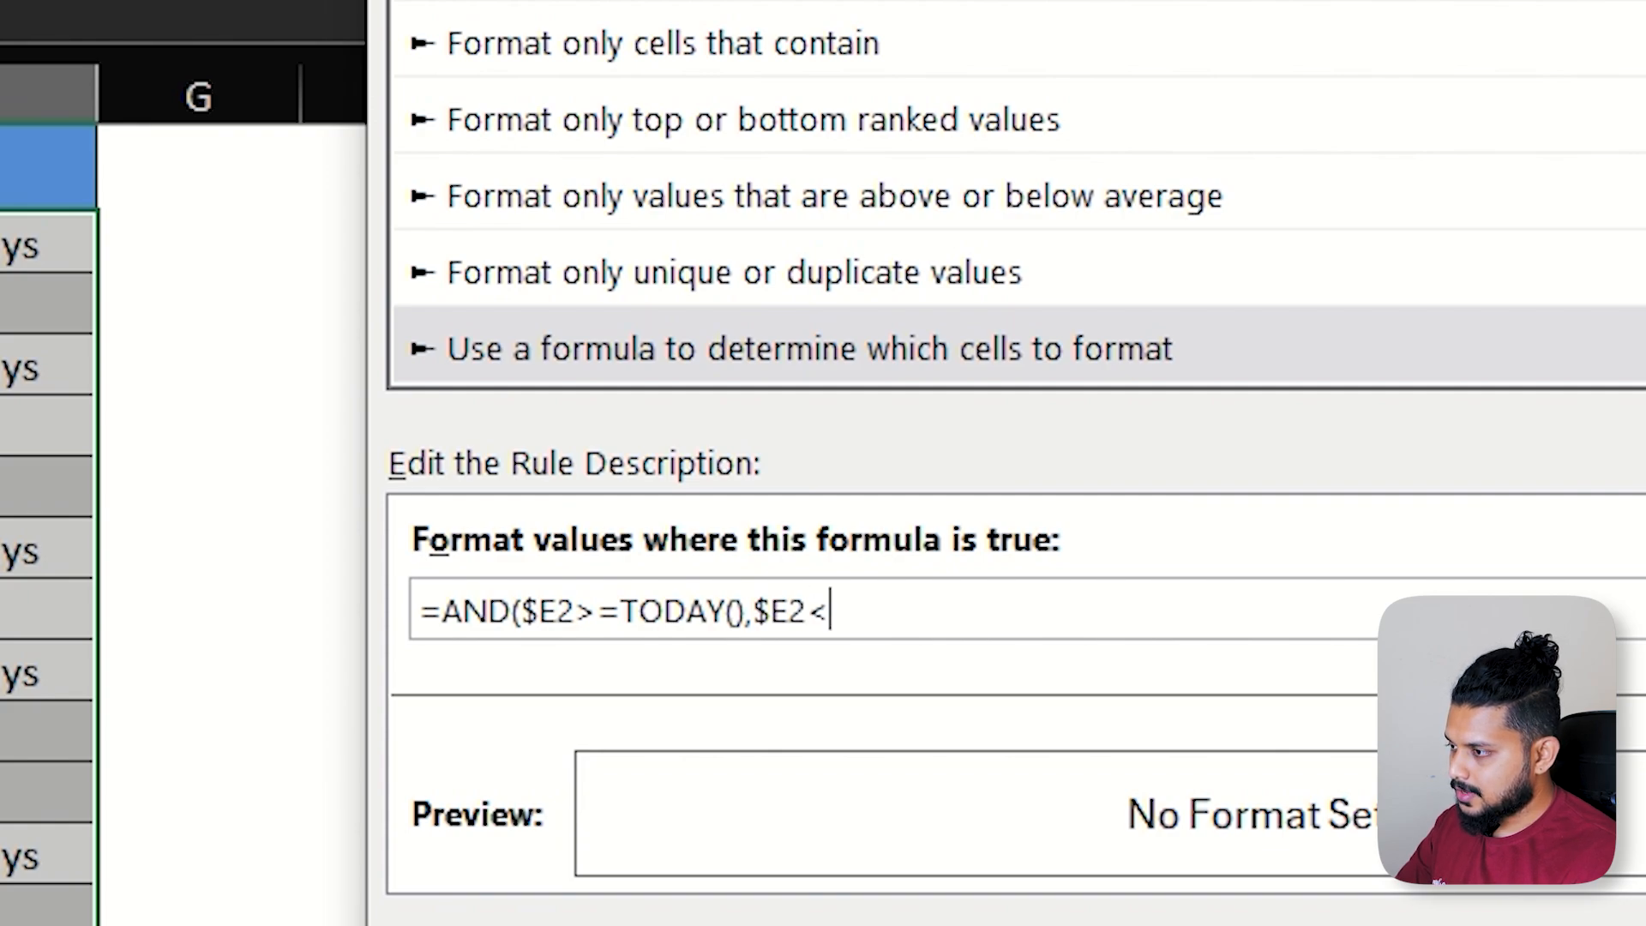
text(<=TODAY)
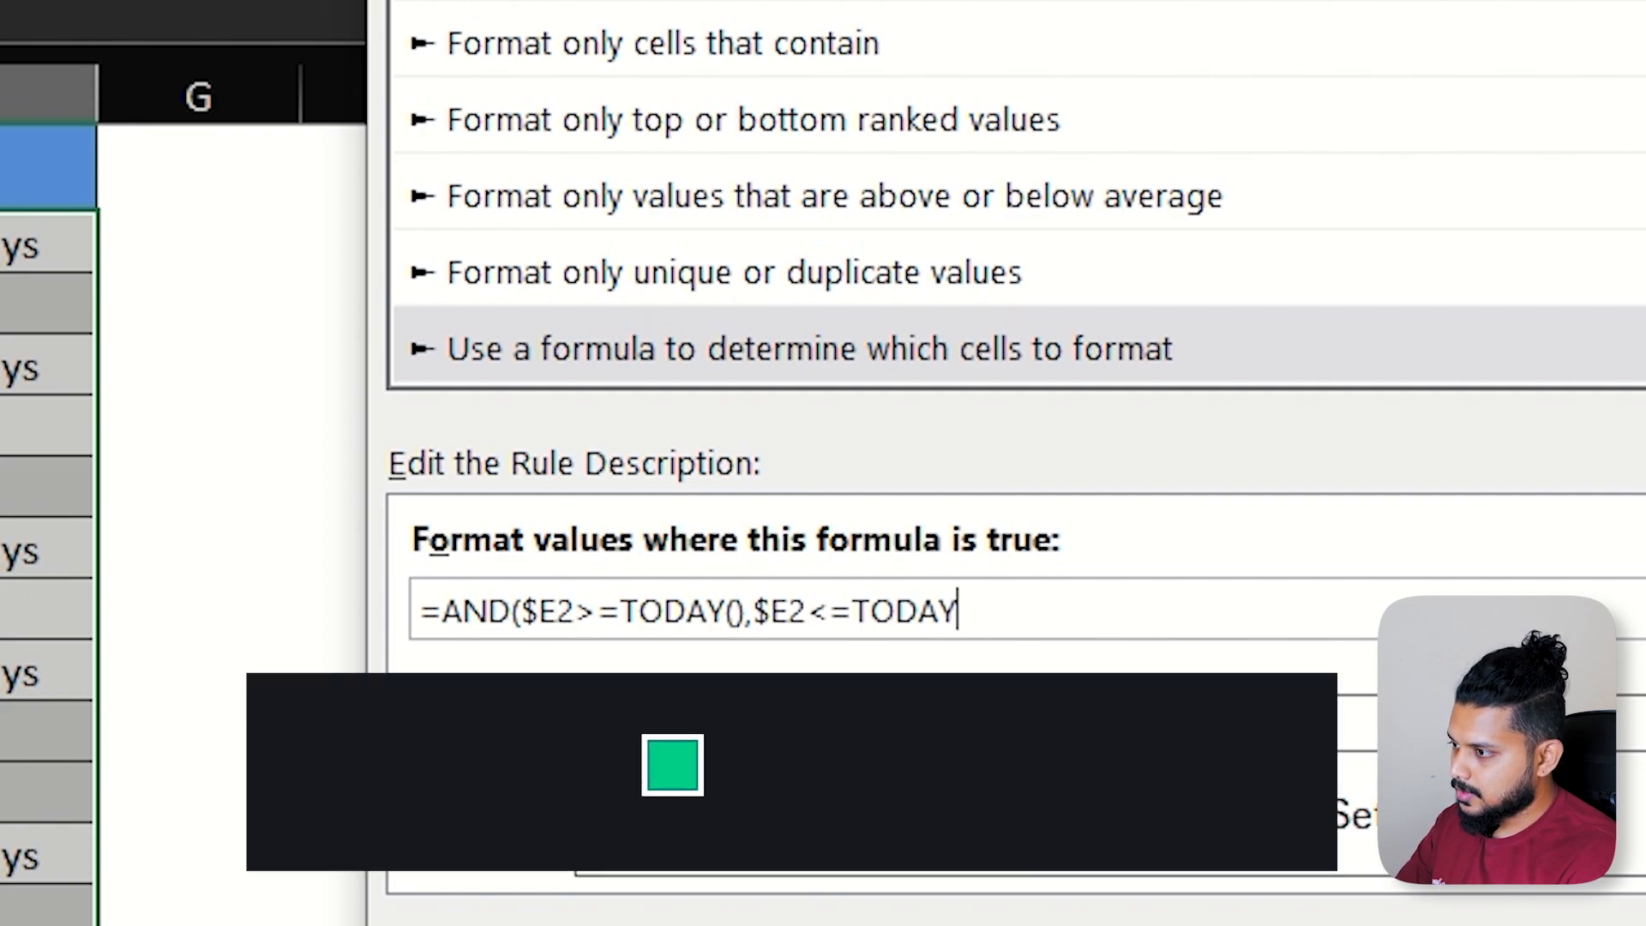
text(()+7)
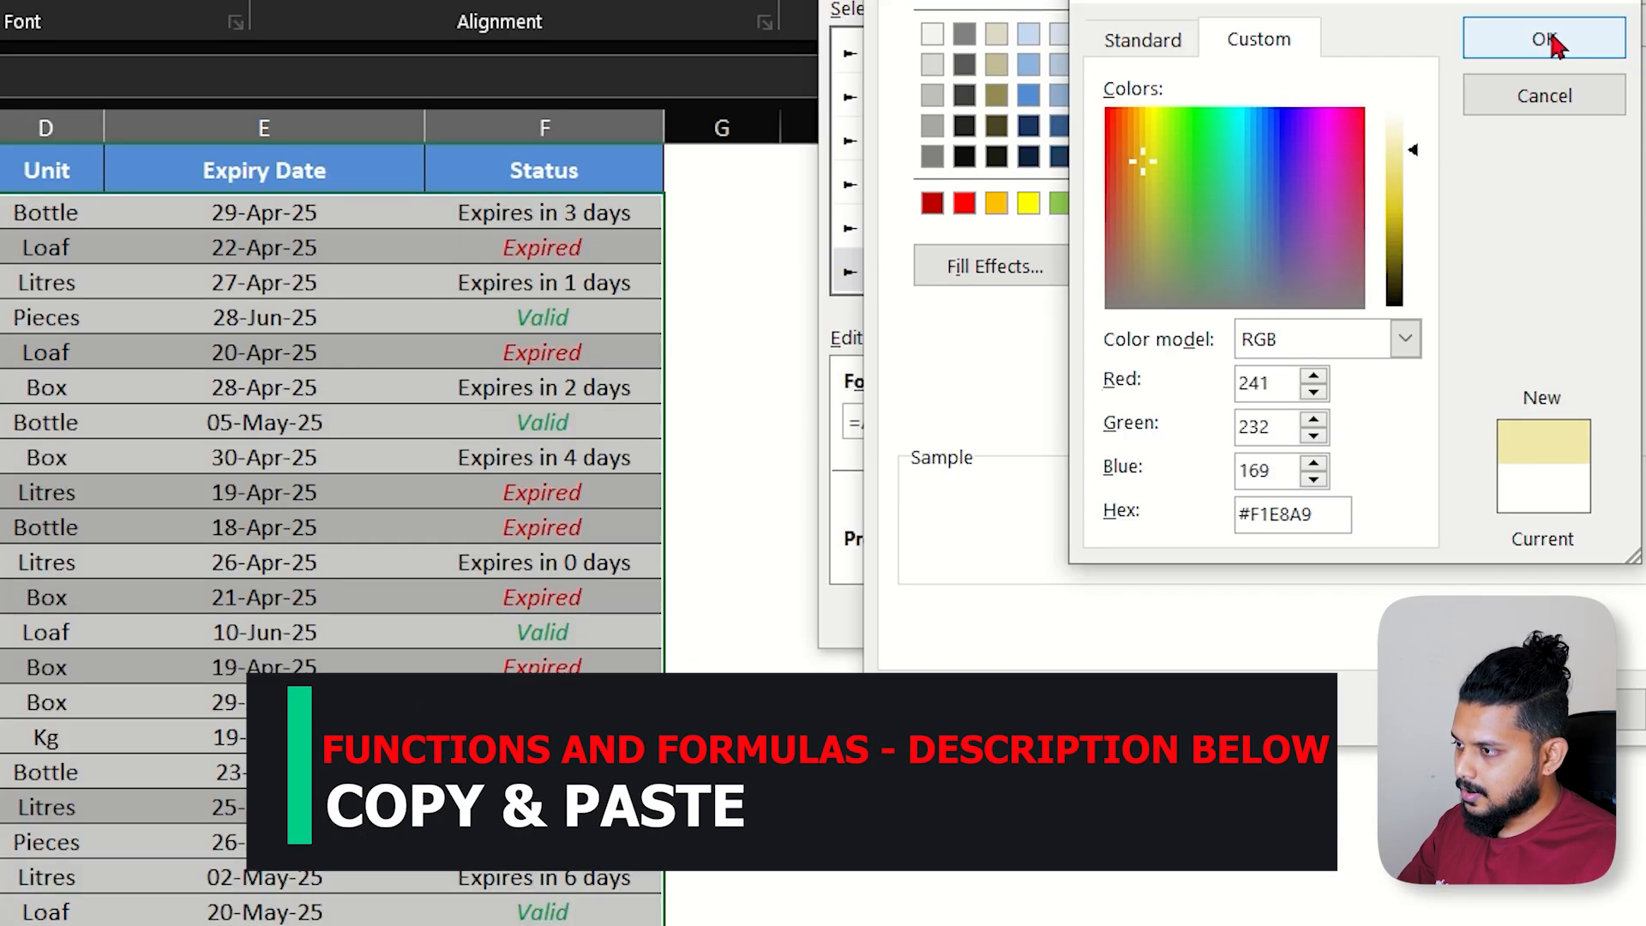
Give the seven-day rule a pale yellow custom fill, #F1E8A9, and apply it to the data rows
click(1555, 43)
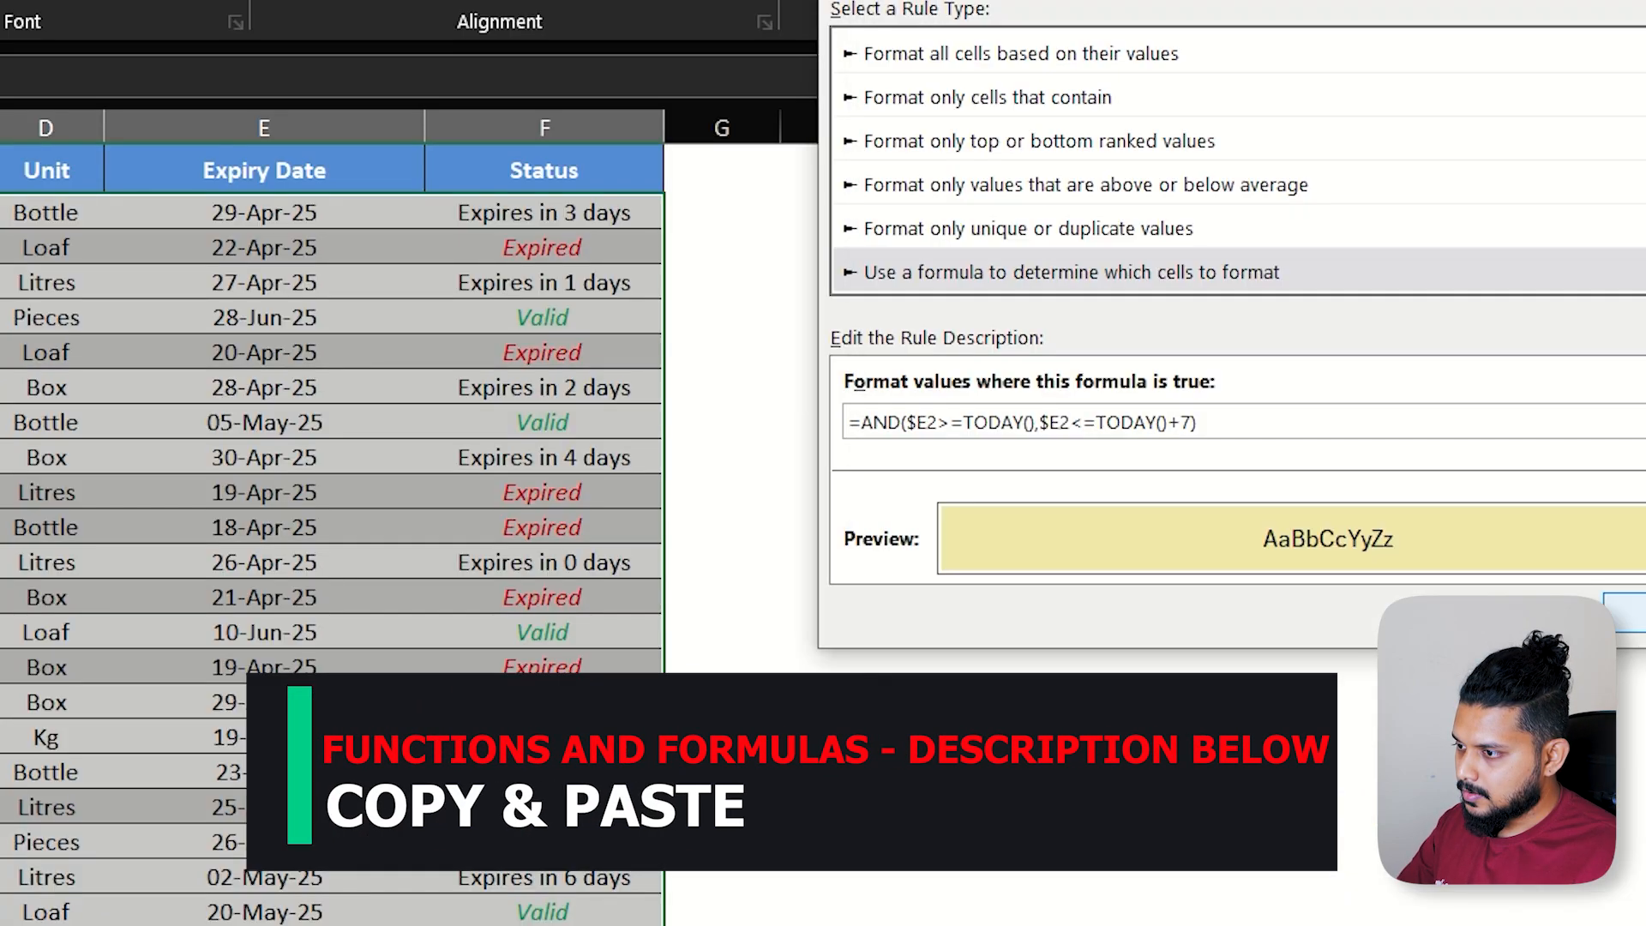
click(1627, 610)
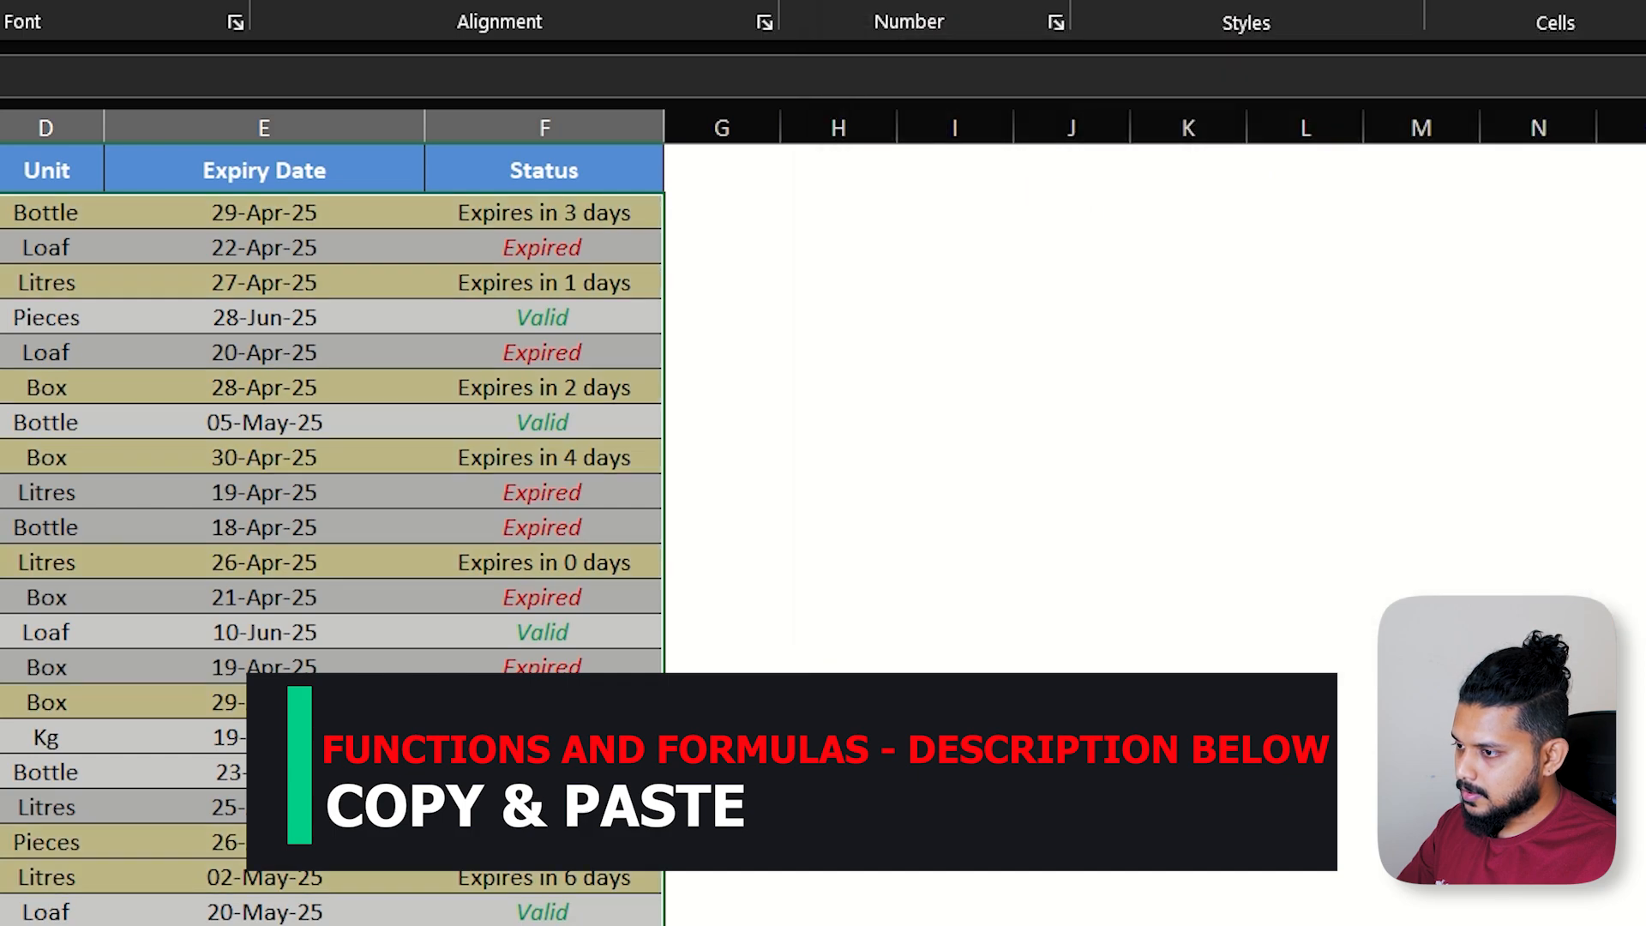
click(545, 702)
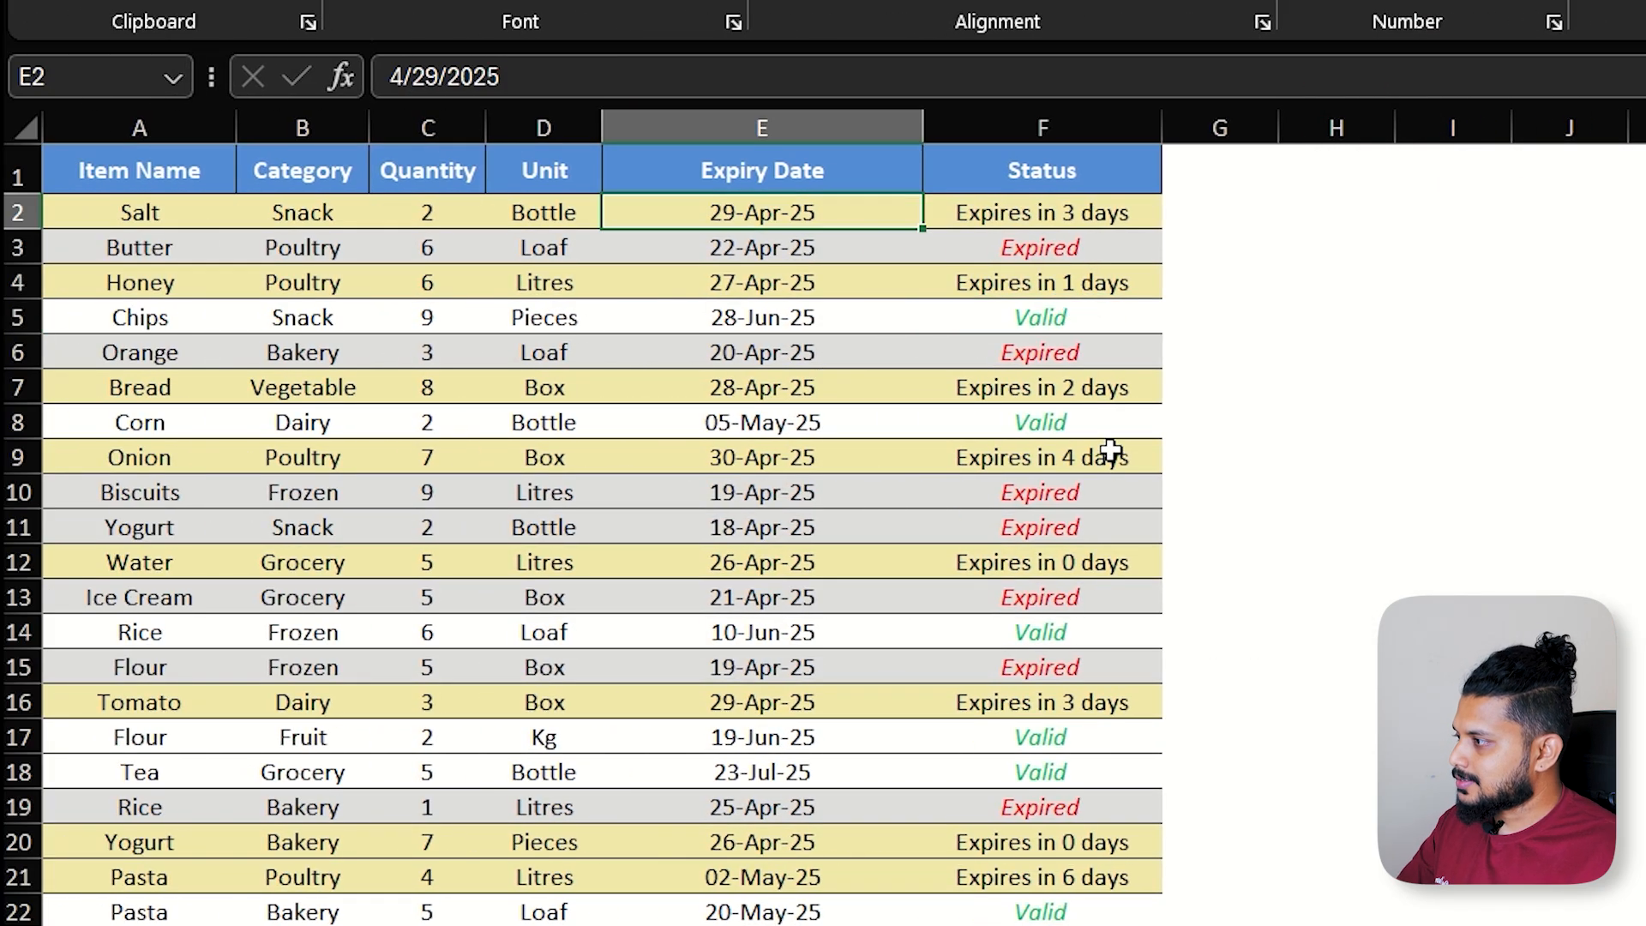
Change the expiry date of Salt in E2 to 4/30/2025 and check its status
double_click(754, 213)
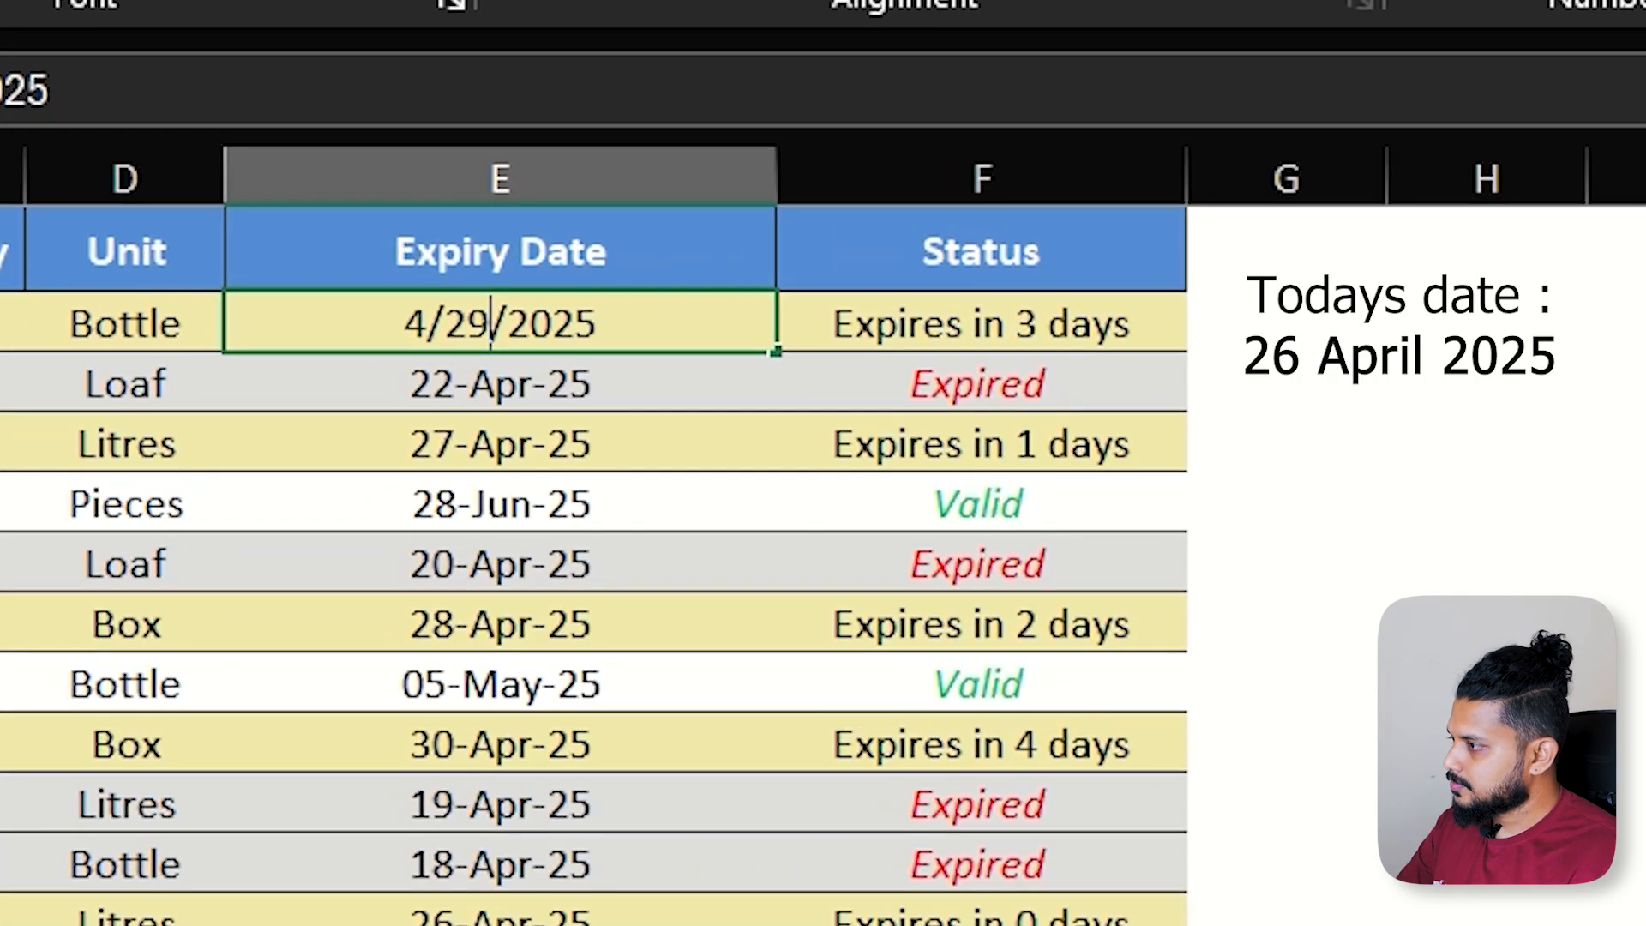
key(BackSpace)
key(BackSpace)
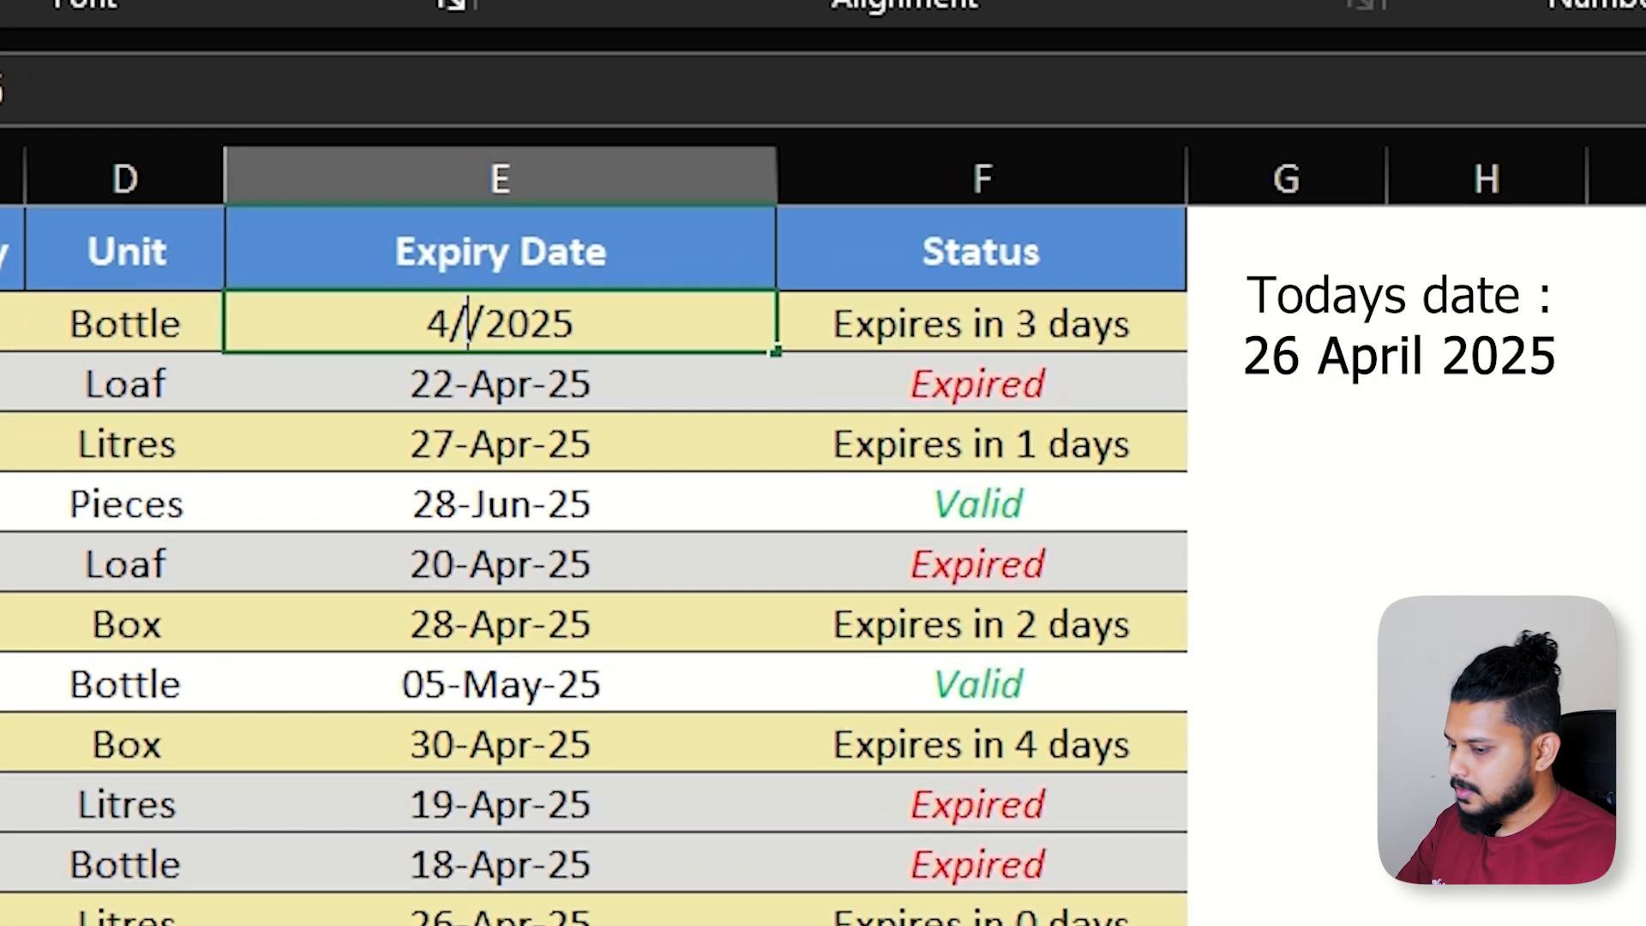
text(30)
key(Return)
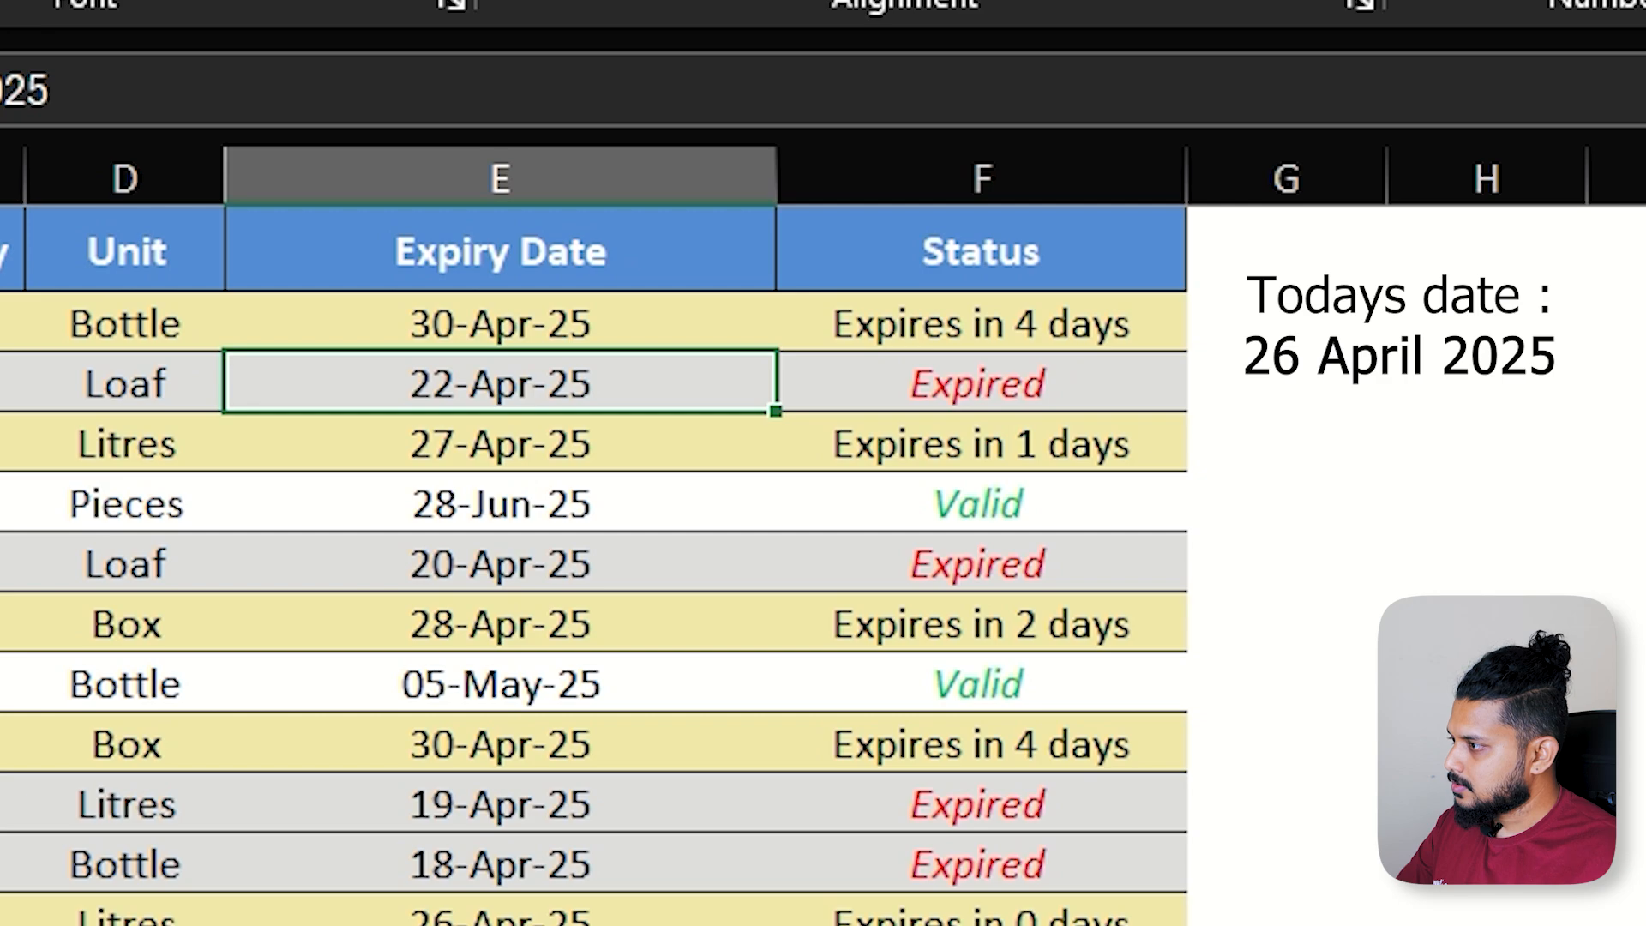
click(1103, 324)
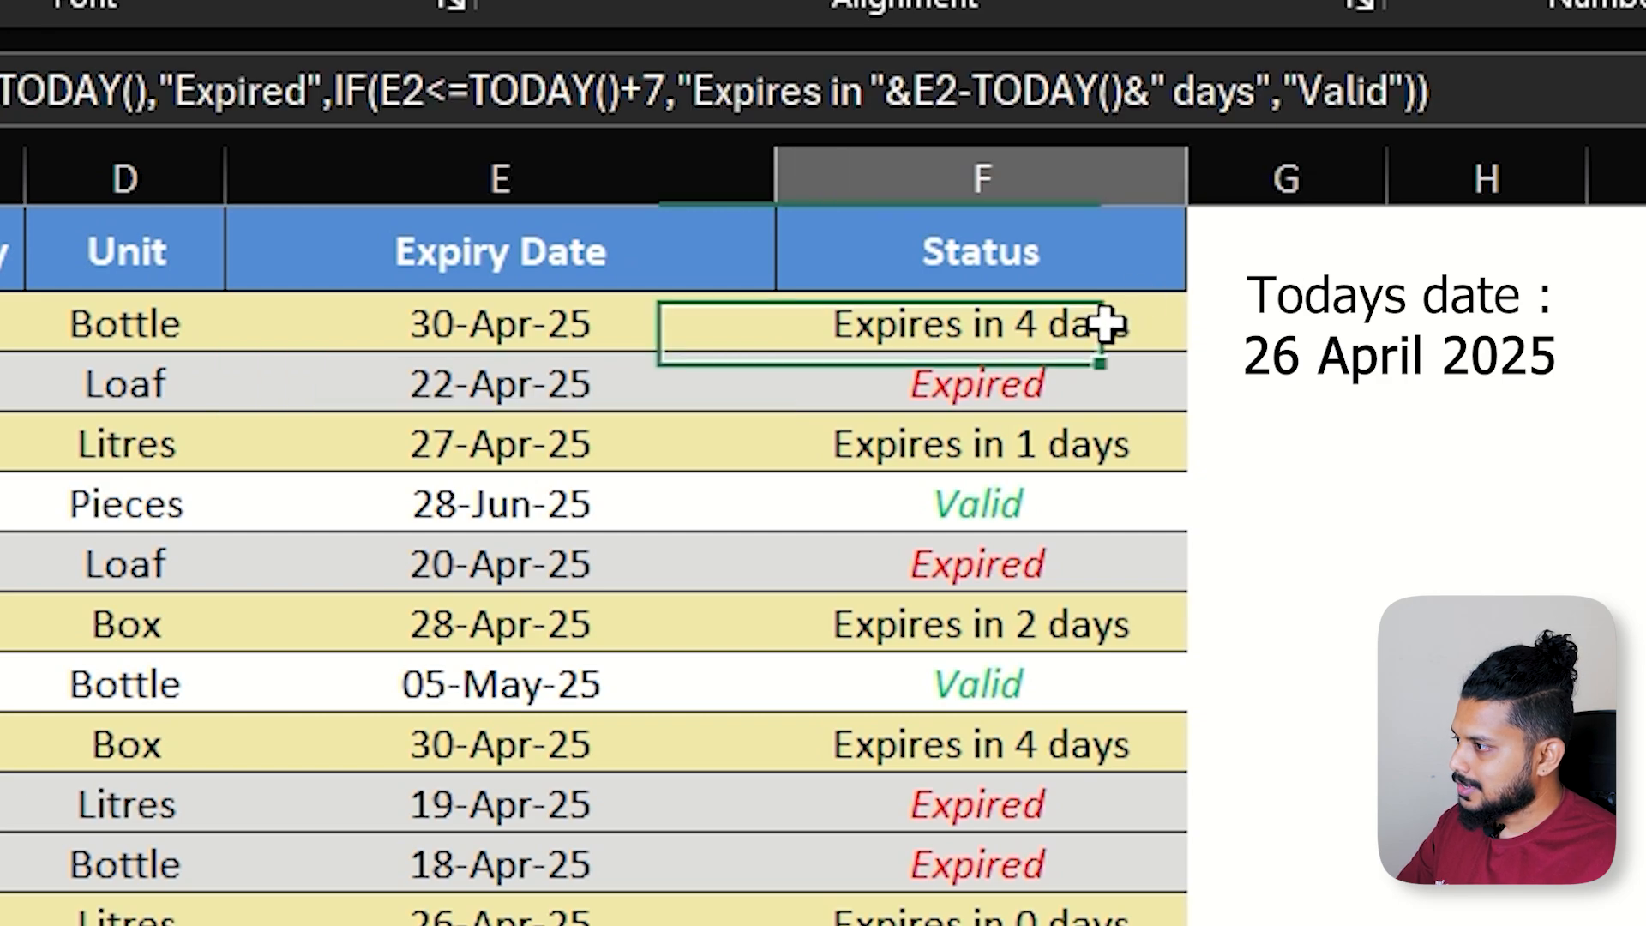
Set the expiry date of Salt in E2 to 5/30/2025
double_click(450, 320)
key(BackSpace)
text(5/30/2025)
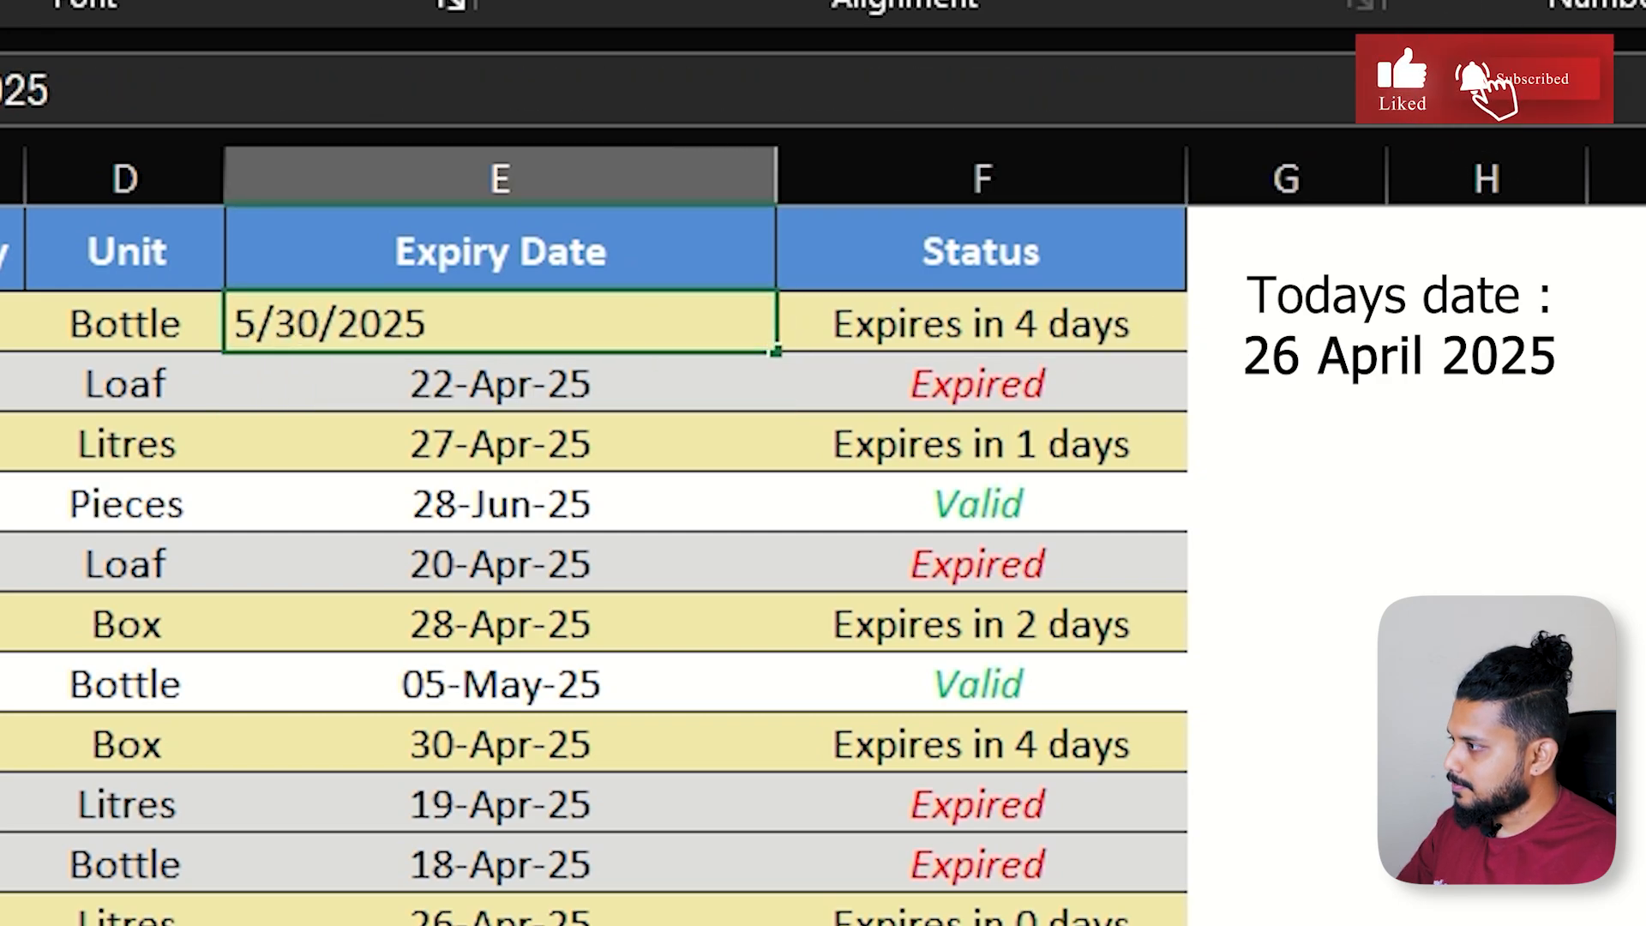
key(Return)
click(983, 314)
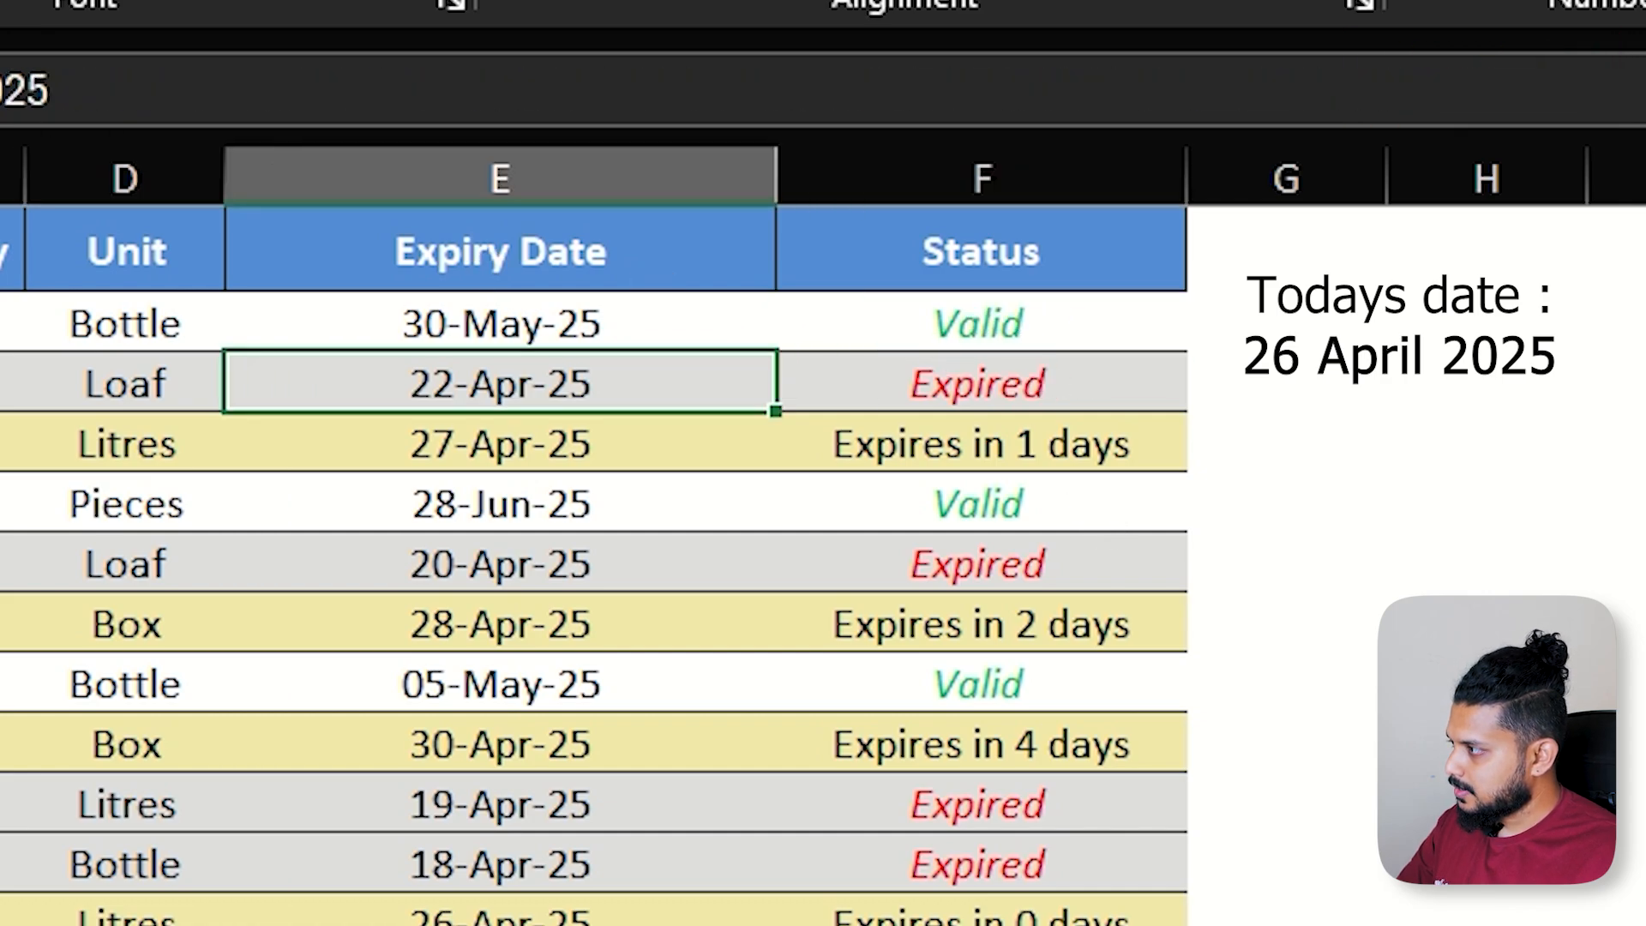
Change the expiry date of Butter in E3 to 4/26/2025
key(F2)
key(BackSpace)
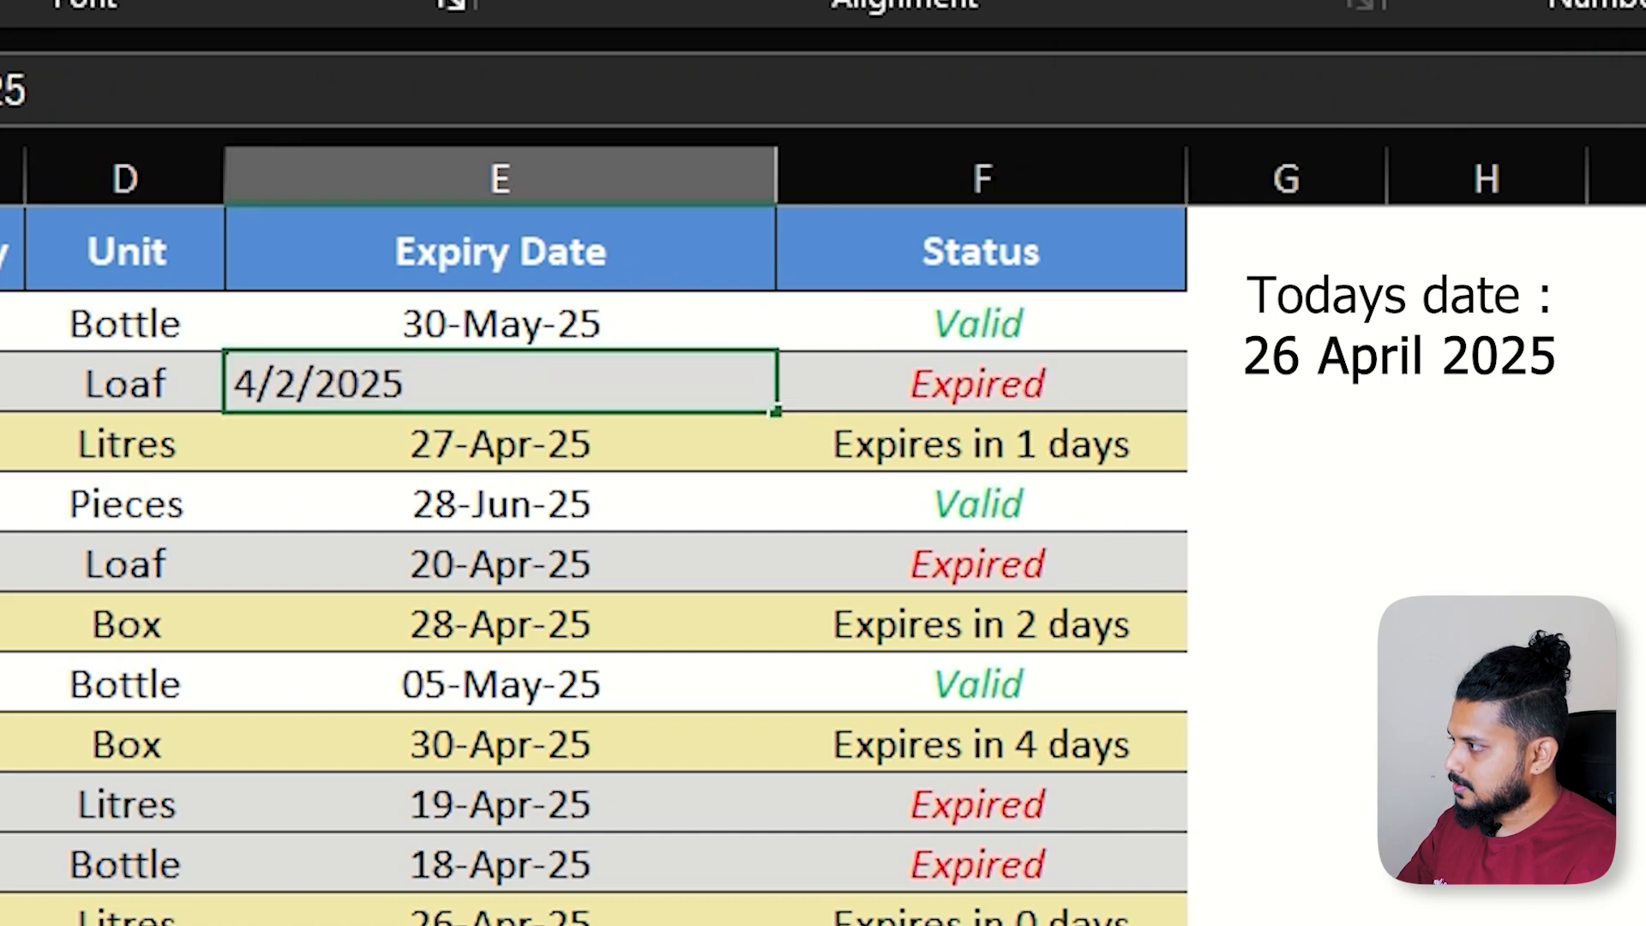
text(6)
key(Return)
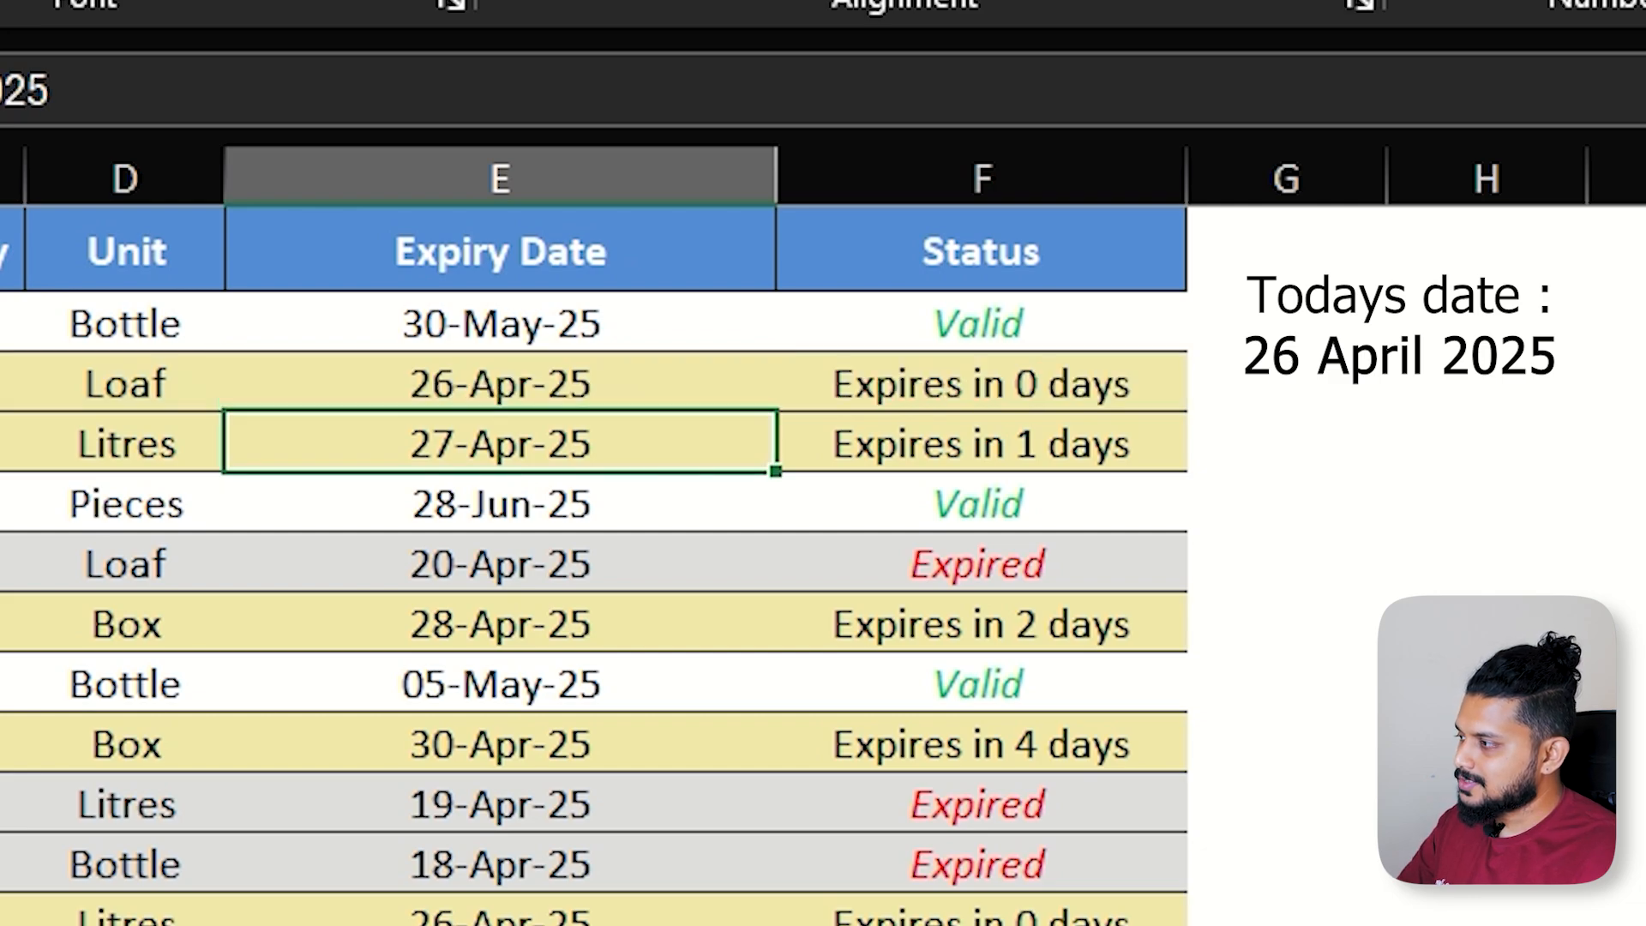
Set the expiry date of Butter in E3 to 5/4/2025
key(Up)
text(4/4/2025)
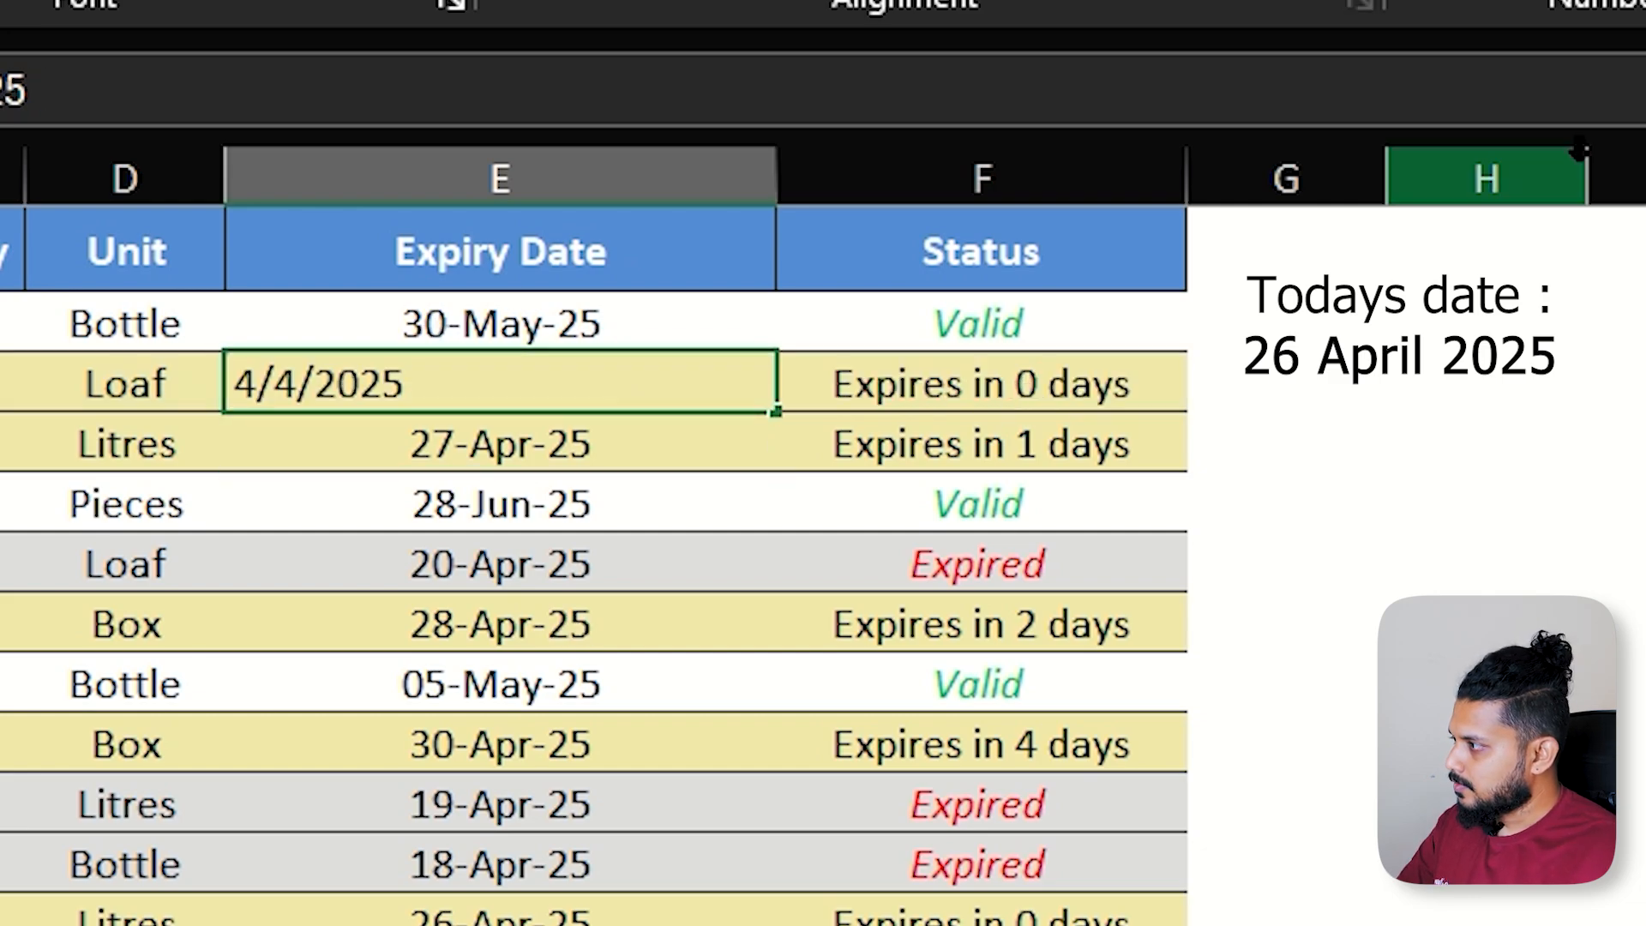
key(BackSpace)
text(5)
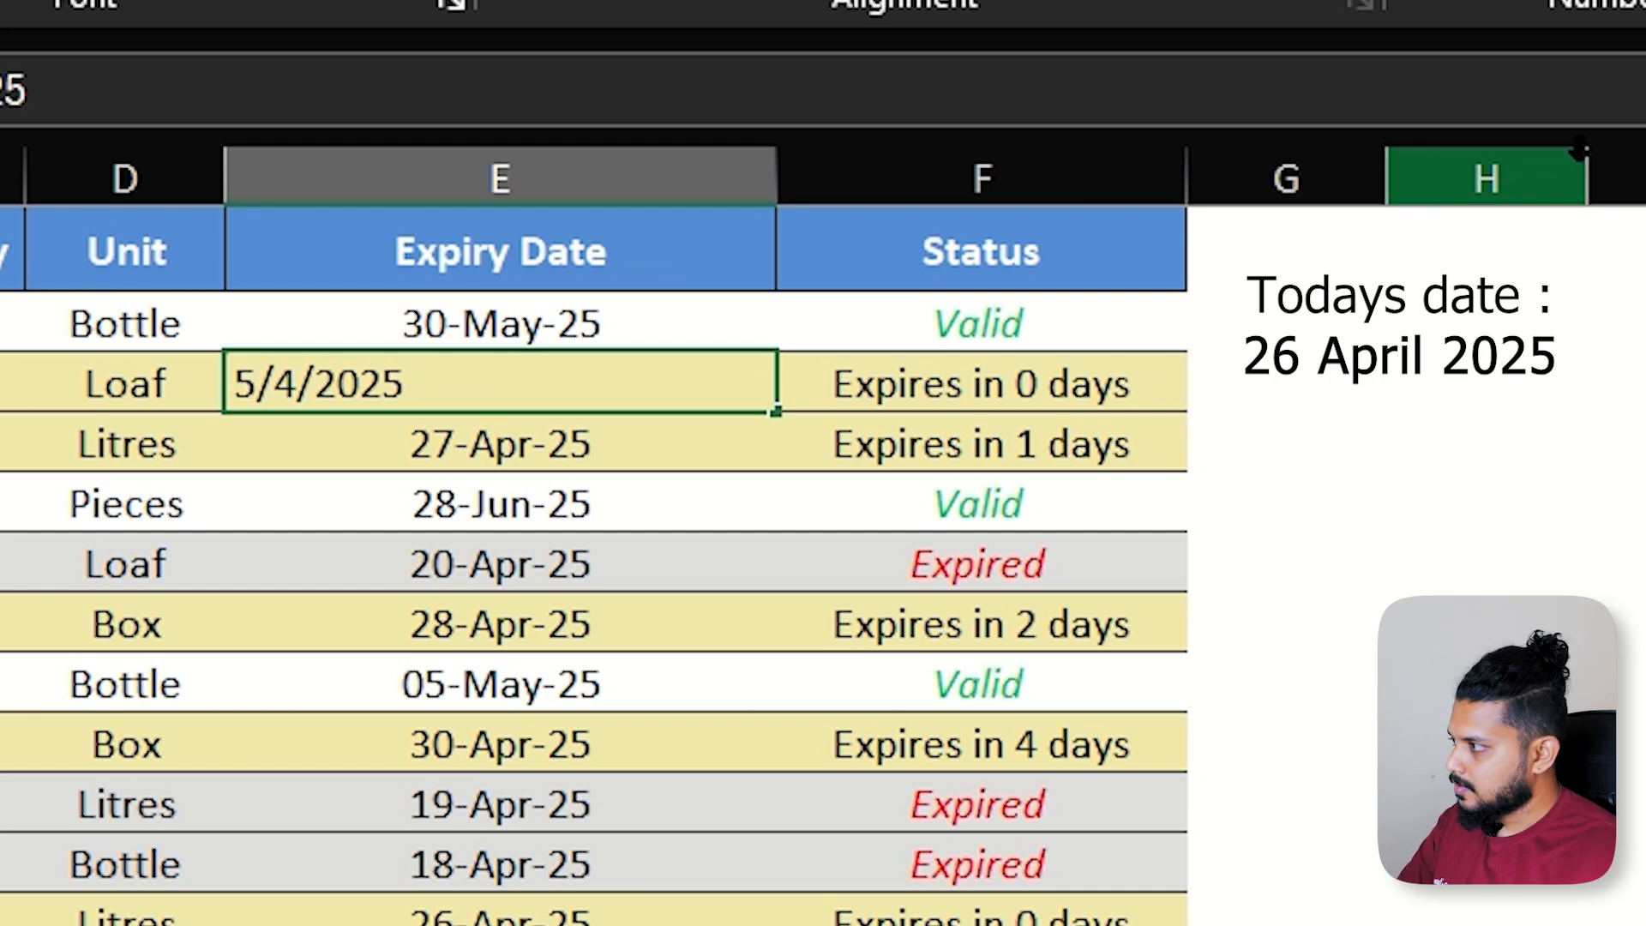
key(Return)
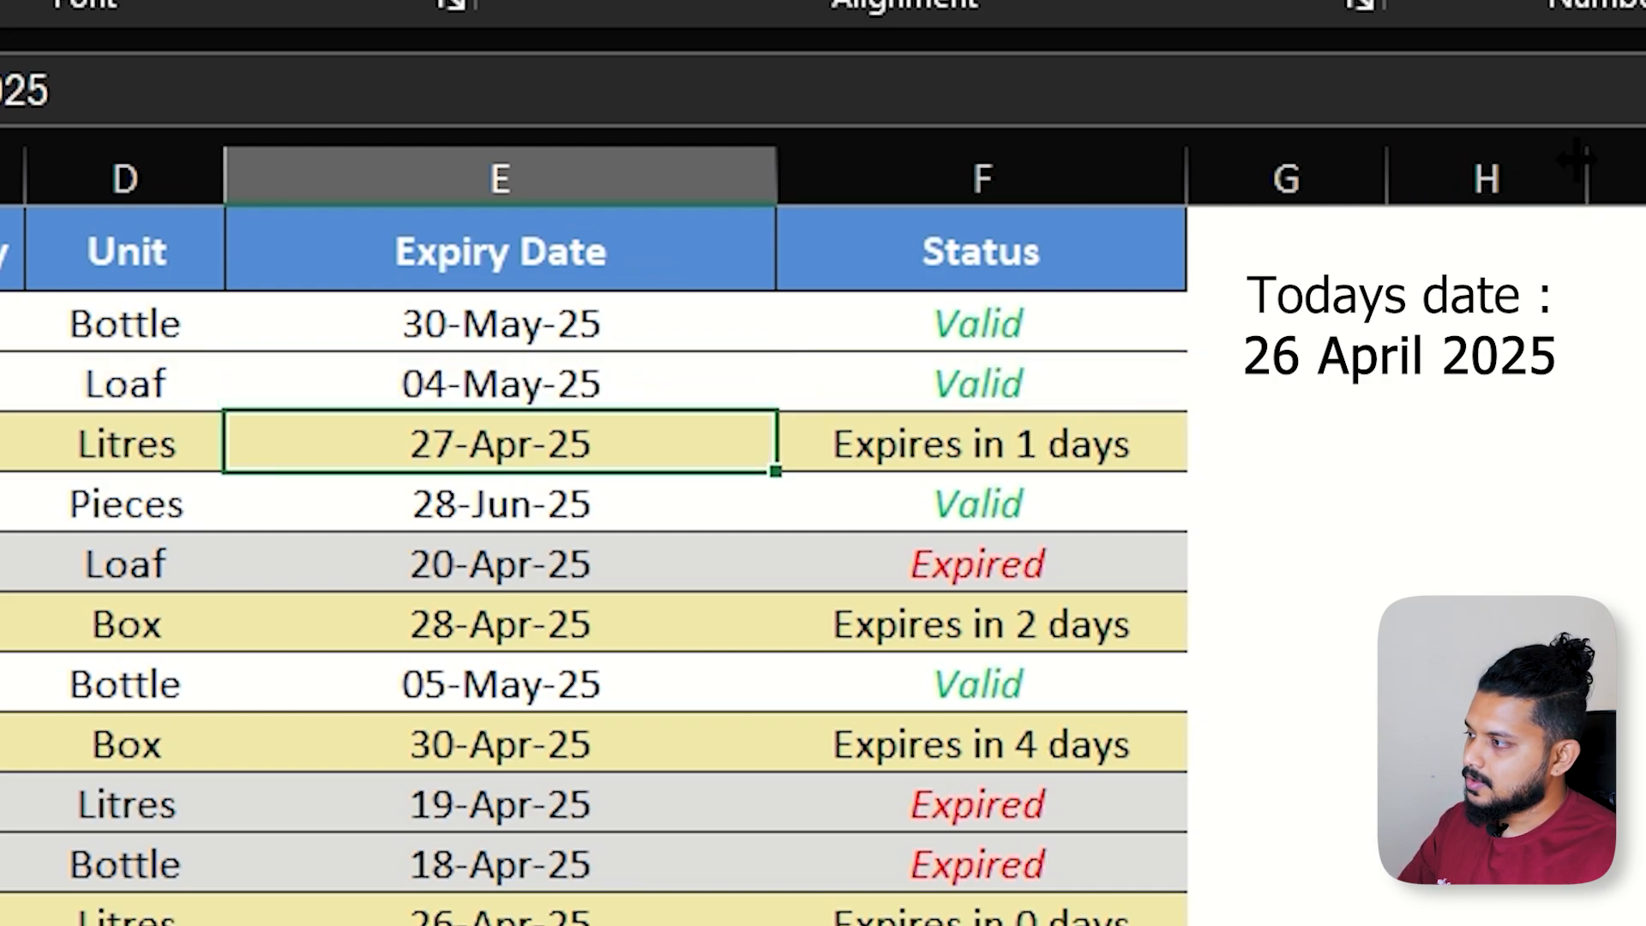